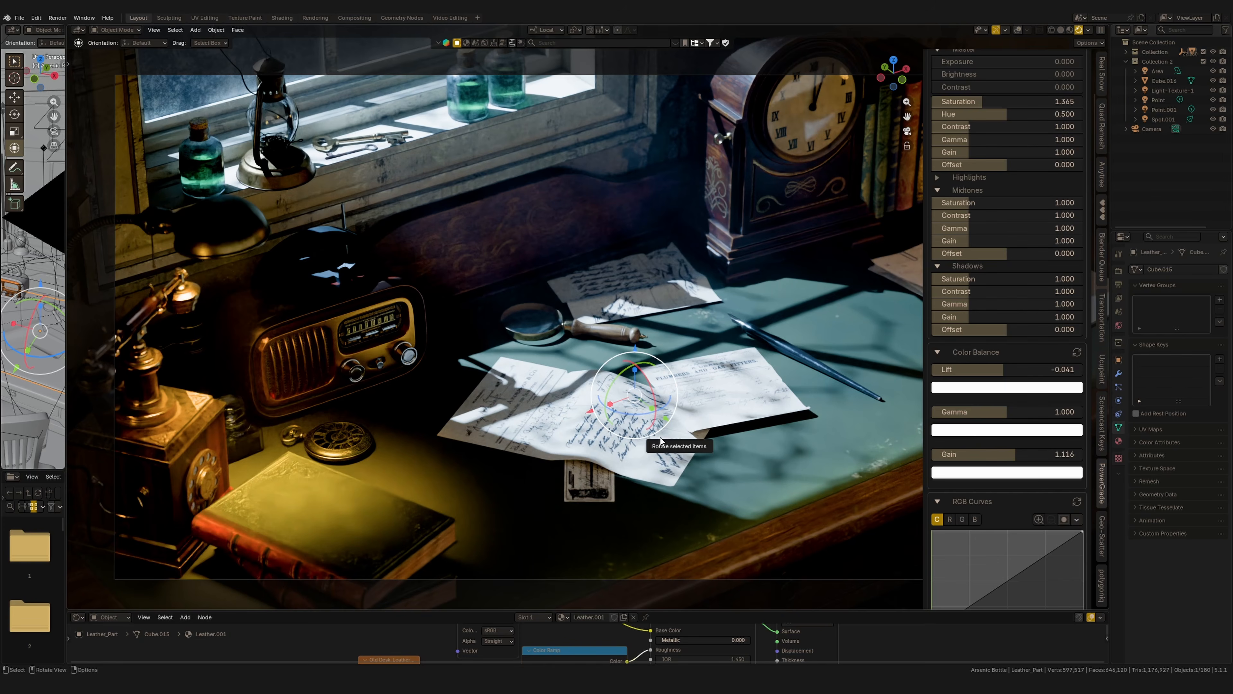
Set the shadows gamma to 1.033 and the Color Balance lift to 0.033, gamma to 0.959 and gain to 0.884.
drag(1019, 369, 1025, 365)
drag(1011, 414, 996, 457)
scroll(981, 346, up, 2)
drag(981, 346, 985, 346)
scroll(1000, 427, down, 6)
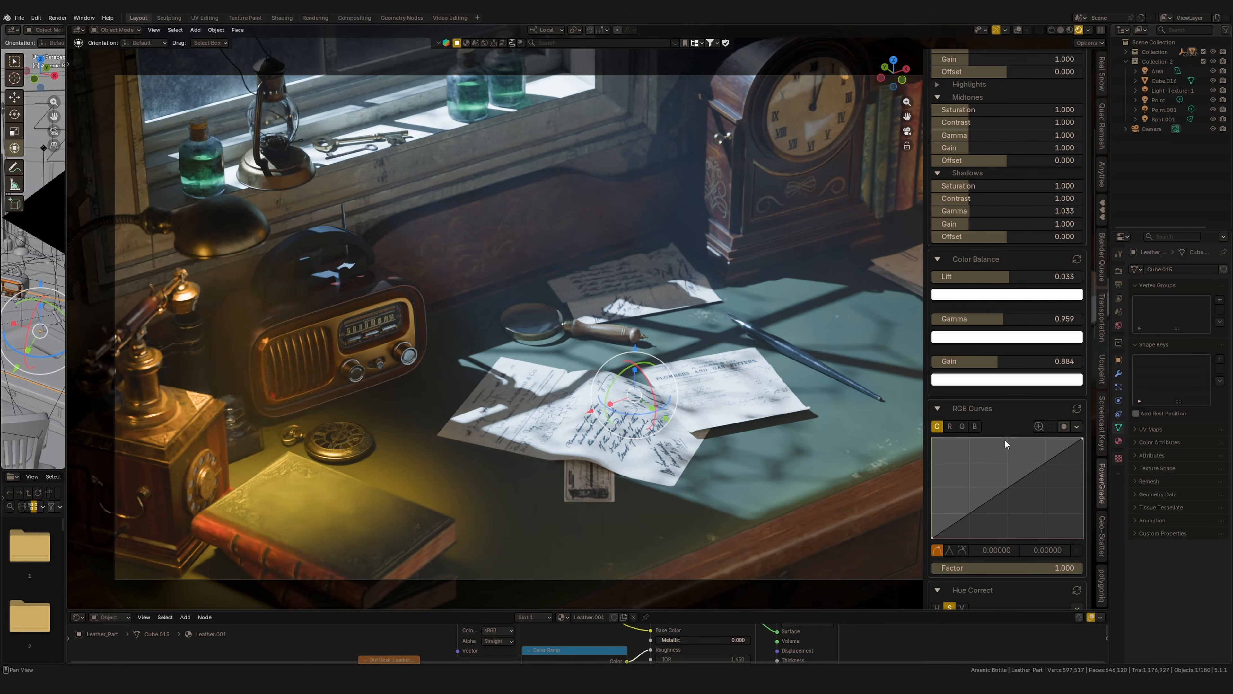
scroll(956, 523, up, 10)
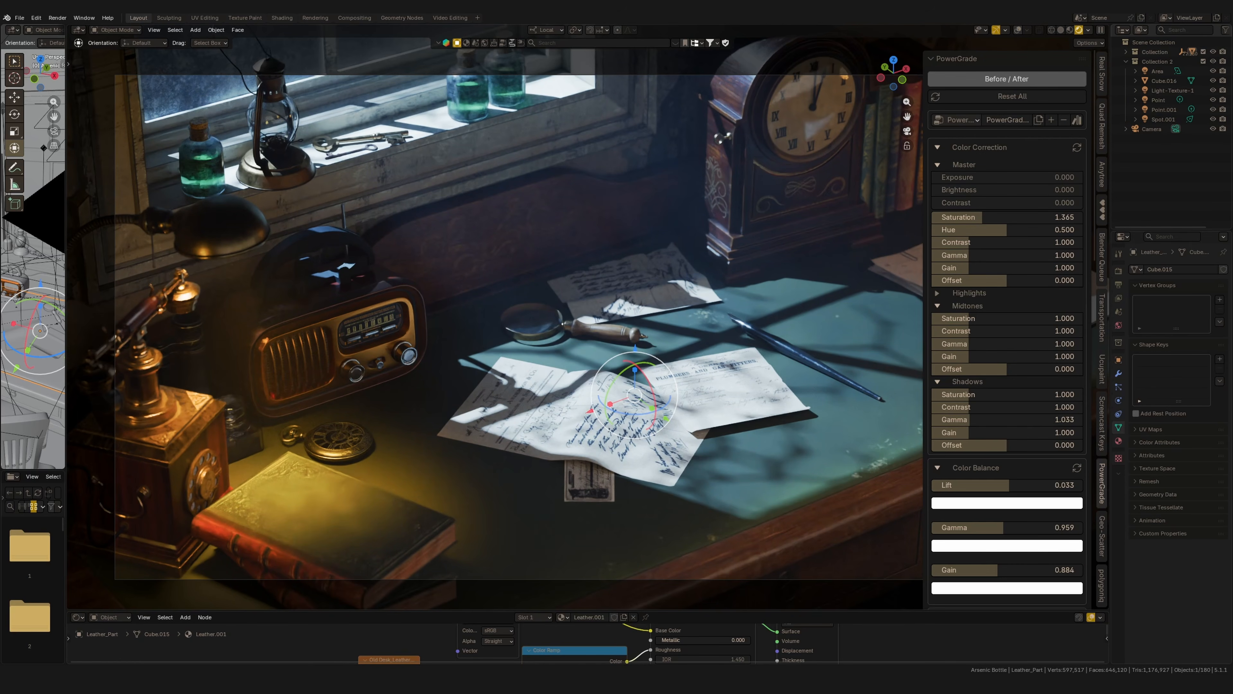
Switch the viewport to solid shading, then open the Compositing workspace and toggle the grade's before/after comparison.
click(1061, 30)
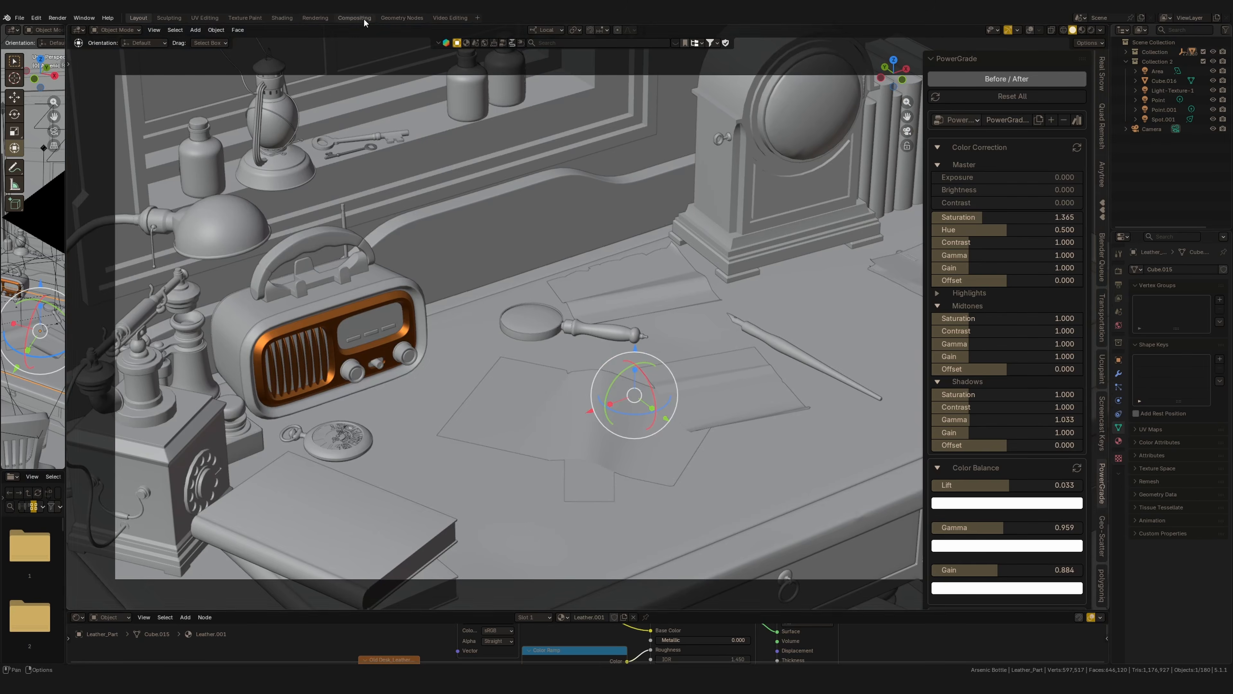
click(355, 18)
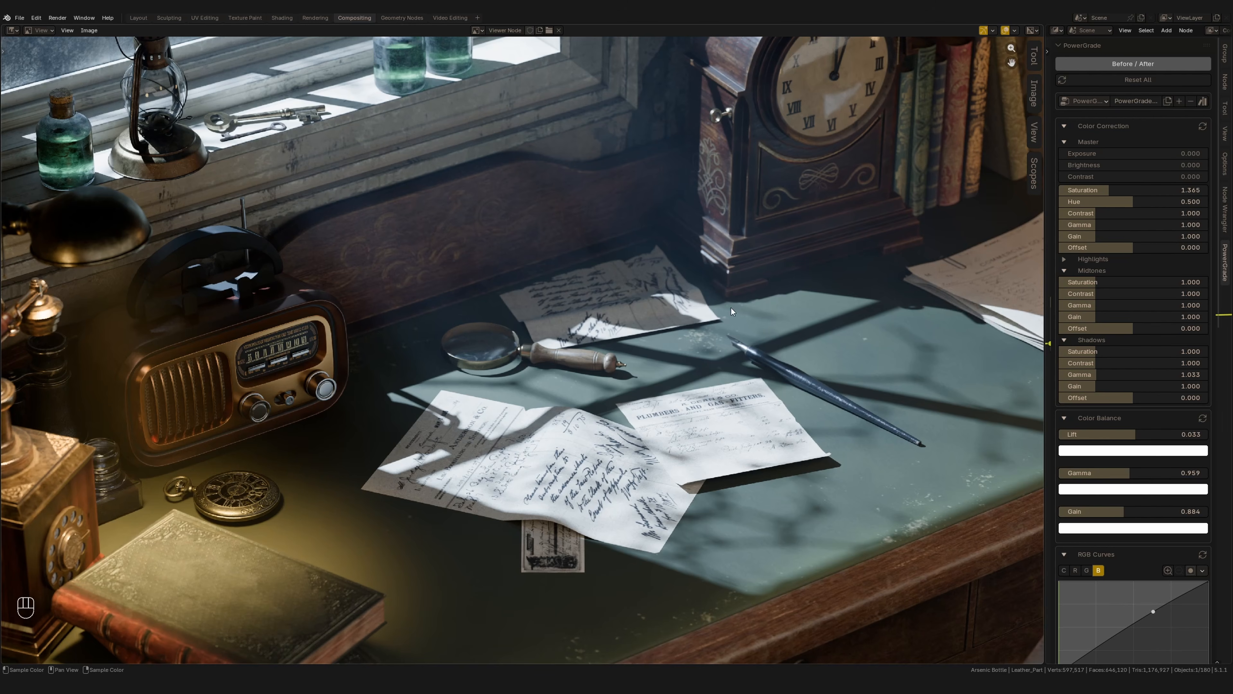
mouse_move(641, 311)
ctrl+middle_down()
mouse_move(642, 354)
mouse_move(645, 309)
ctrl+middle_up()
click(1140, 67)
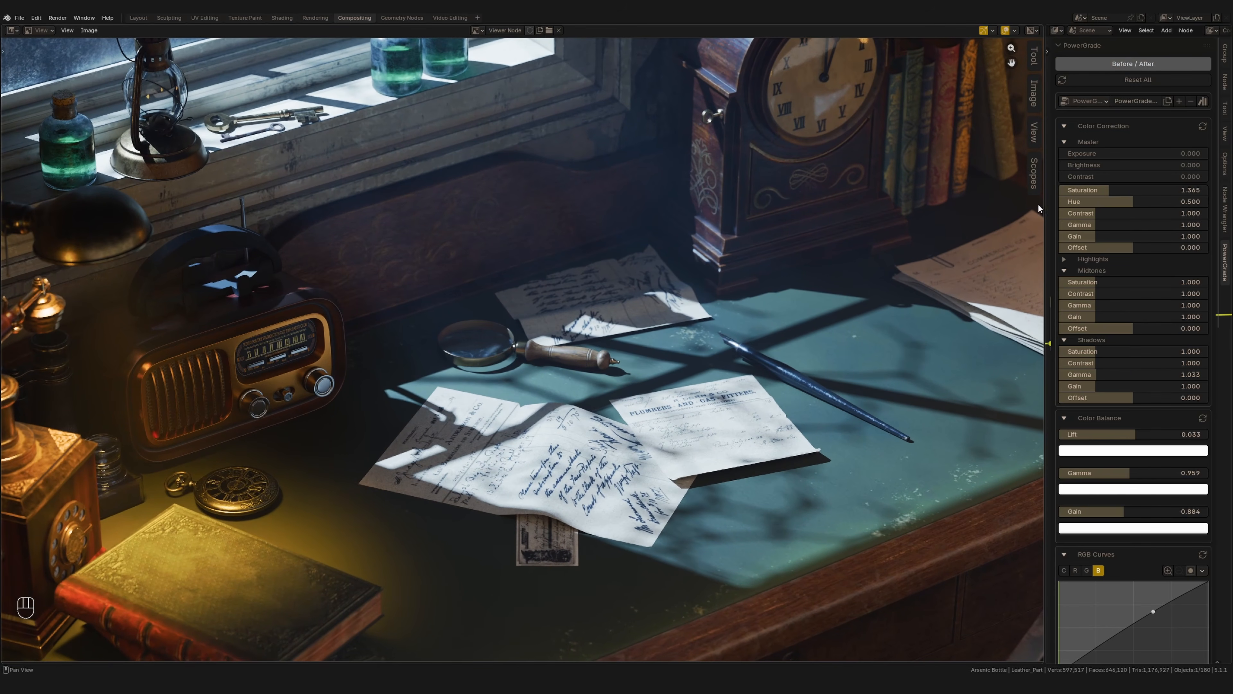
Show the scopes over the composited image and reset all PowerGrade adjustments.
click(1034, 173)
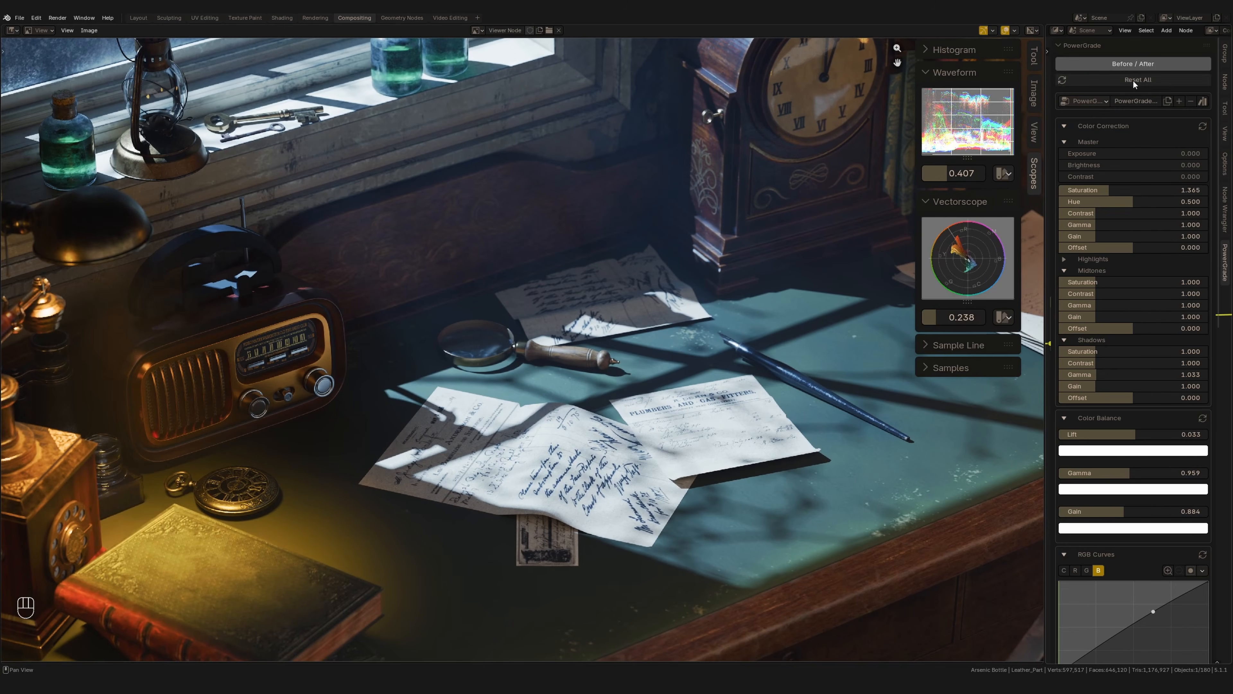
click(1134, 80)
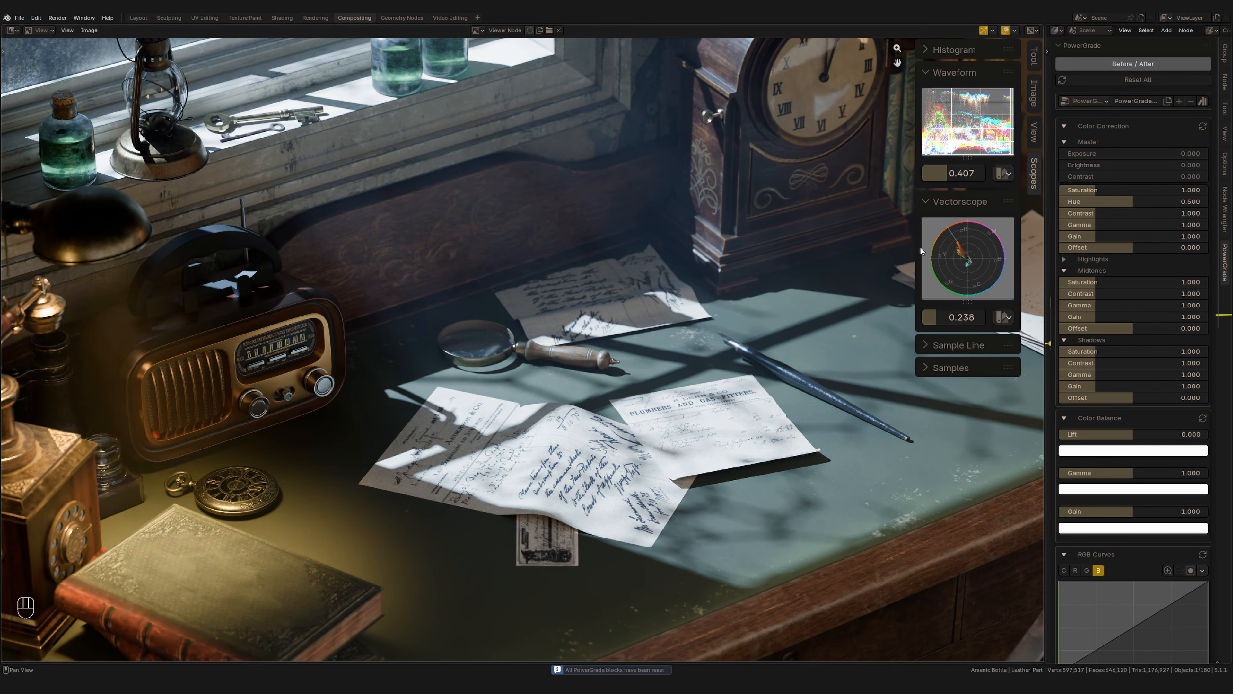
Enlarge the waveform and vectorscope displays and set the waveform opacity to 0.525.
drag(914, 247, 843, 271)
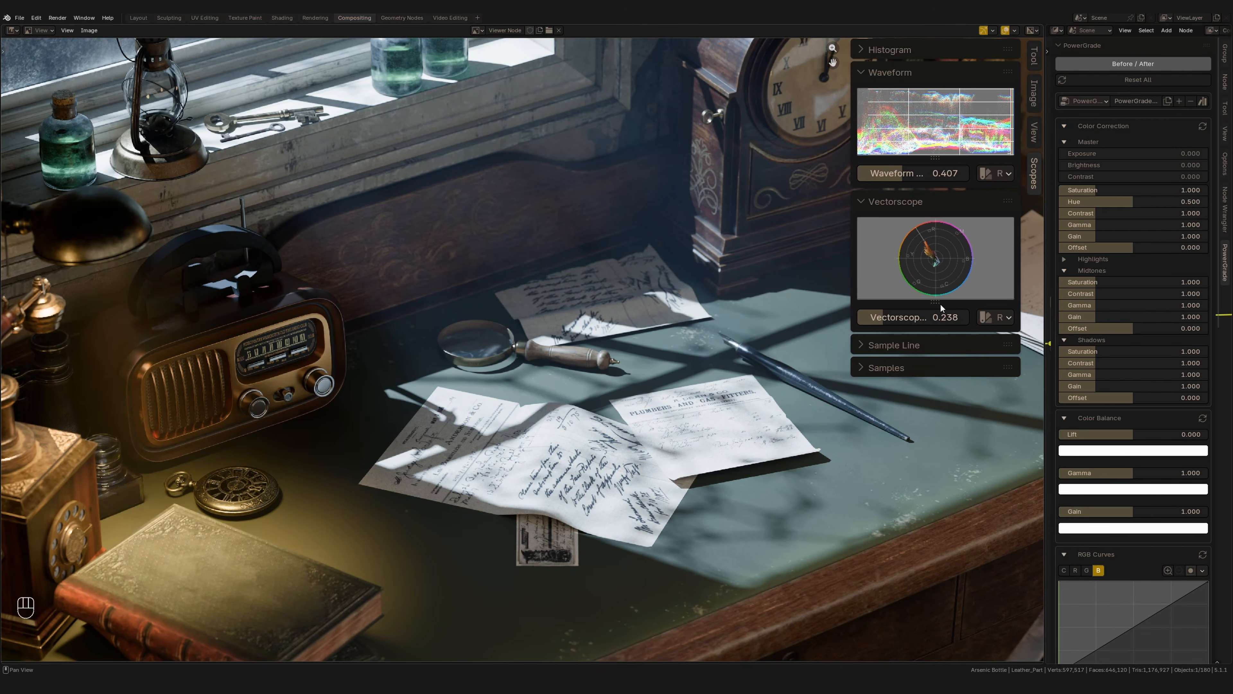
drag(935, 303, 934, 347)
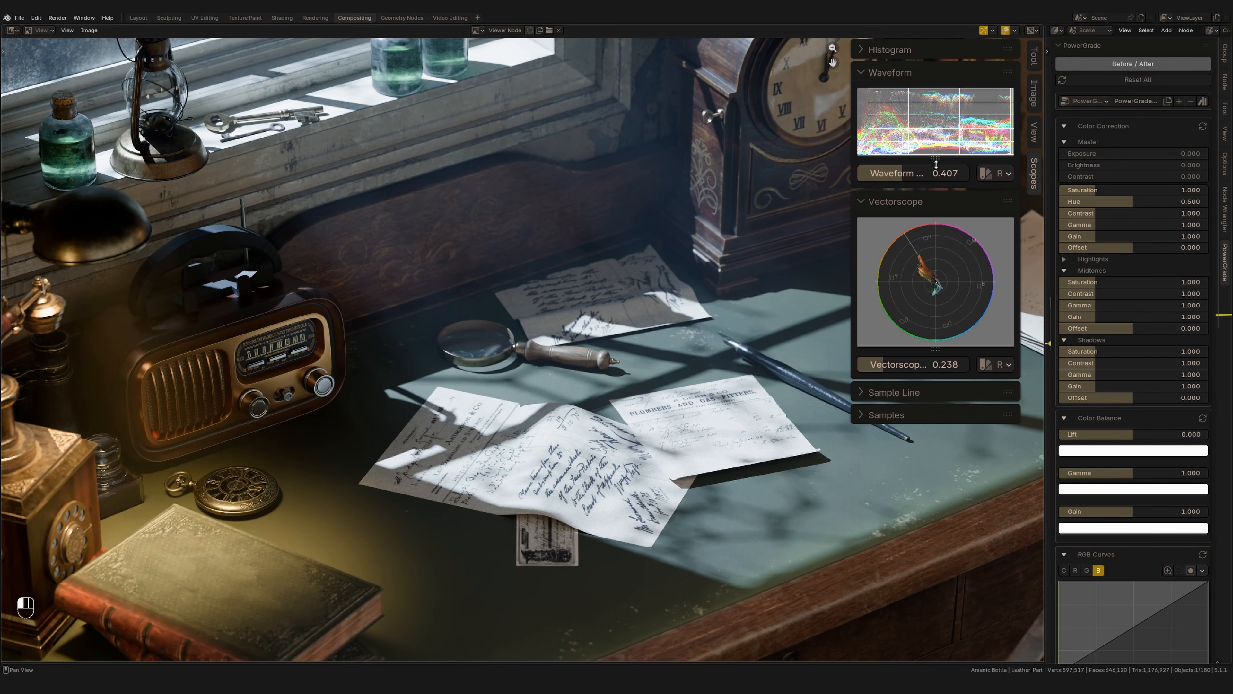
drag(936, 157, 932, 207)
drag(846, 225, 817, 225)
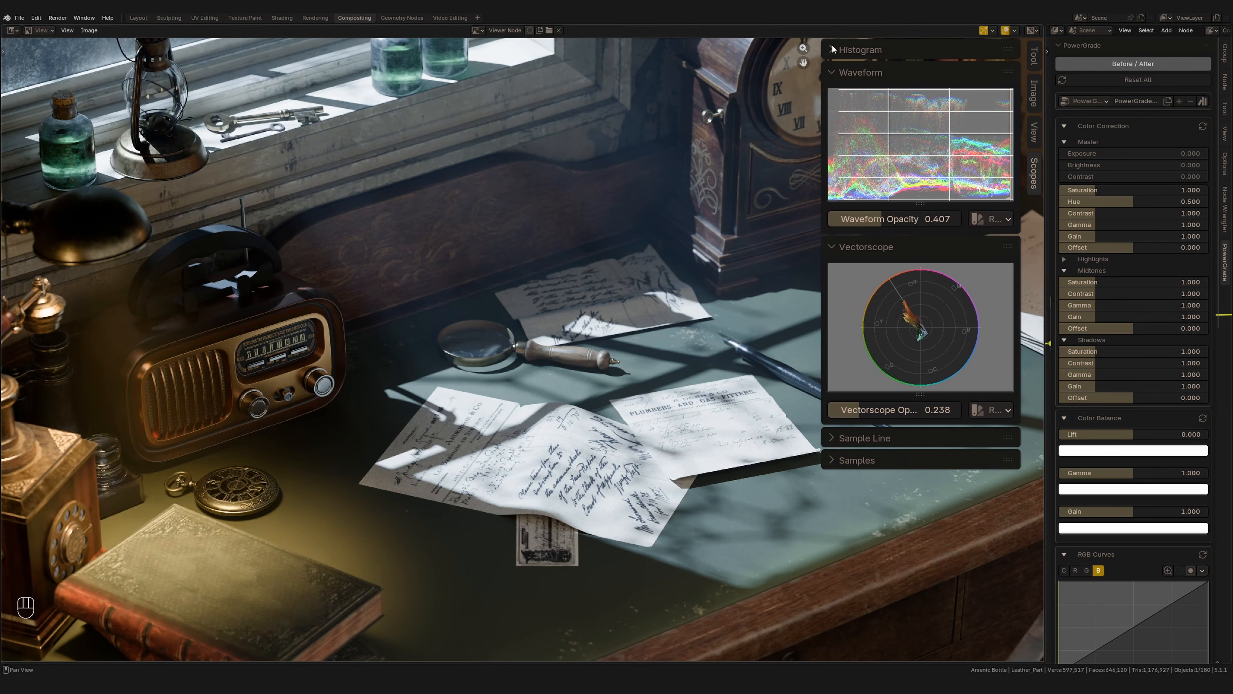
click(861, 51)
click(833, 48)
drag(882, 218, 912, 219)
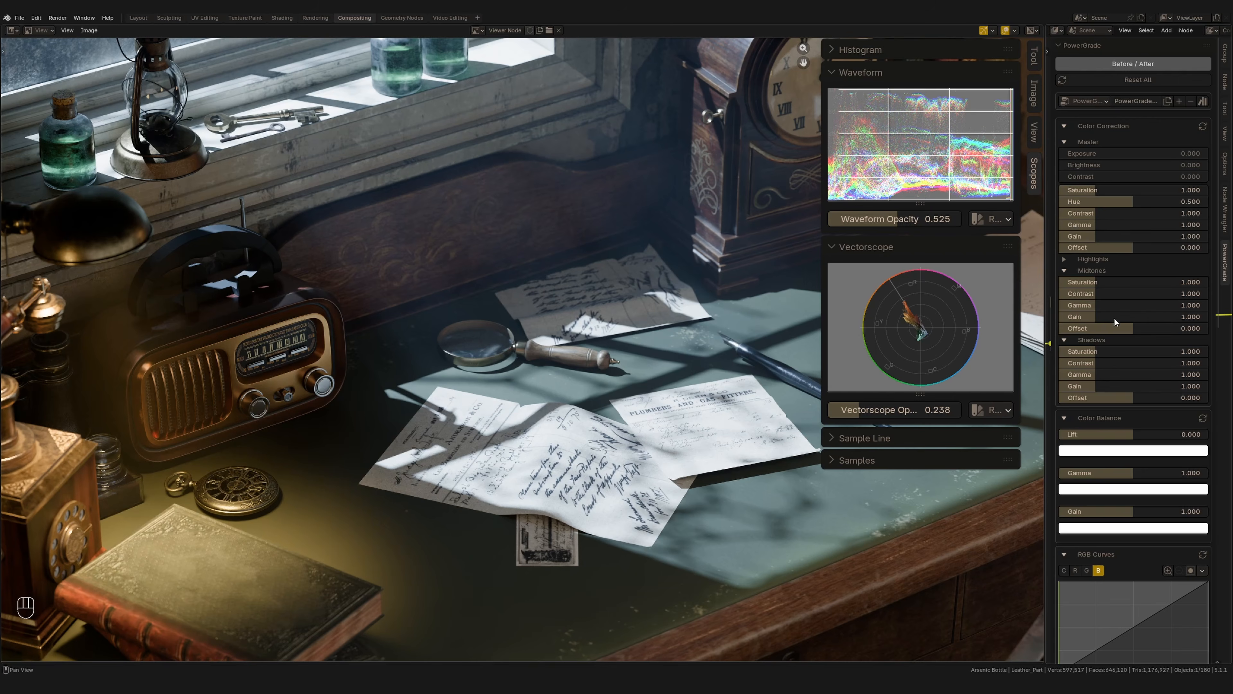
Try the Color Balance lift at -0.154, at 0.192 and at about 0.008 while watching the waveform.
scroll(1114, 317, down, 5)
mouse_move(1140, 329)
mouse_down()
mouse_move(1116, 329)
mouse_move(1129, 327)
mouse_up()
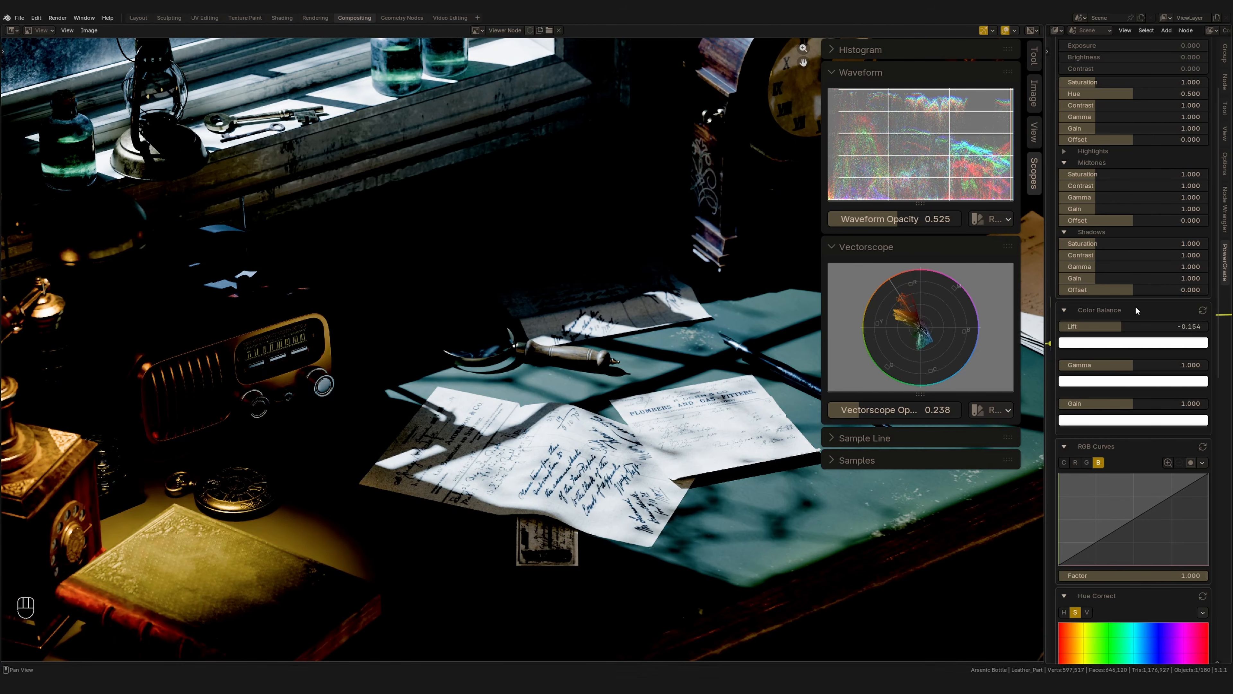
drag(1123, 330, 1152, 328)
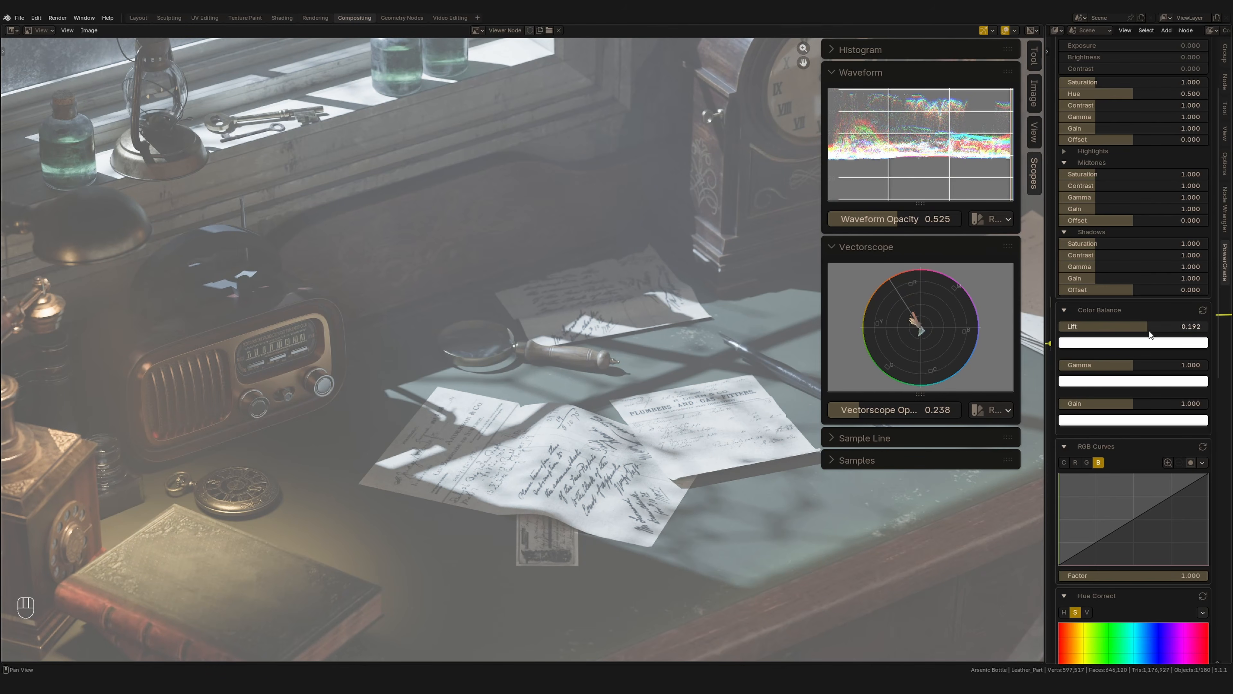
drag(1149, 333, 1068, 300)
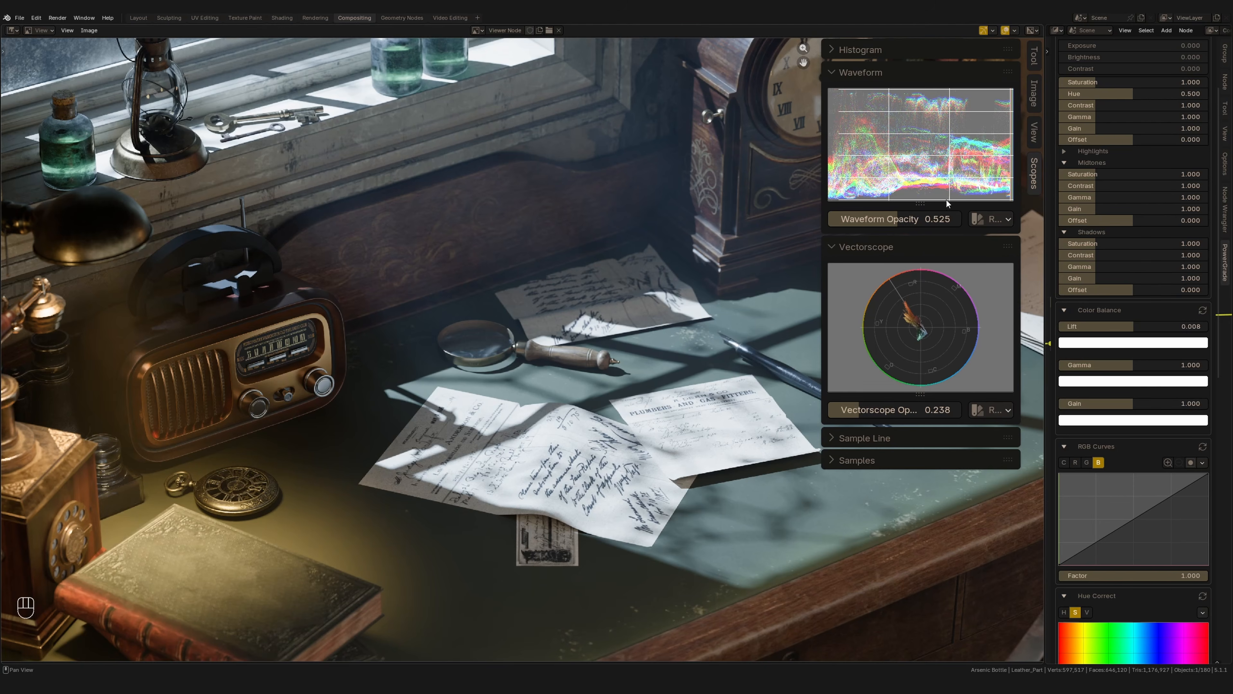
Set the Color Balance gain to 1.254 and the lift to -0.004, enlarging the waveform to judge the levels.
drag(1137, 404, 1126, 404)
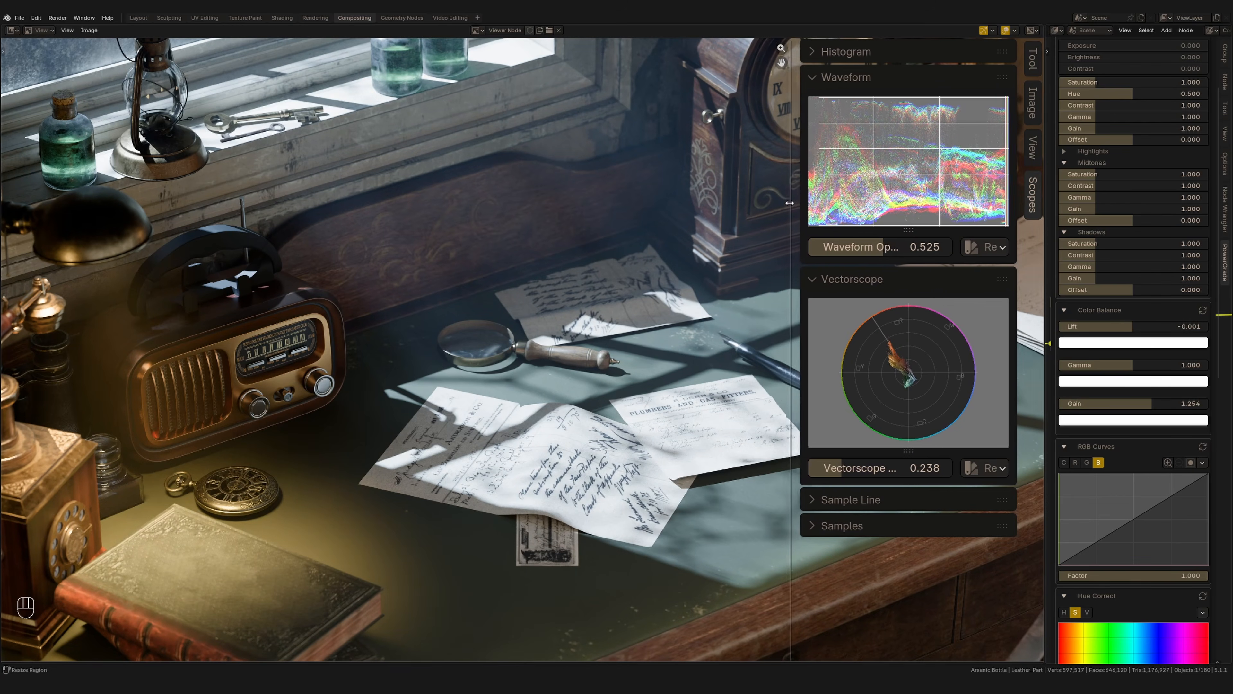
drag(790, 202, 774, 202)
drag(842, 229, 842, 308)
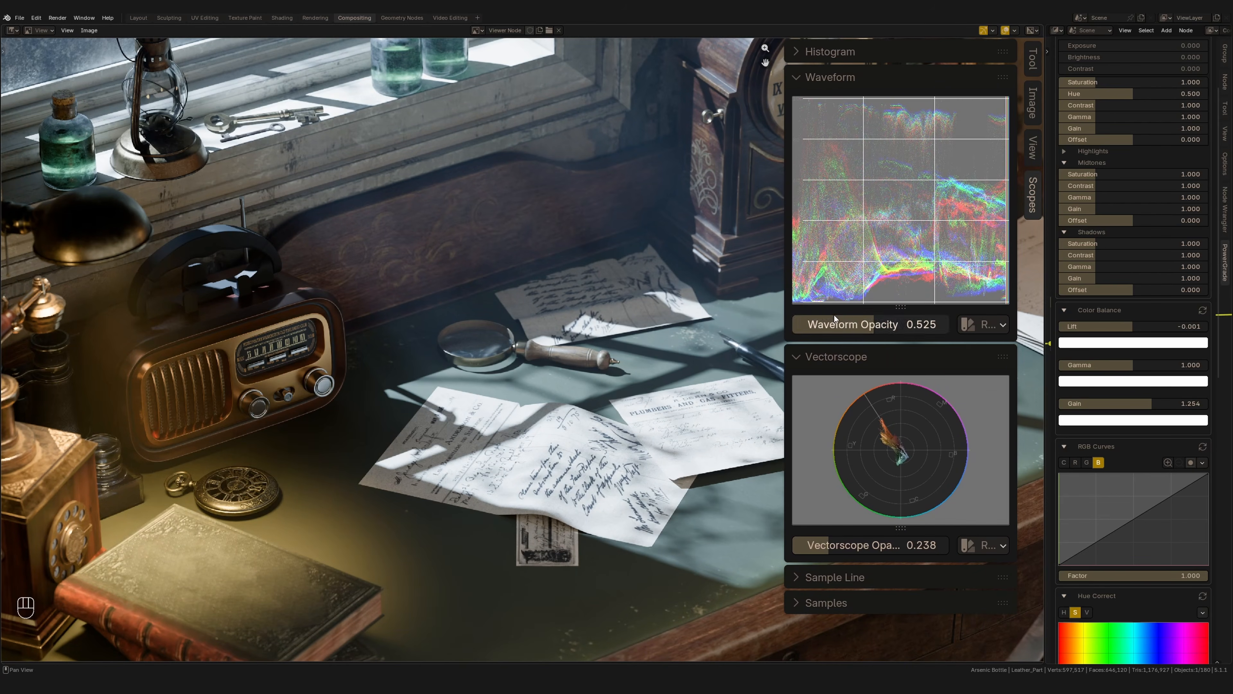
shift+drag(1144, 332, 1112, 334)
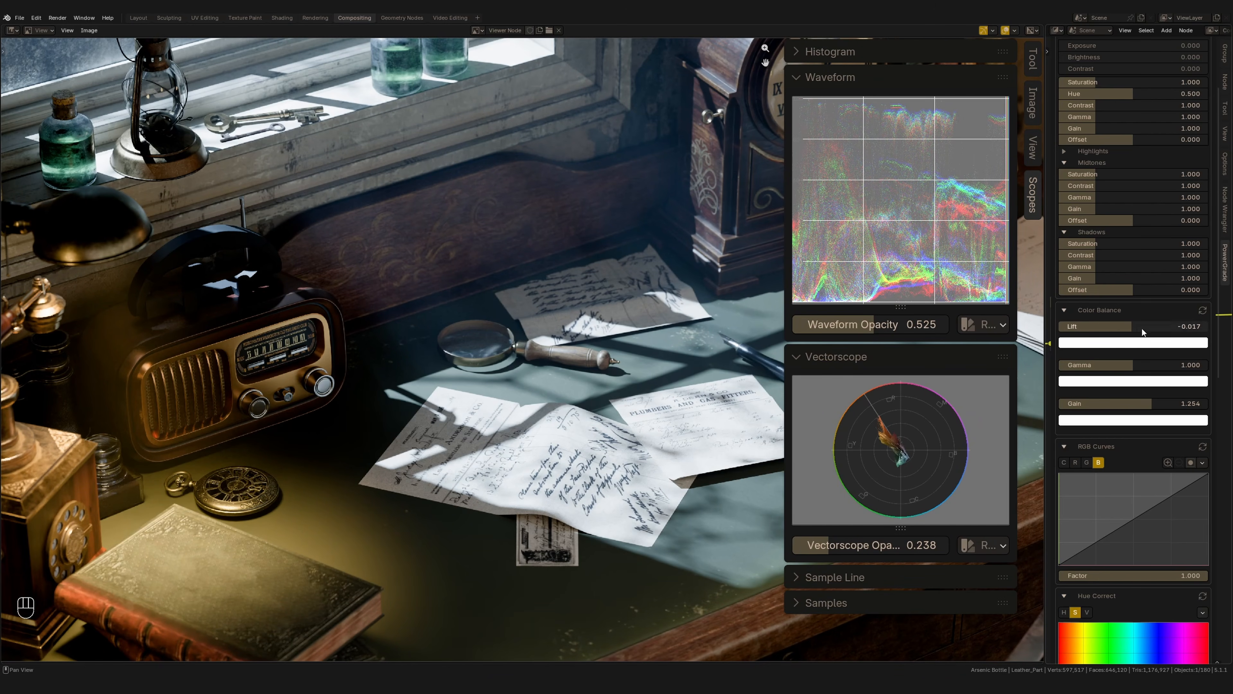
shift+drag(1148, 330, 1176, 329)
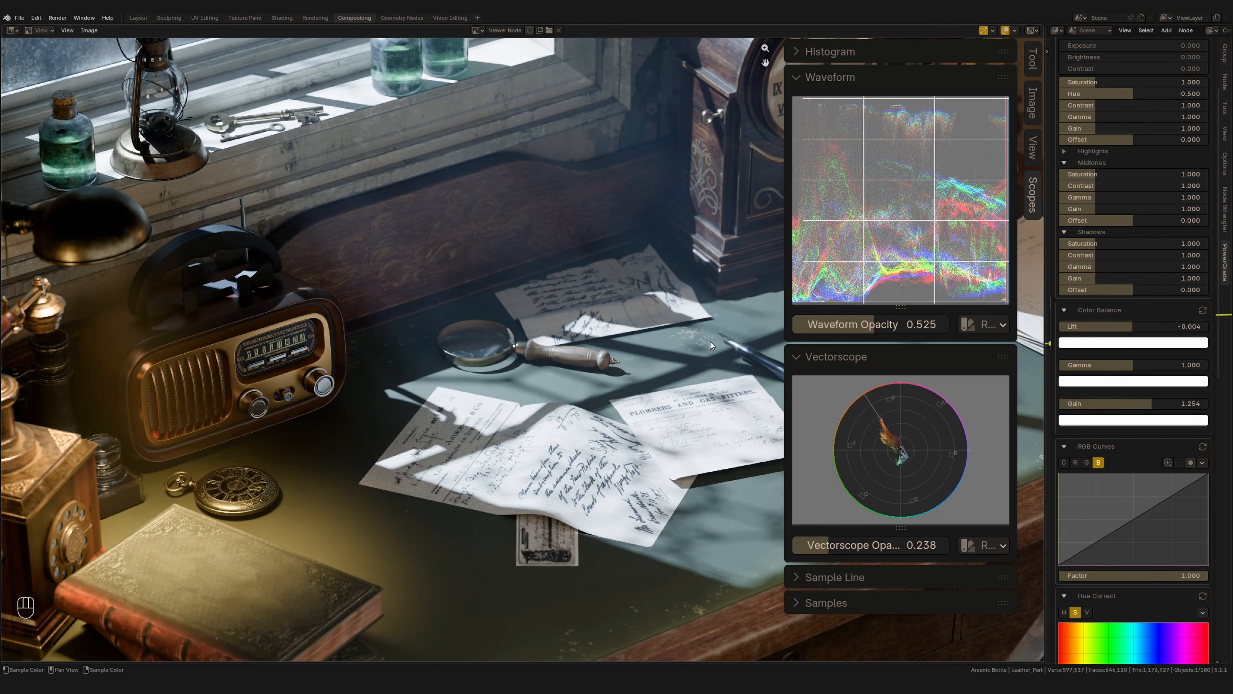
Set the waveform opacity to 0.555 and make the scopes narrower to uncover more of the image.
mouse_move(889, 331)
mouse_down()
mouse_move(910, 331)
mouse_move(850, 329)
mouse_move(889, 330)
mouse_move(871, 332)
mouse_up()
right_click(910, 331)
drag(785, 266, 862, 266)
Try a green tint on the Color Balance gamma color with hue 0.264 and saturation 0.175.
scroll(1120, 323, down, 8)
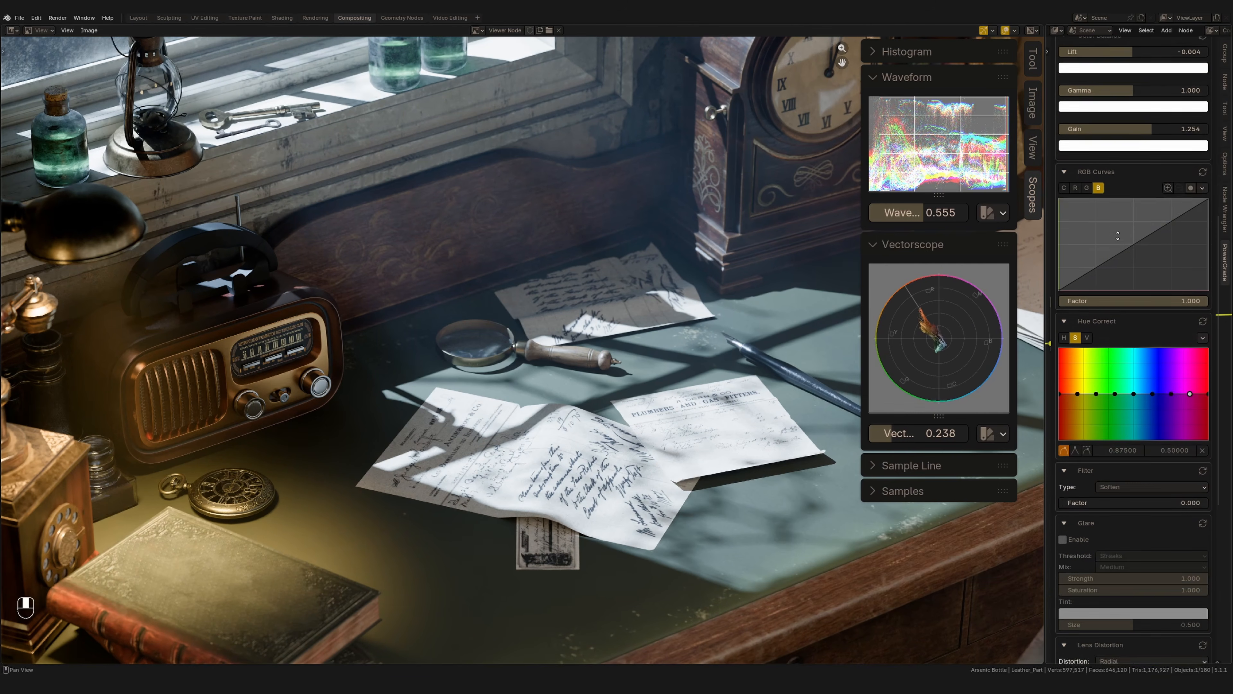
scroll(1102, 272, up, 1)
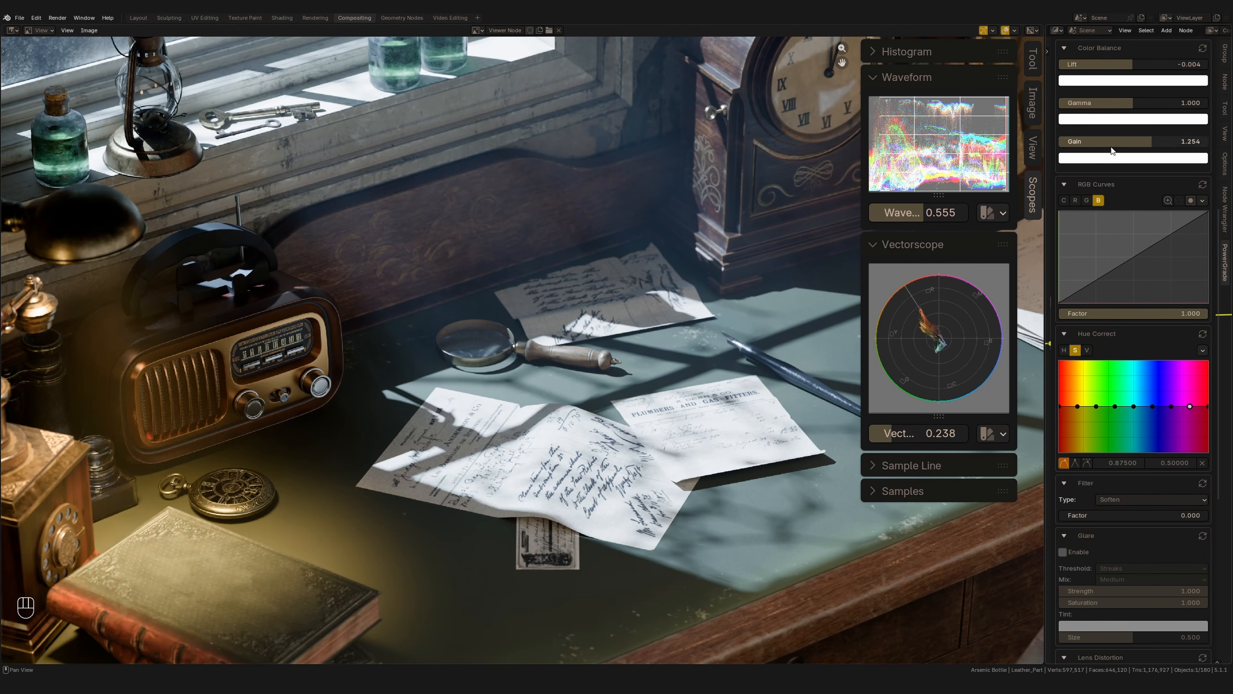
scroll(1116, 232, up, 5)
click(1115, 200)
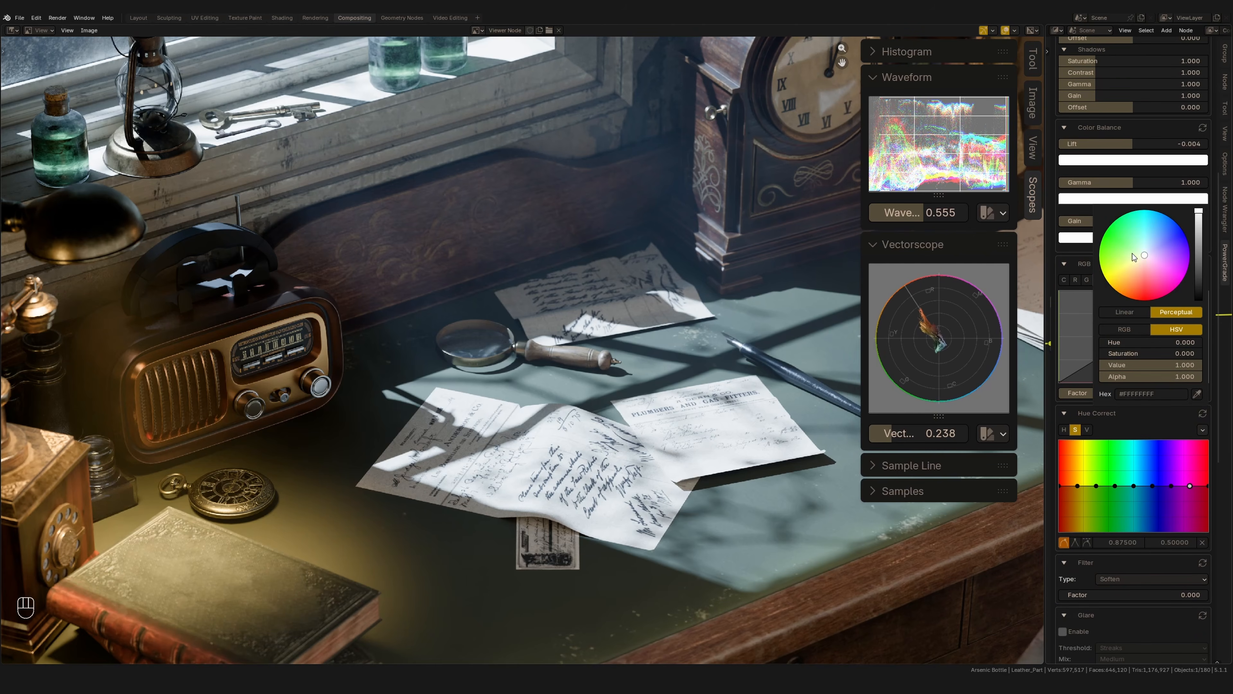
drag(1152, 249, 1115, 274)
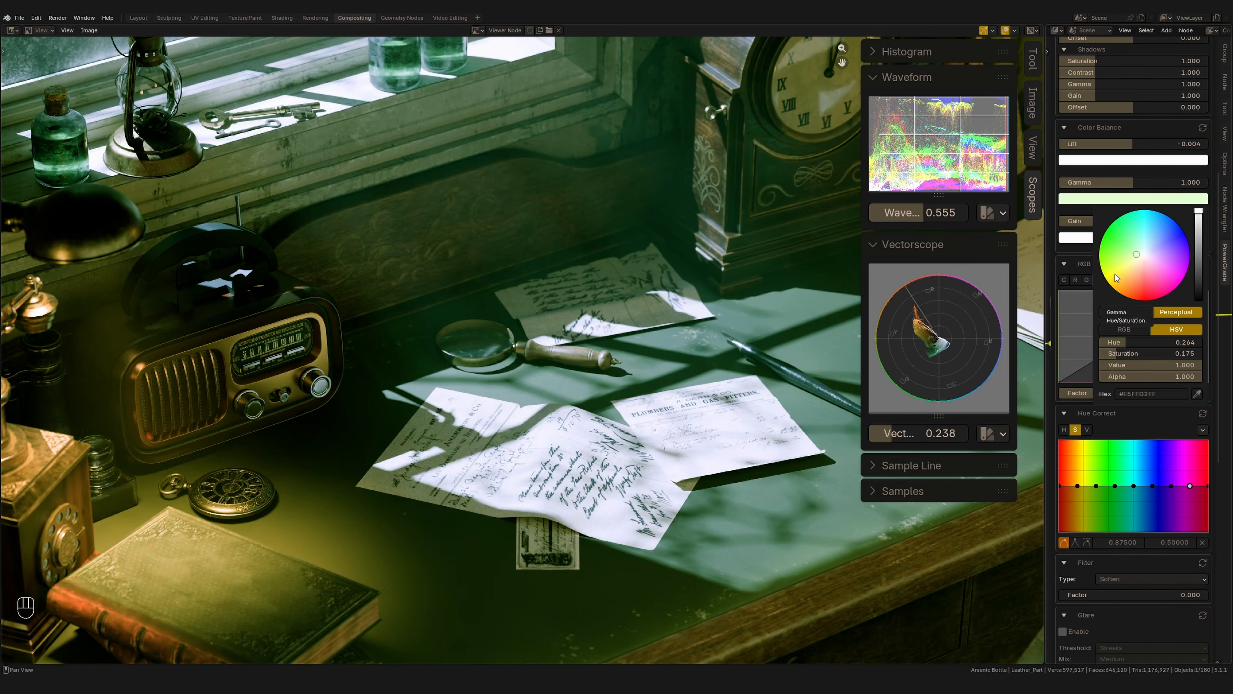
key(ctrl+z)
Try a slight tint on the Color Balance lift color and undo it.
click(1134, 162)
drag(1150, 209, 1138, 220)
key(ctrl+z)
Tint the Color Balance gamma color pale yellow and the gain color pale blue.
click(1137, 198)
mouse_move(1137, 262)
mouse_down()
mouse_move(1152, 259)
mouse_move(1140, 257)
mouse_up()
key(BackSpace)
click(1135, 237)
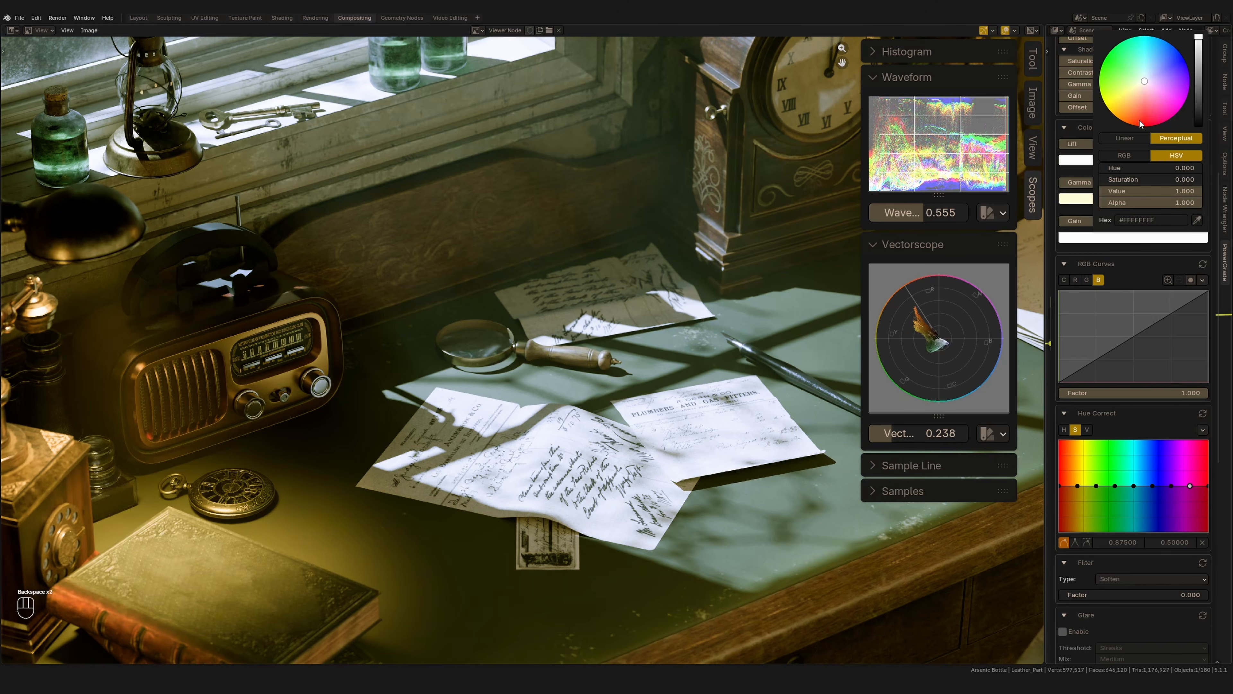
drag(1143, 81, 1146, 79)
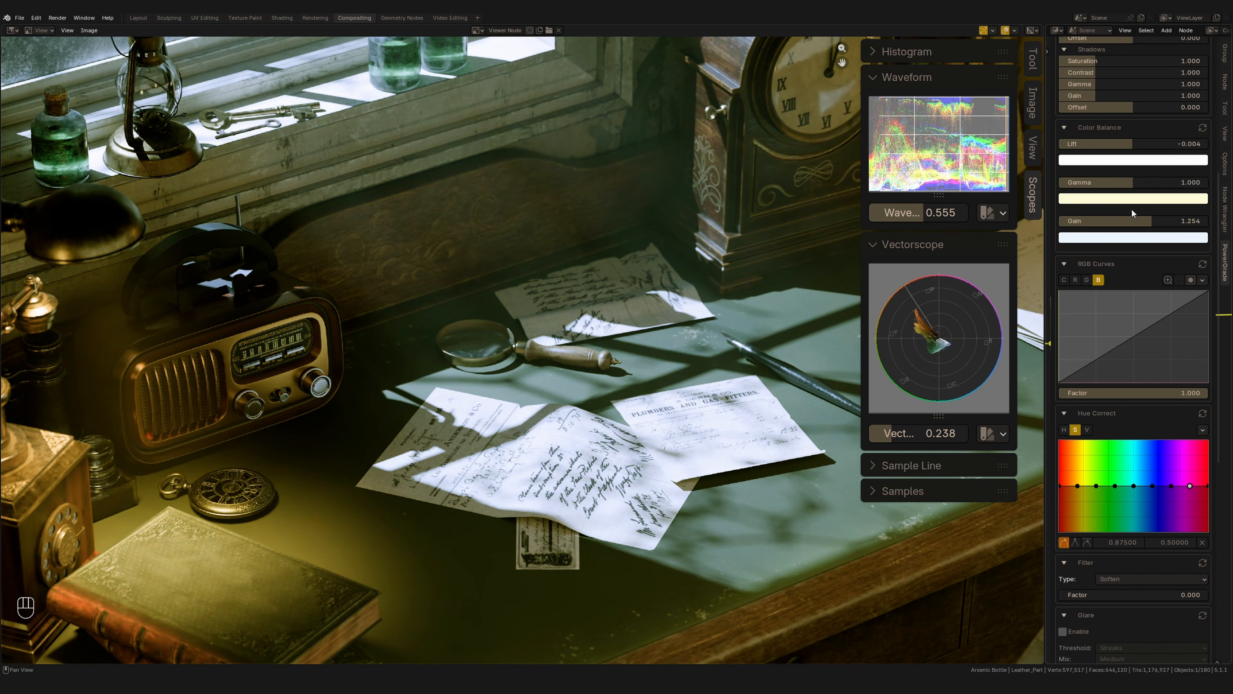
Shift the gamma color to a warmer pale yellow and give the lift color a faint warm tint with lift at 0.003.
click(1115, 197)
drag(1131, 251, 1155, 265)
drag(1148, 222, 1114, 274)
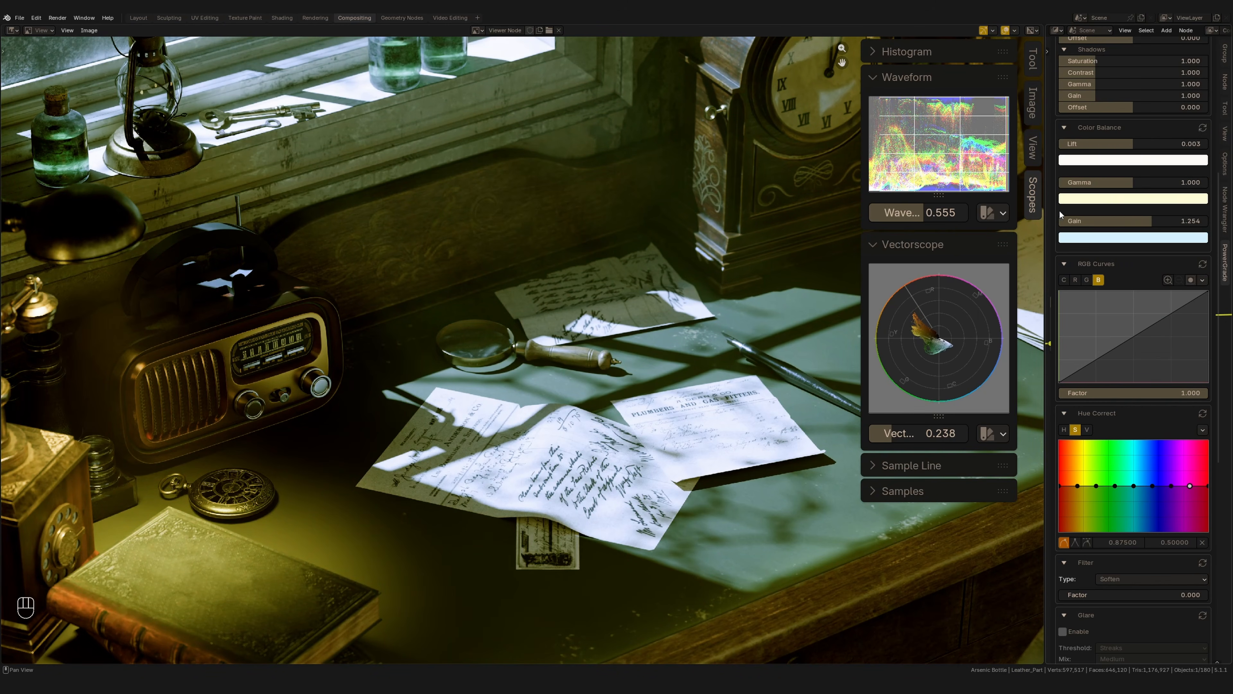
Tint the gain color pale yellow and the lift color faintly blue with hue 0.604 and saturation 0.038.
click(1134, 237)
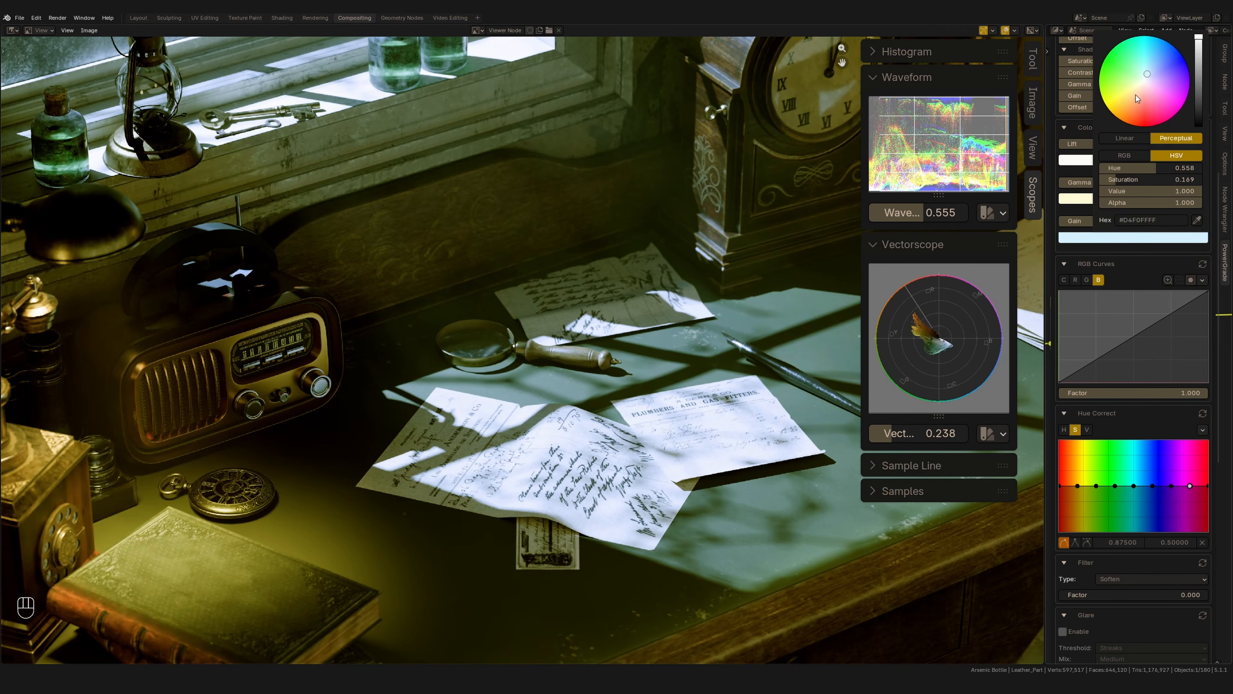
drag(1139, 91, 1140, 86)
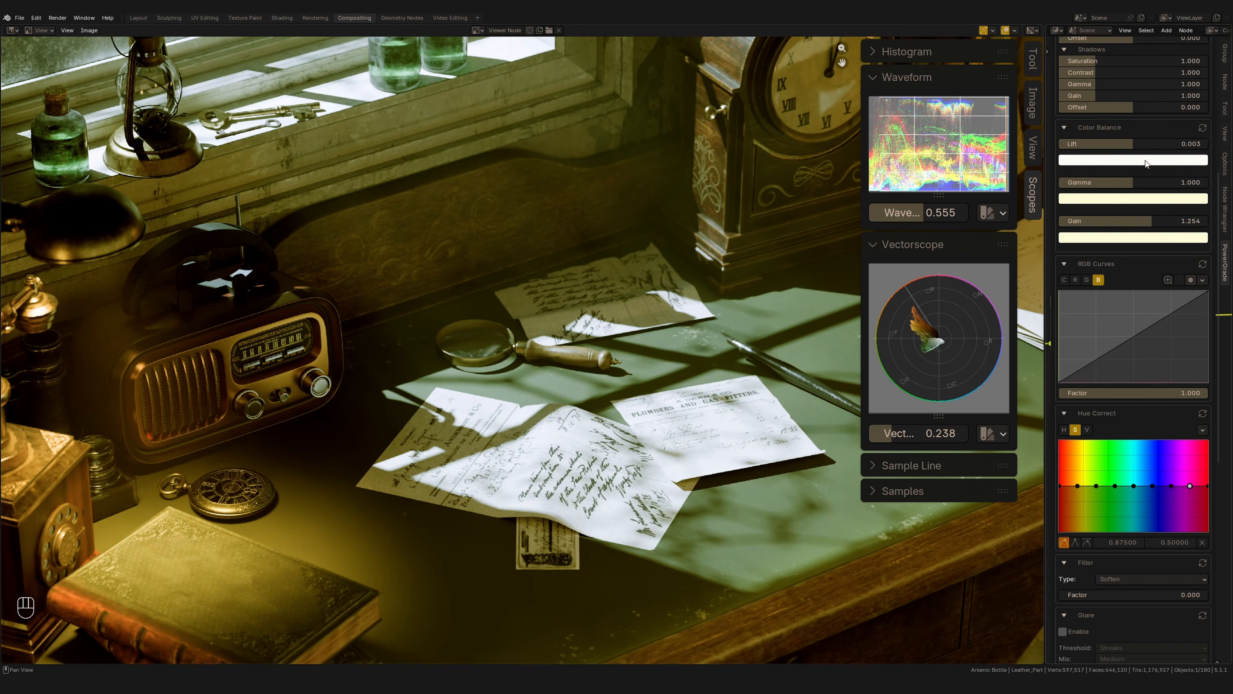
click(1146, 161)
drag(1146, 219, 1116, 319)
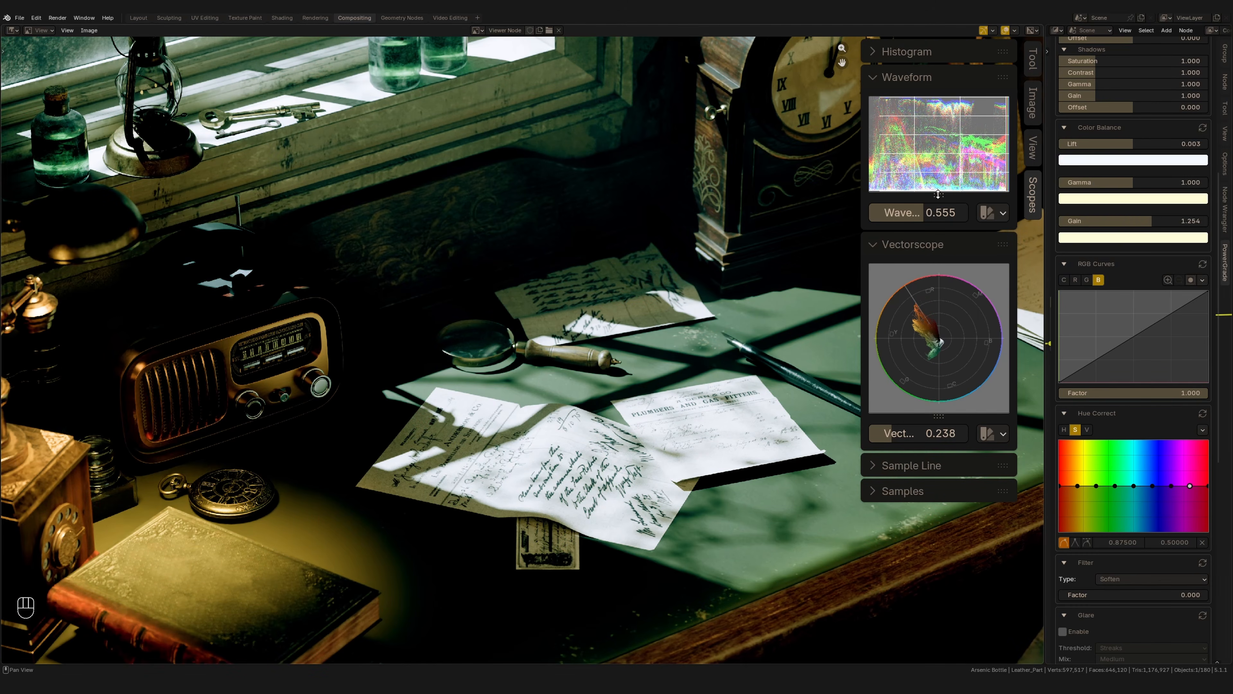
Resize the scopes so the waveform is taller and wider.
drag(939, 195, 938, 373)
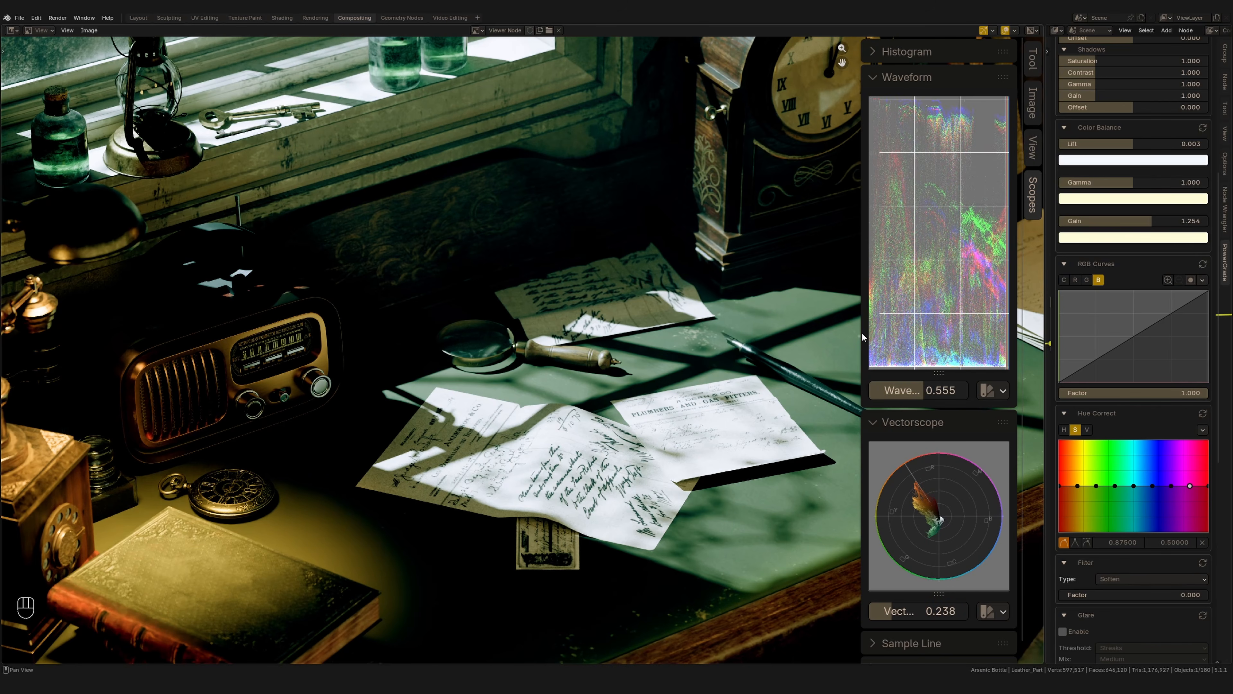
drag(859, 349, 595, 389)
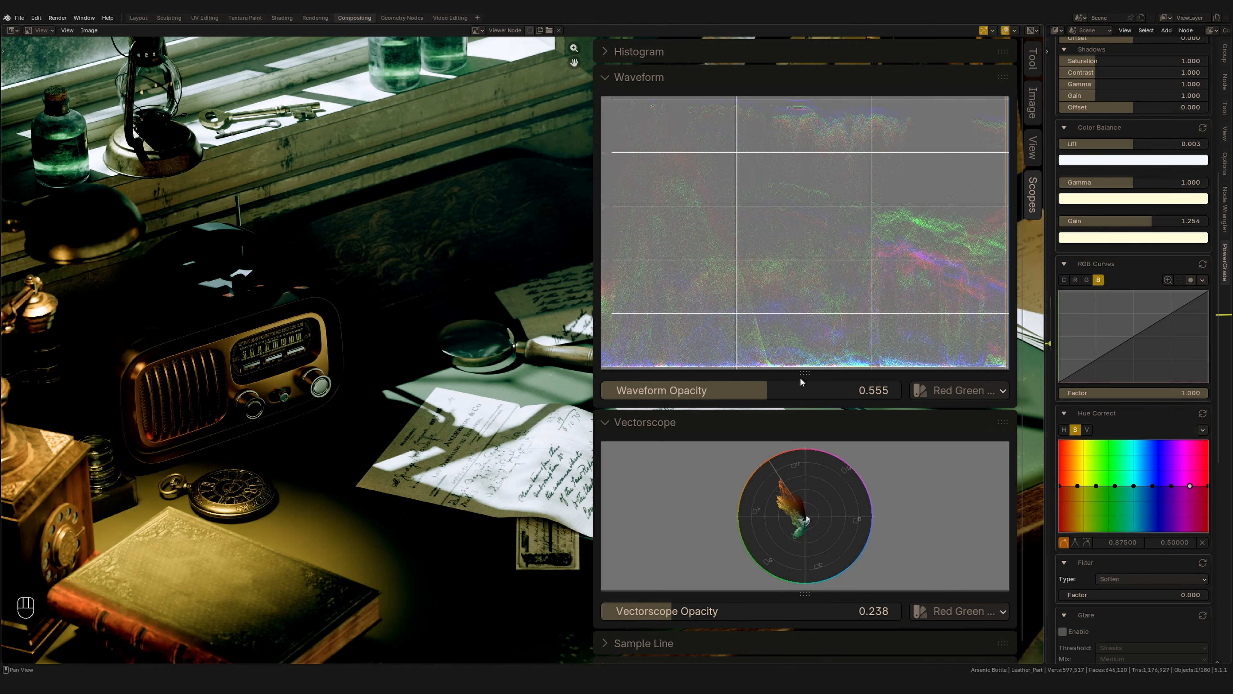
drag(804, 373, 673, 261)
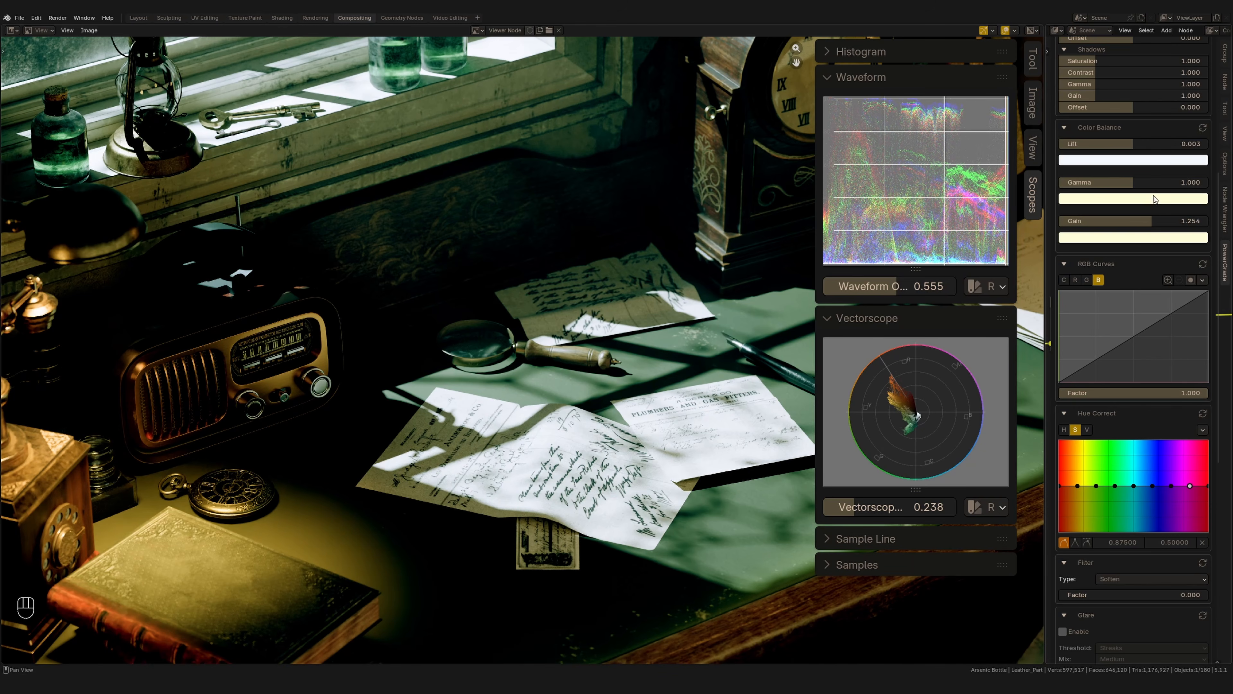
Reduce the saturation of the Color Balance lift color to a nearly white tint.
click(1158, 162)
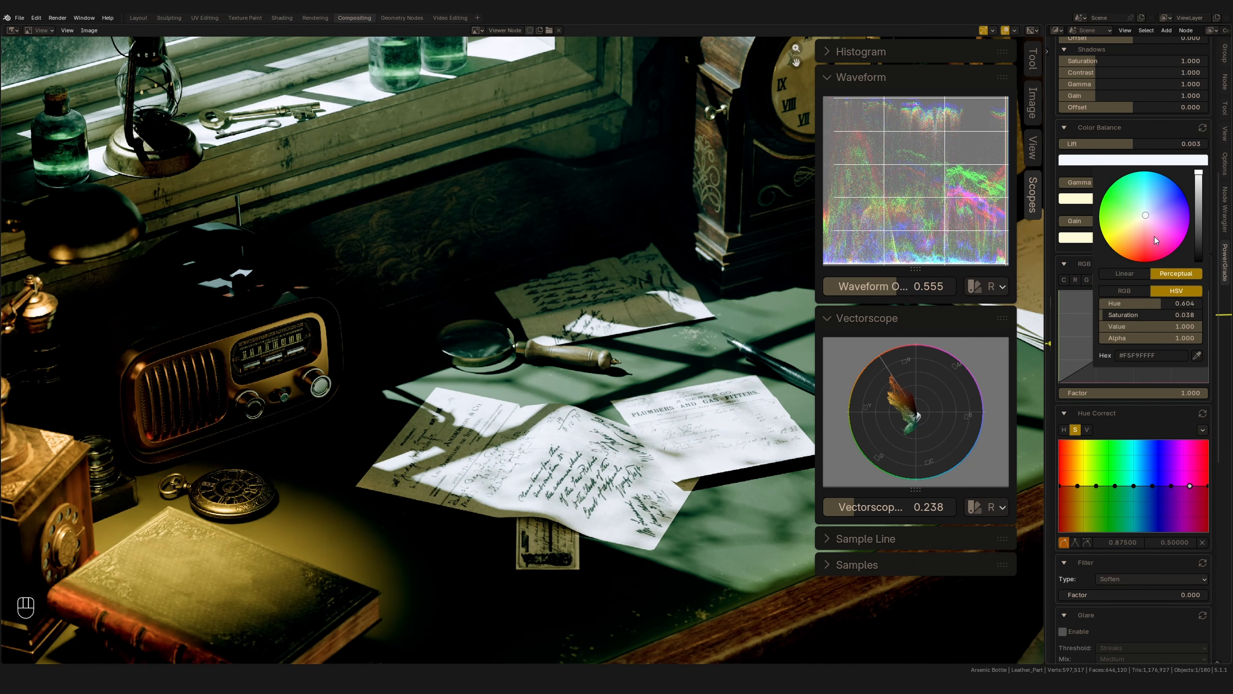
shift+drag(1163, 317, 1135, 318)
shift+drag(1132, 318, 1088, 312)
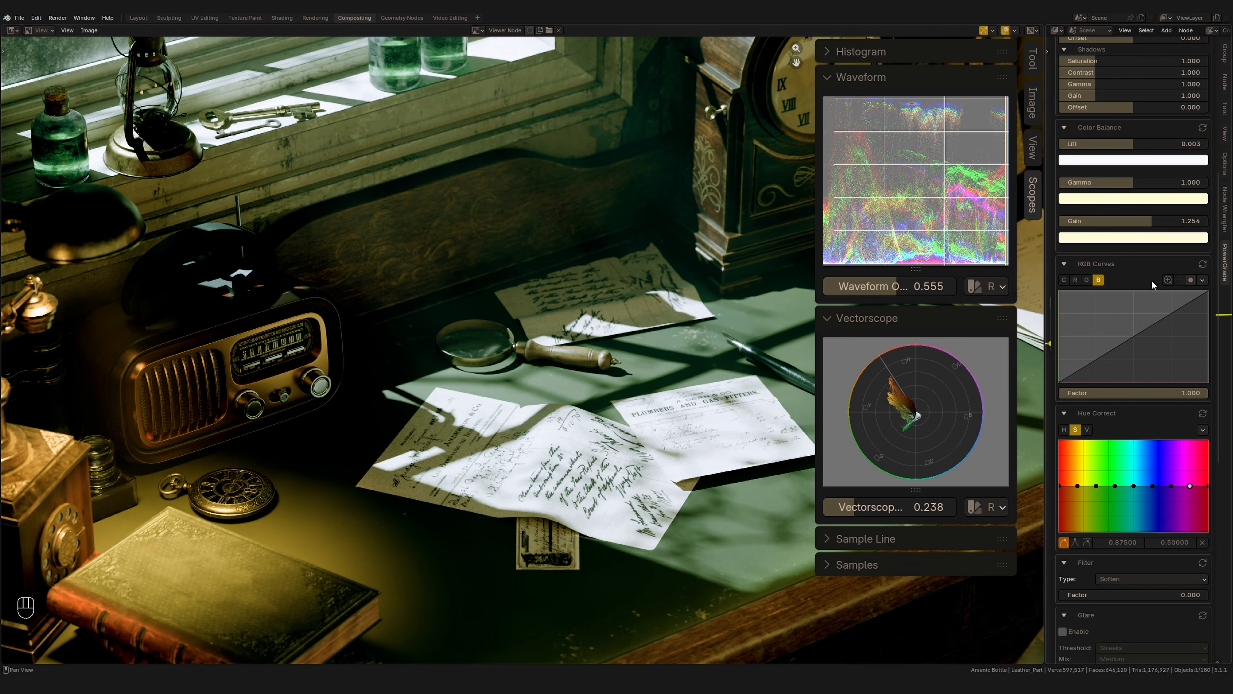
Set the gain color to hue 0.158 and saturation 0.039, and raise the lift to 0.011.
scroll(1152, 280, down, 3)
click(1138, 174)
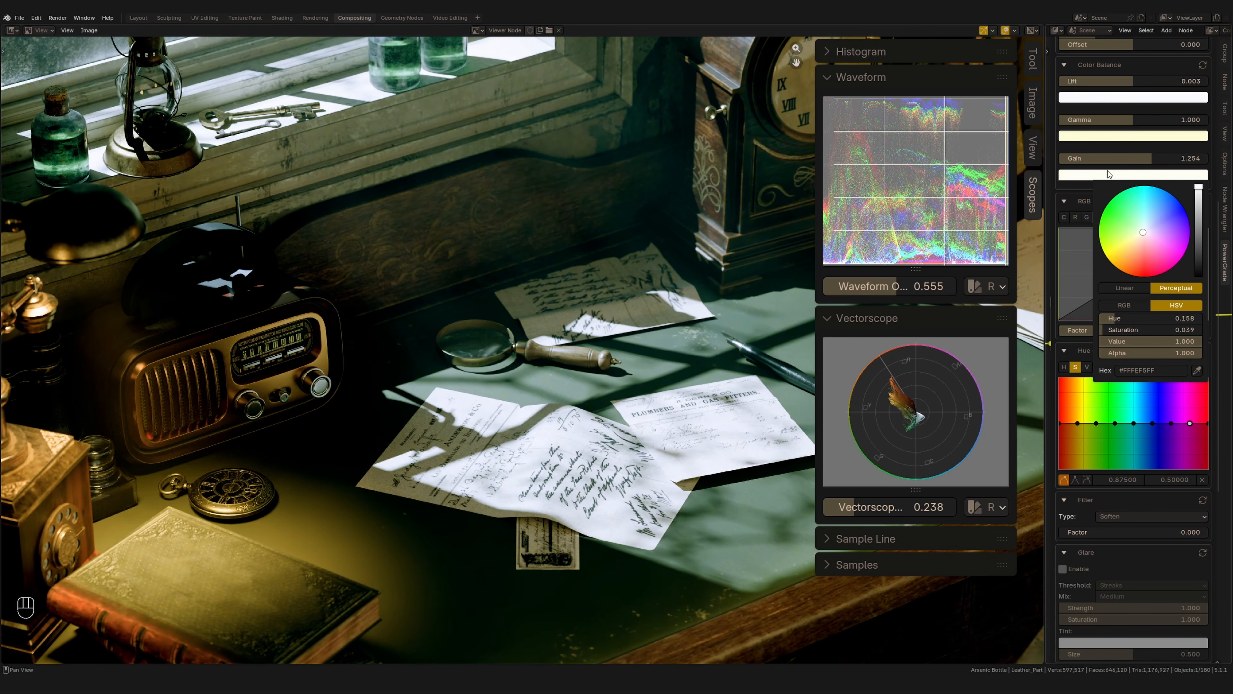
shift+drag(1142, 80, 1151, 79)
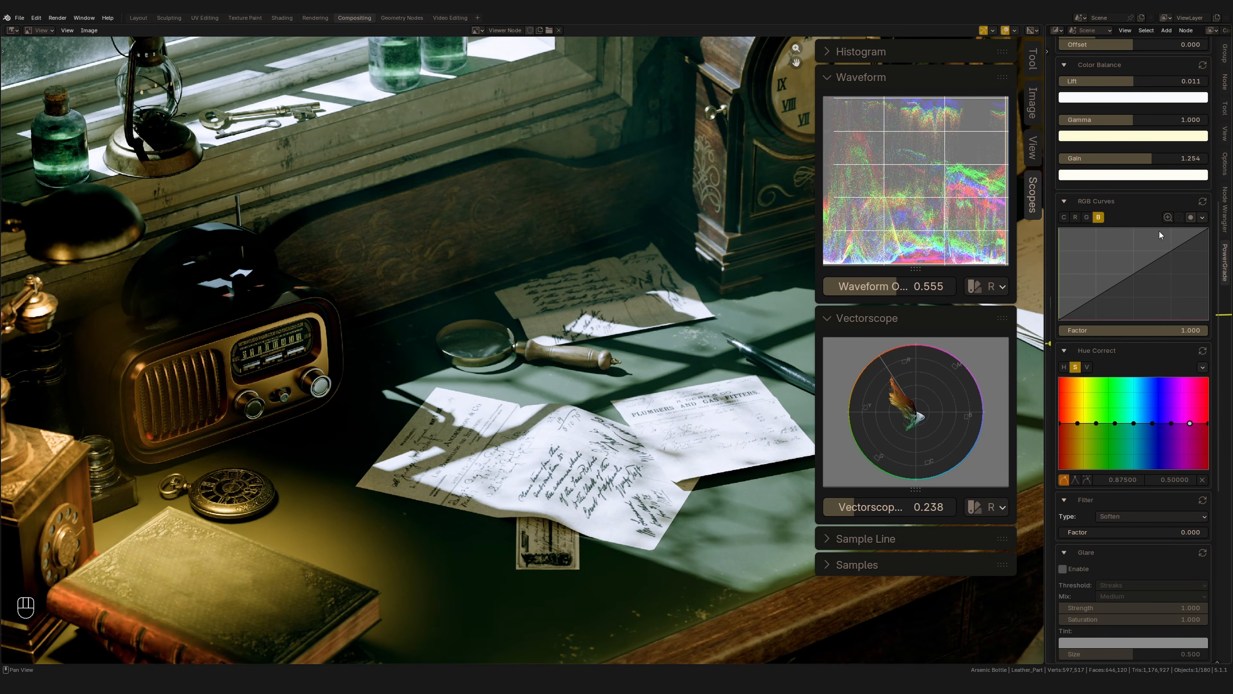
Shrink the scopes so the waveform is shorter and narrower and covers less of the image.
drag(916, 268, 841, 213)
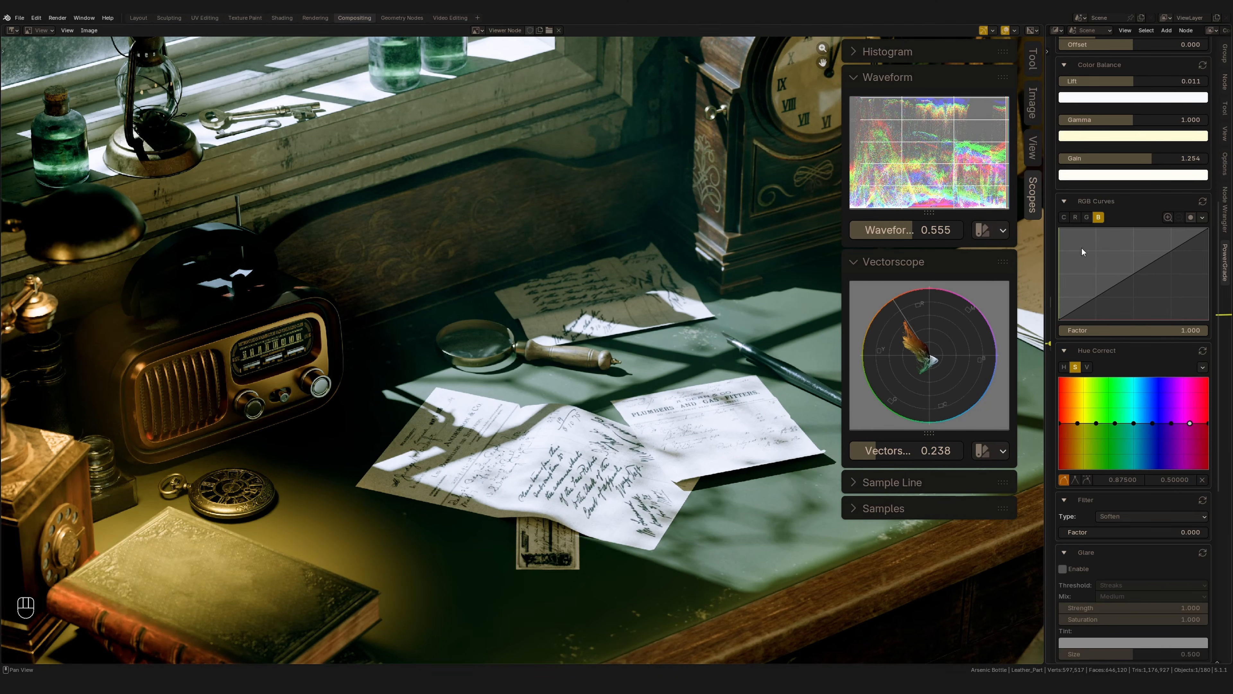
Shape the combined RGB curve into a soft S-curve with the shadow point at 0.250, 0.244 and a raised highlight point.
click(1063, 217)
mouse_move(1132, 275)
mouse_down()
mouse_move(1098, 303)
mouse_move(1156, 256)
mouse_move(1144, 257)
mouse_up()
click(1097, 302)
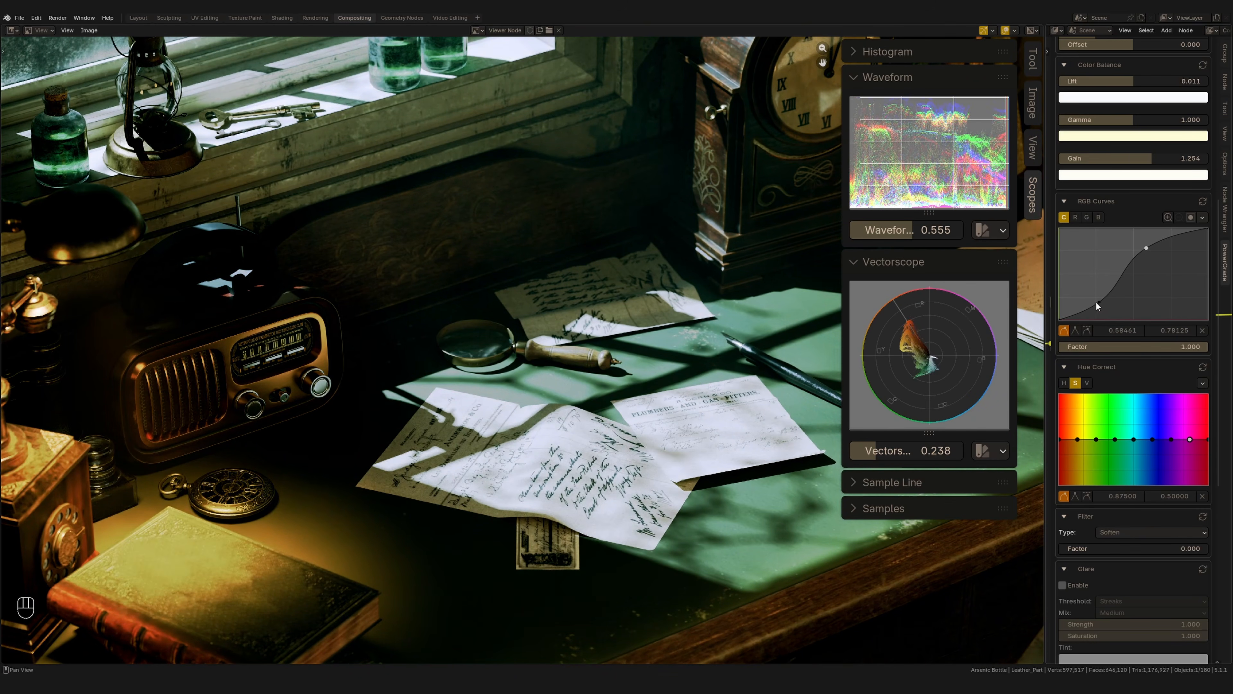
drag(1096, 303, 1099, 299)
drag(1148, 249, 1155, 246)
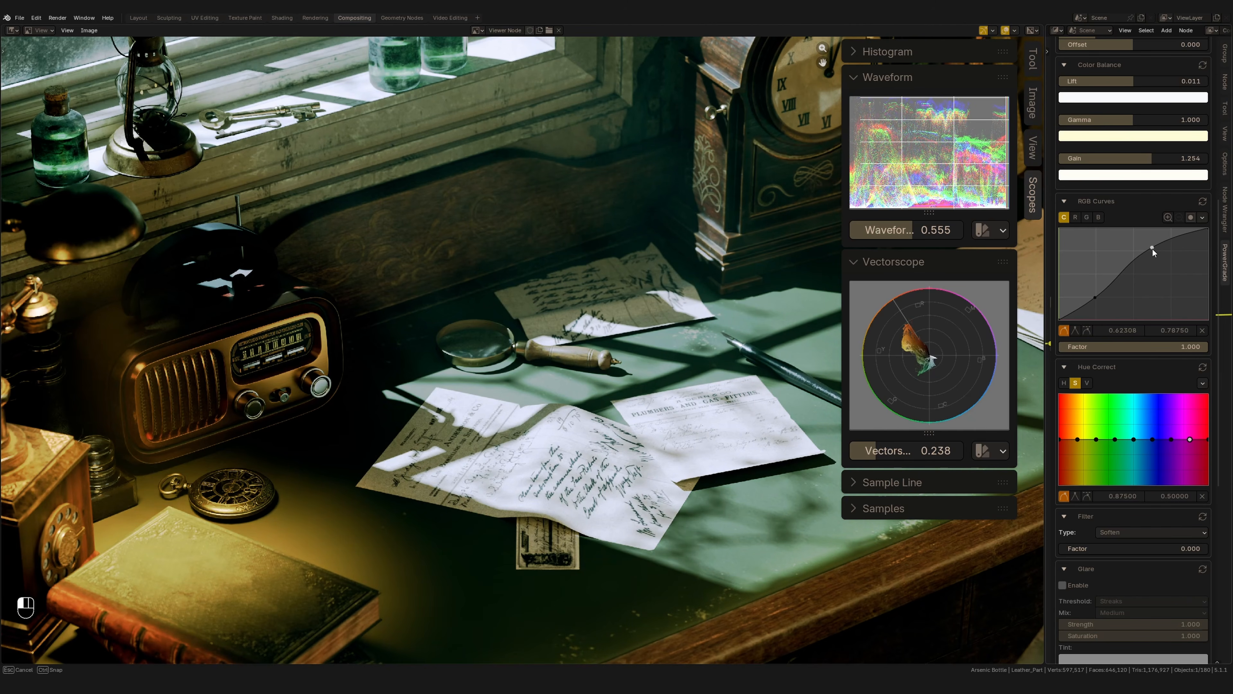
drag(1096, 297, 1097, 296)
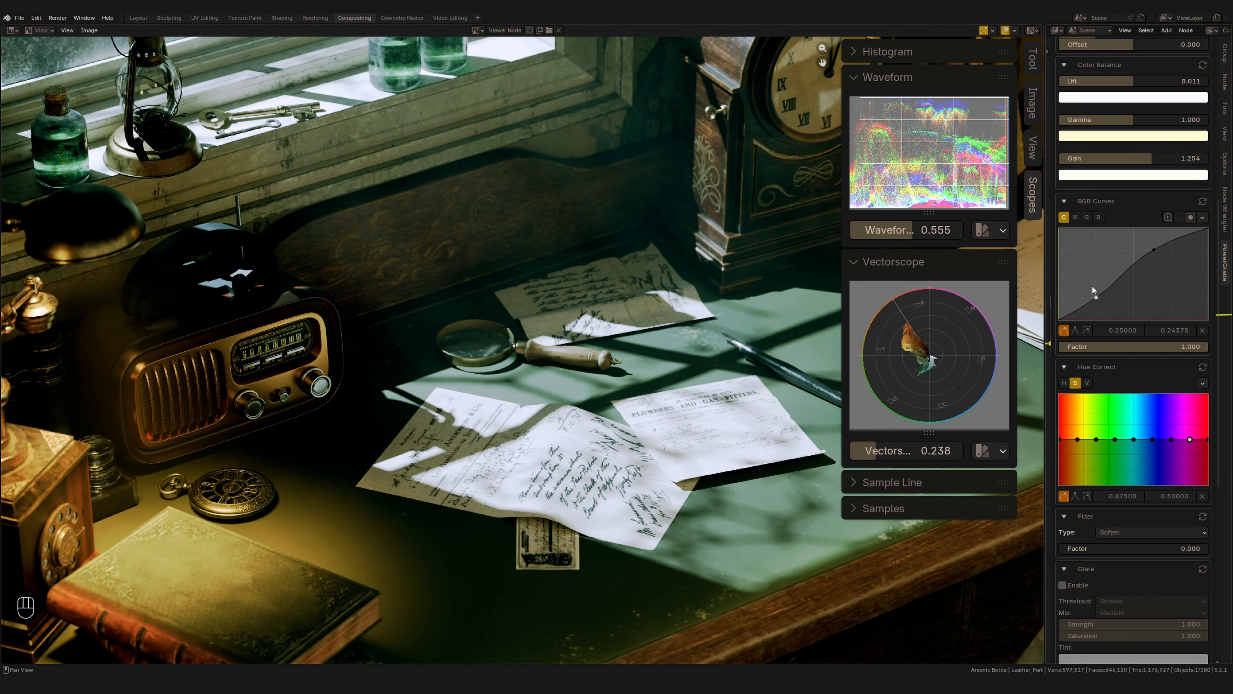
Bend the blue channel curve with a raised highlight point and a shadow point lowered to 0.196, 0.138.
click(1099, 217)
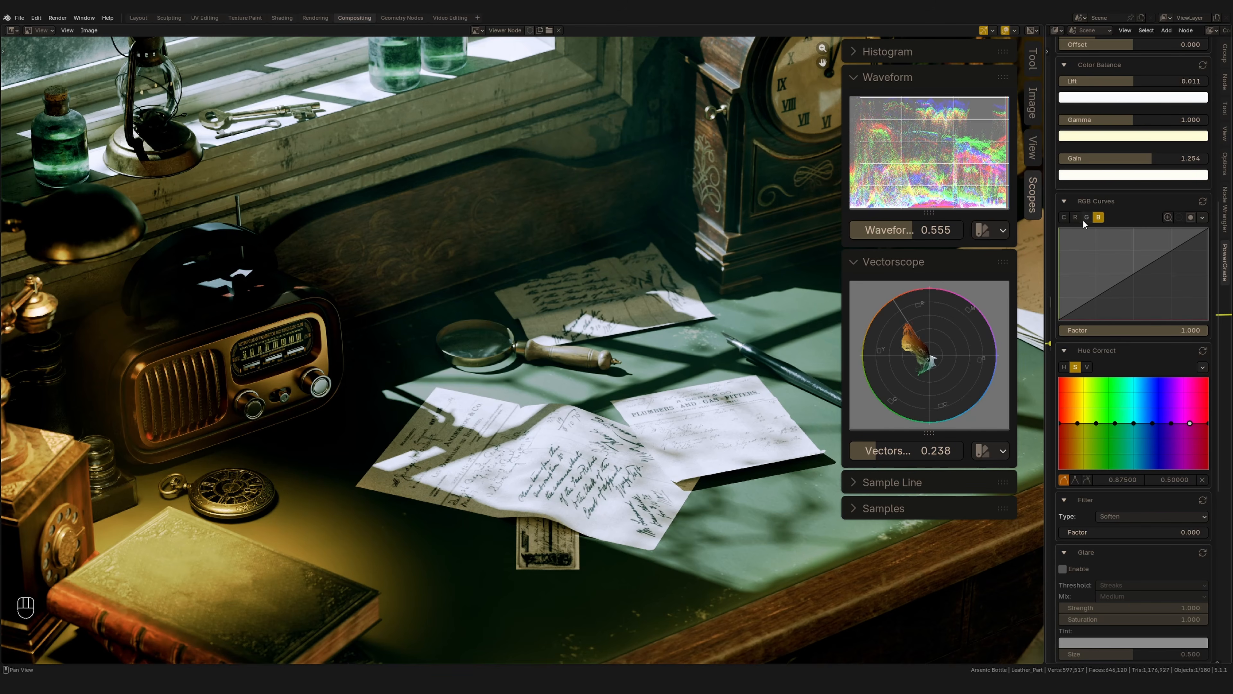
click(1084, 220)
click(1096, 219)
click(1076, 219)
click(1096, 219)
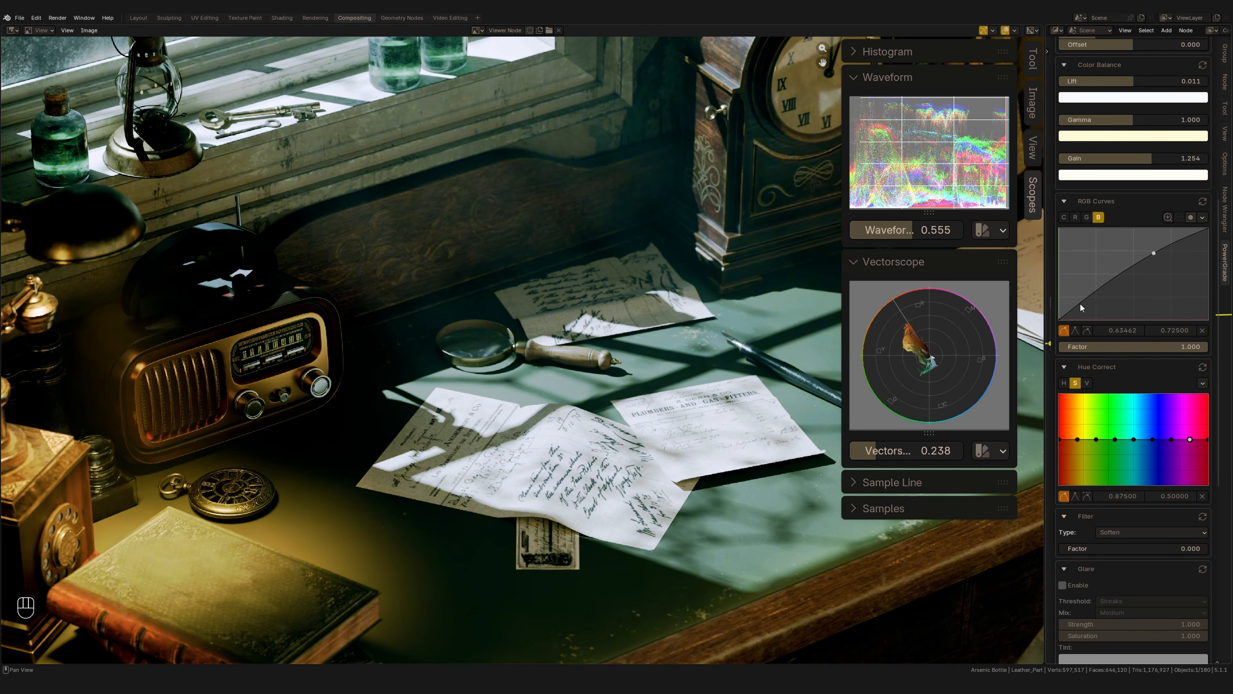
drag(1080, 303, 1082, 304)
drag(1154, 253, 1153, 251)
drag(1082, 302, 1088, 306)
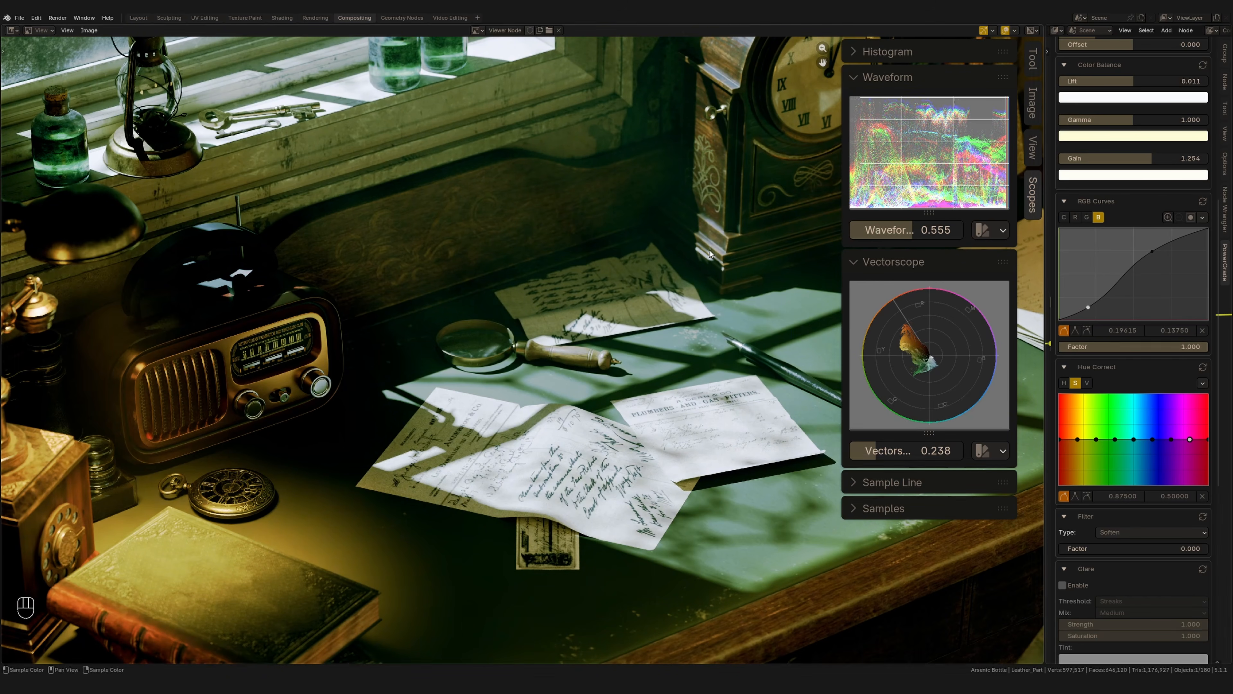
Flatten the blue channel curve back toward its diagonal and display the green channel curve.
mouse_move(1154, 251)
mouse_down()
mouse_move(1145, 242)
mouse_move(1162, 269)
mouse_move(1155, 254)
mouse_up()
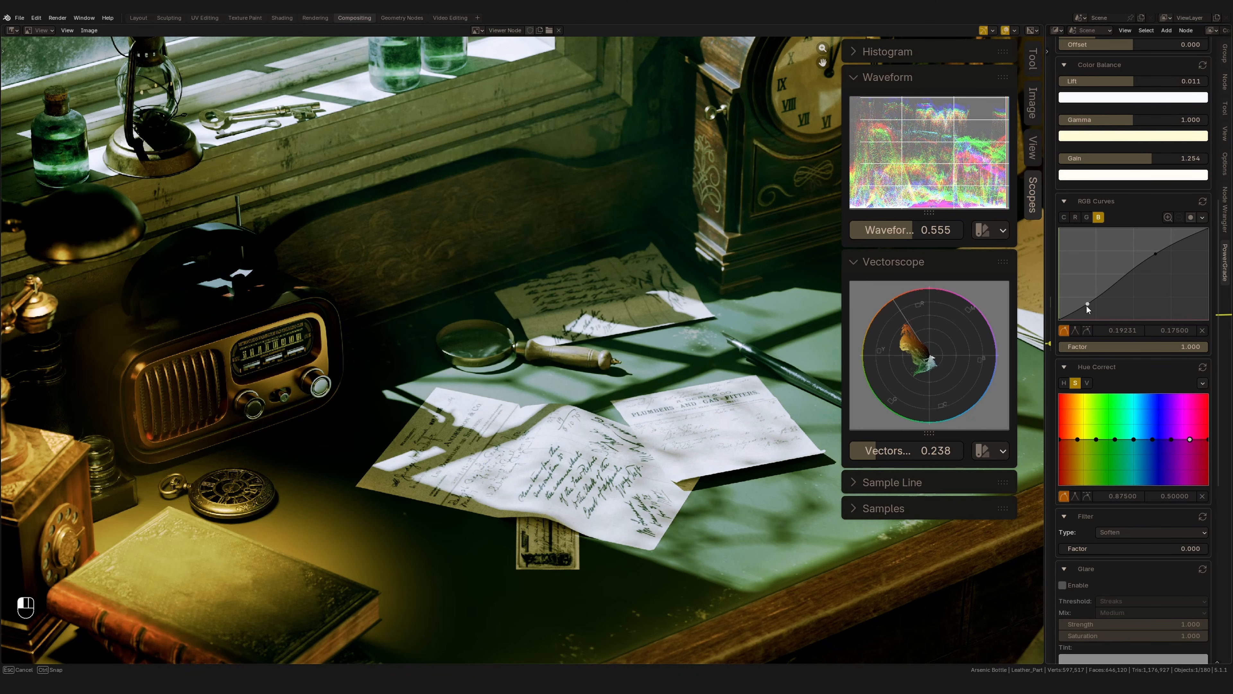
drag(1086, 305, 1093, 295)
drag(1159, 253, 1132, 265)
click(1087, 217)
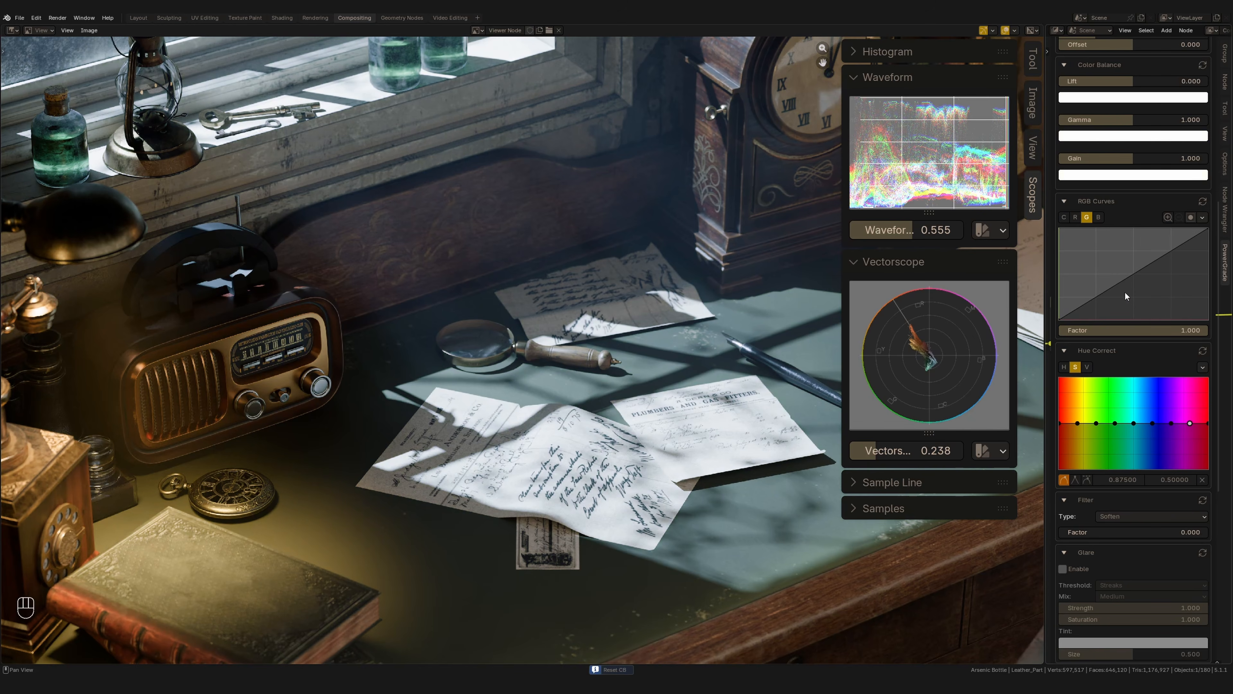
In Hue Correct, raise the orange-yellow saturation point to 0.575 and lower the yellow hue point to 0.475.
scroll(1154, 351, down, 5)
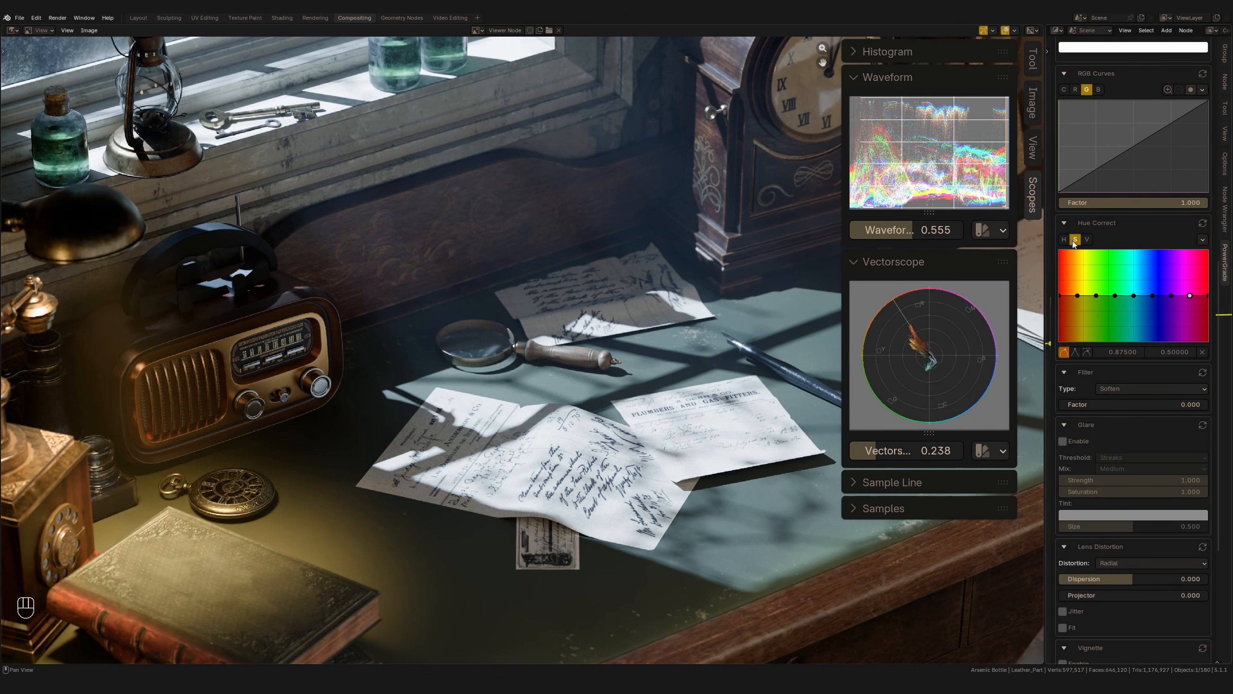
mouse_move(1079, 295)
mouse_down()
mouse_move(1073, 281)
mouse_move(1065, 298)
mouse_up()
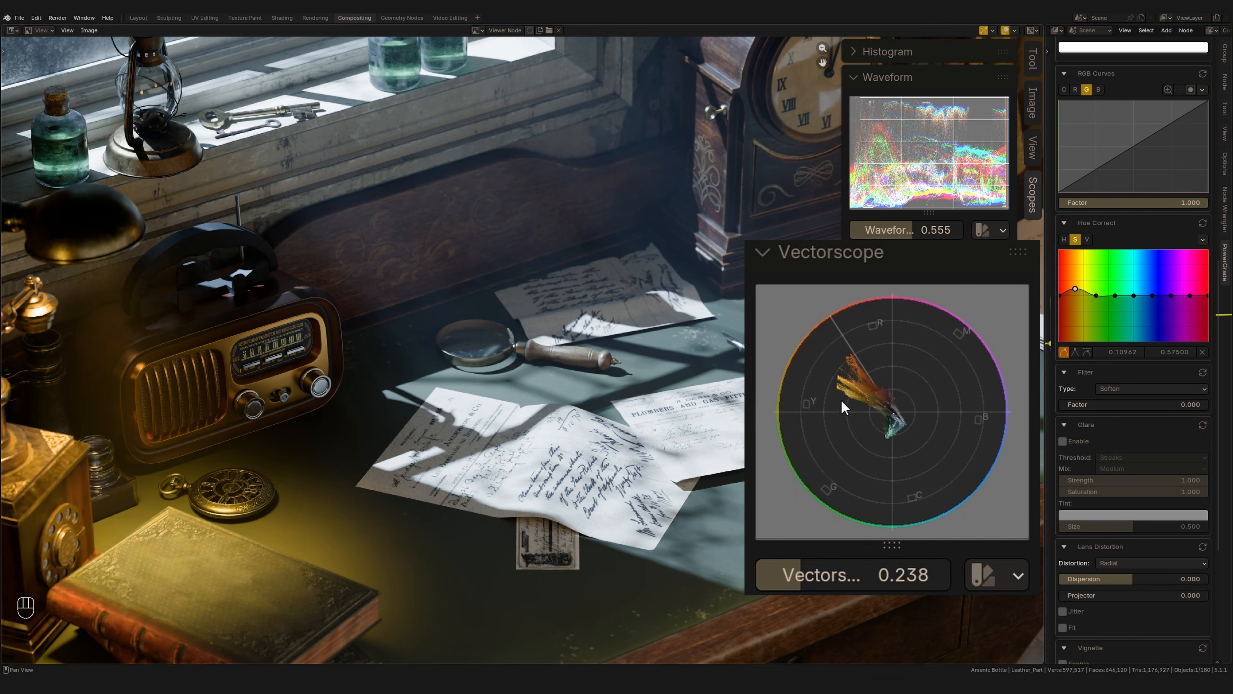
click(1064, 240)
drag(1077, 295, 1077, 299)
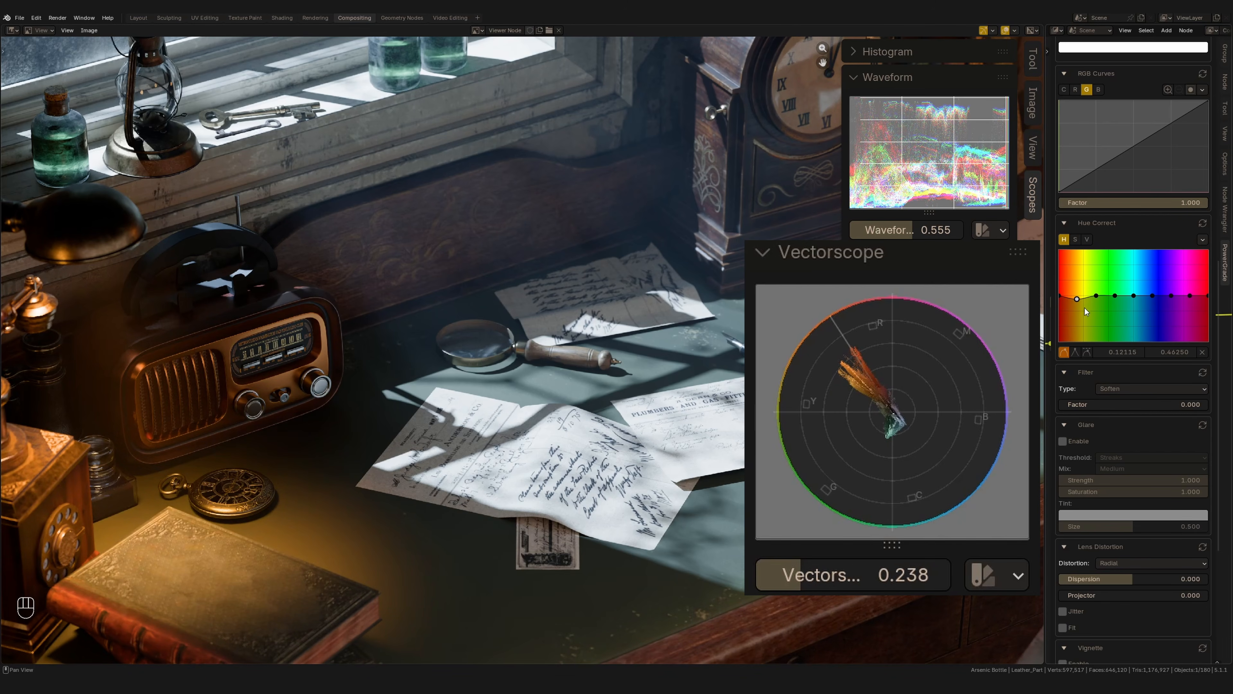
drag(1074, 302, 1076, 303)
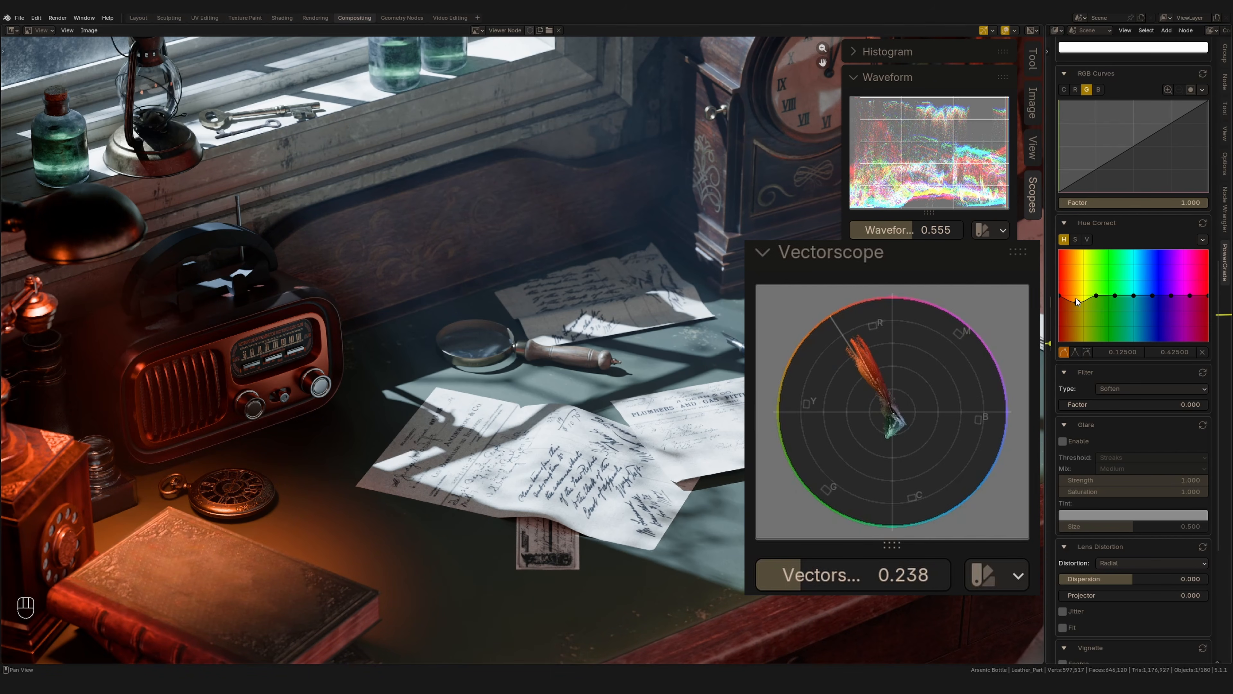
drag(1078, 303, 1077, 298)
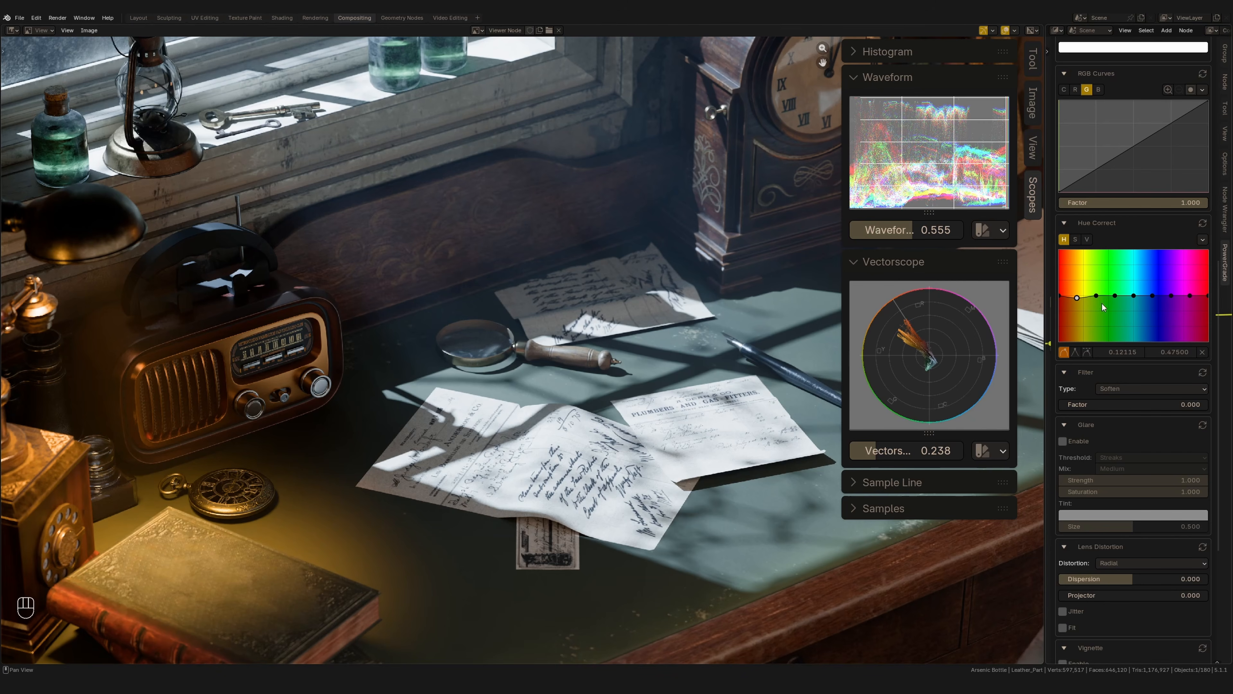
Adjust the green point of the Hue Correct hue curve to shift the green bottles toward blue-cyan.
drag(1116, 296, 1115, 289)
drag(1134, 295, 1116, 298)
drag(1122, 300, 1119, 309)
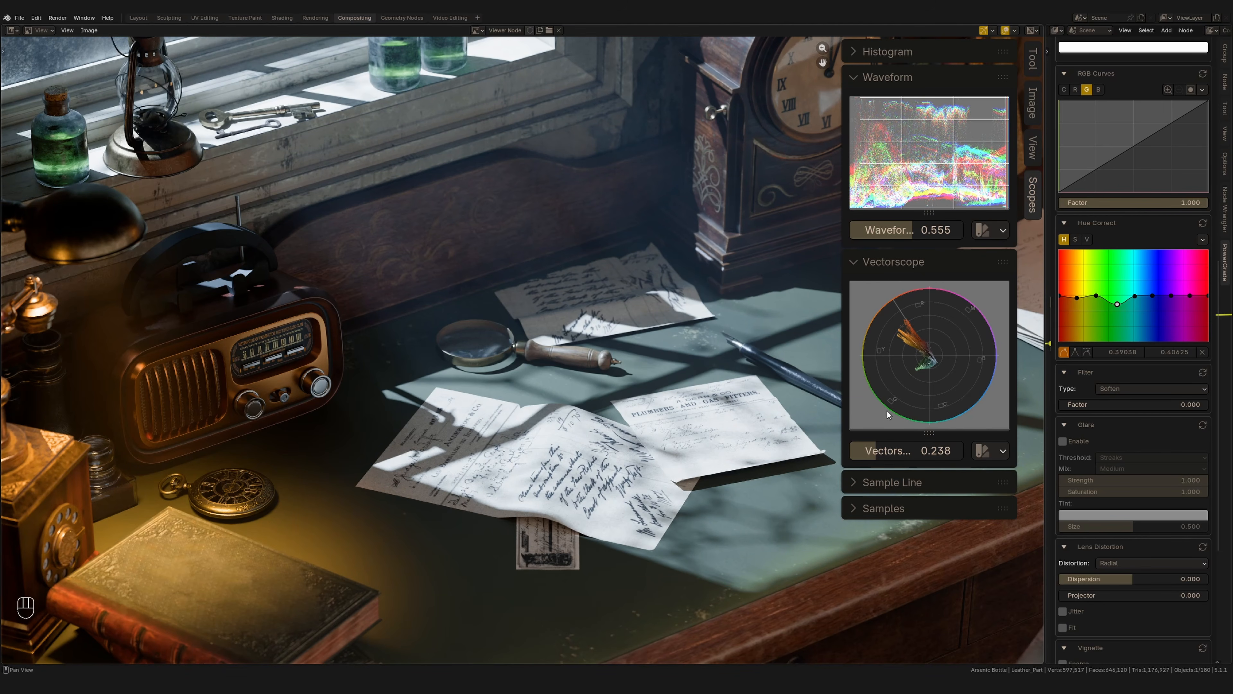
mouse_move(1118, 307)
mouse_down()
mouse_move(1119, 291)
mouse_move(1140, 294)
mouse_move(1118, 292)
mouse_up()
In Hue Correct, raise the green value point, set the cyan value point to 0.544, and raise the green saturation point.
click(1086, 239)
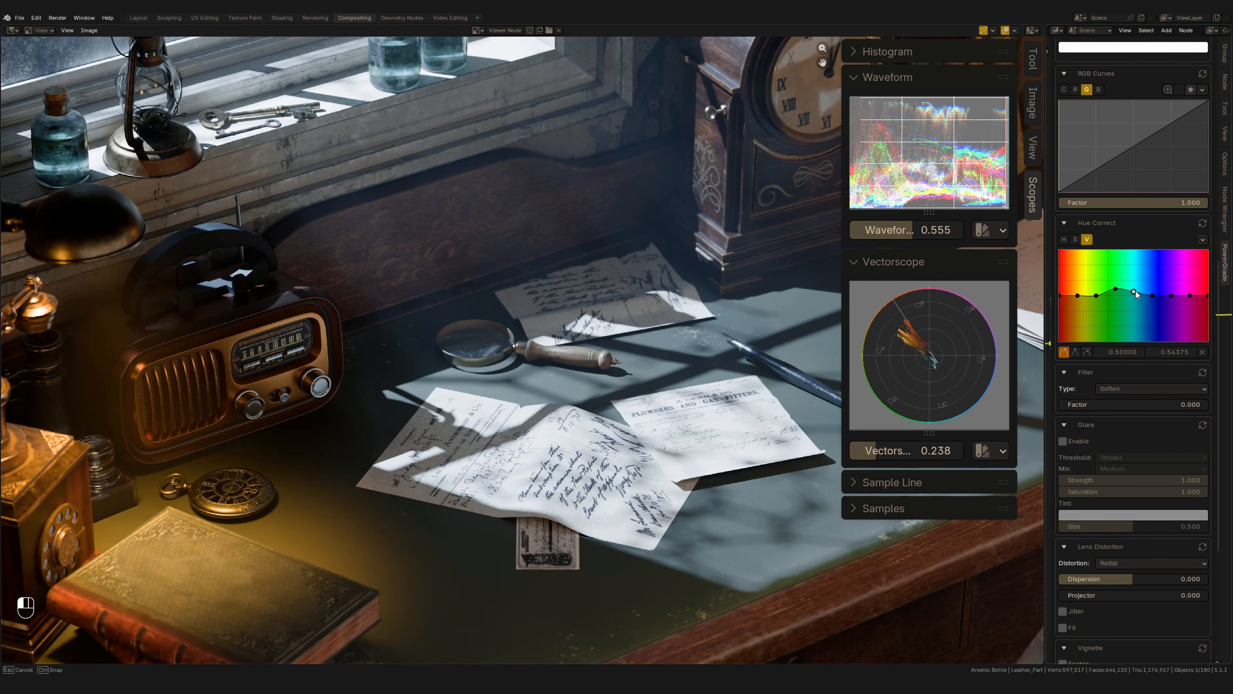
click(1075, 239)
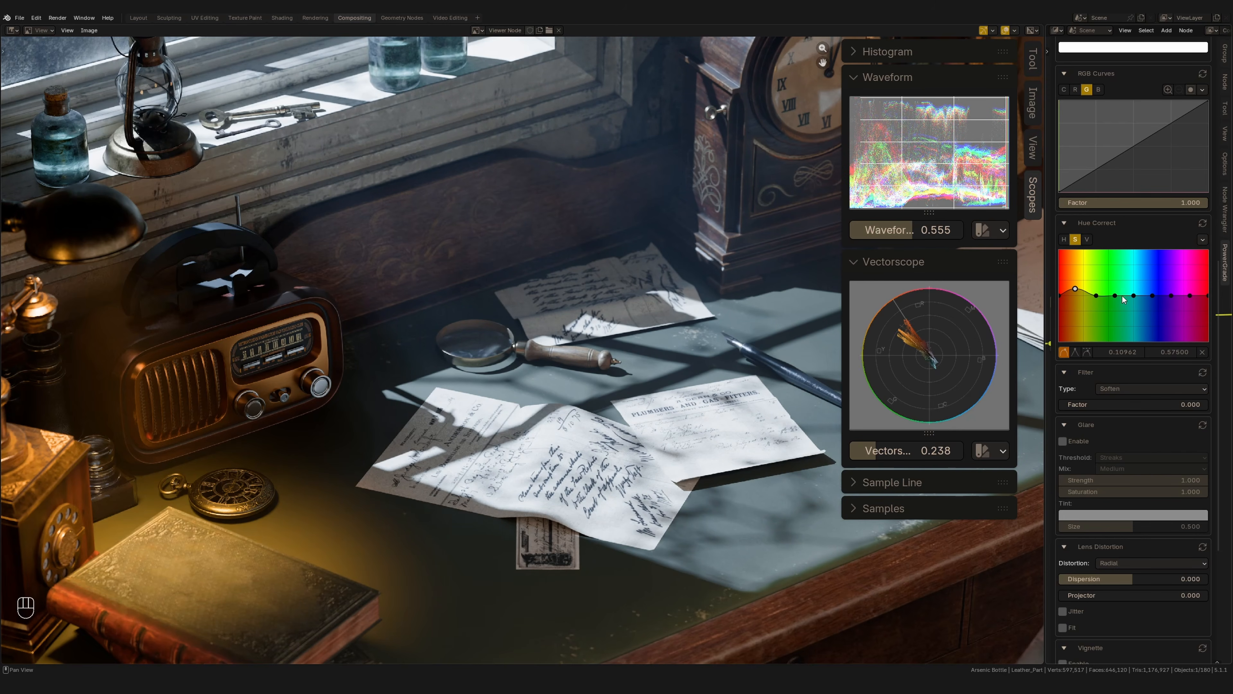
drag(1116, 295, 1115, 285)
Try the master saturation at 1.938 and reset it to its default of 1.000.
scroll(1131, 146, up, 10)
drag(1158, 81, 914, 299)
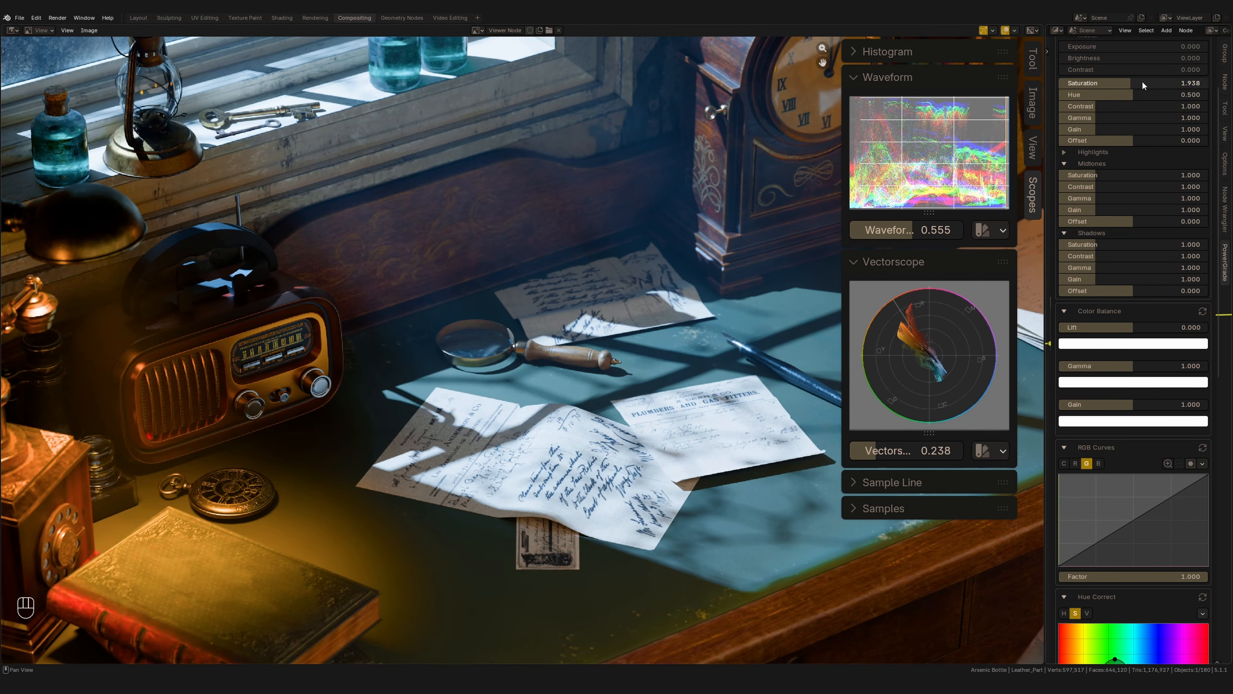
key(BackSpace)
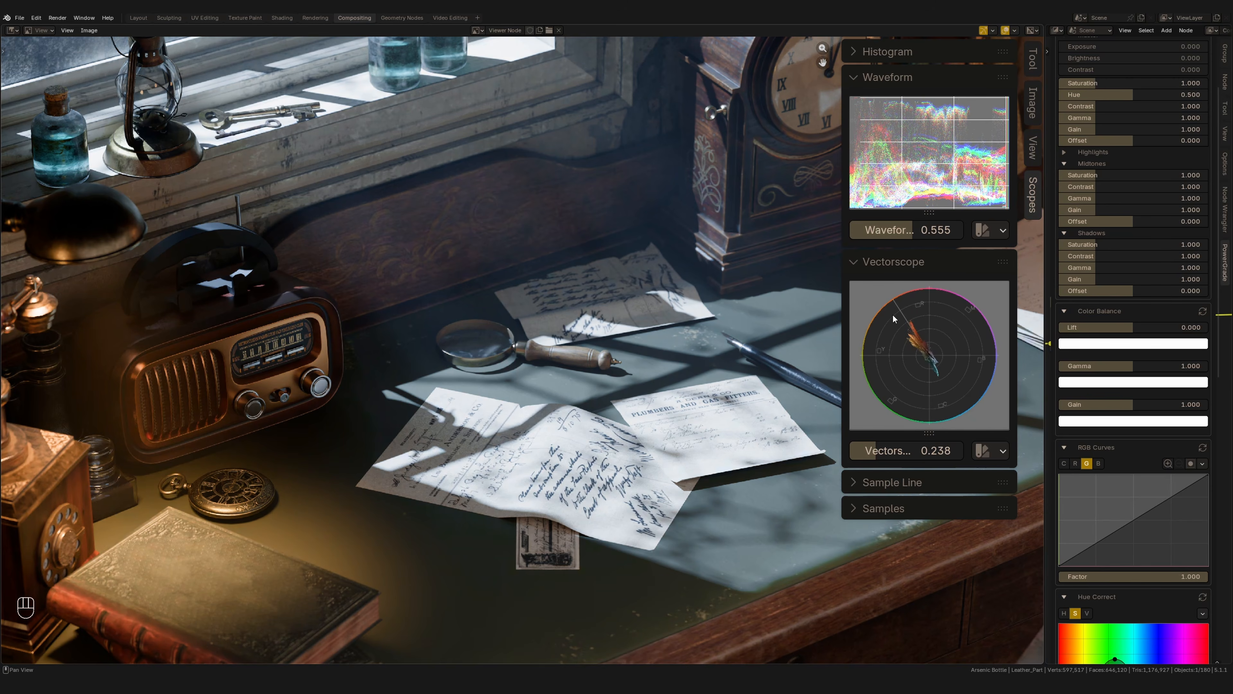
Fine-tune the Color Correction shadows with contrast 1.013 and gamma 1.015.
scroll(1133, 386, down, 10)
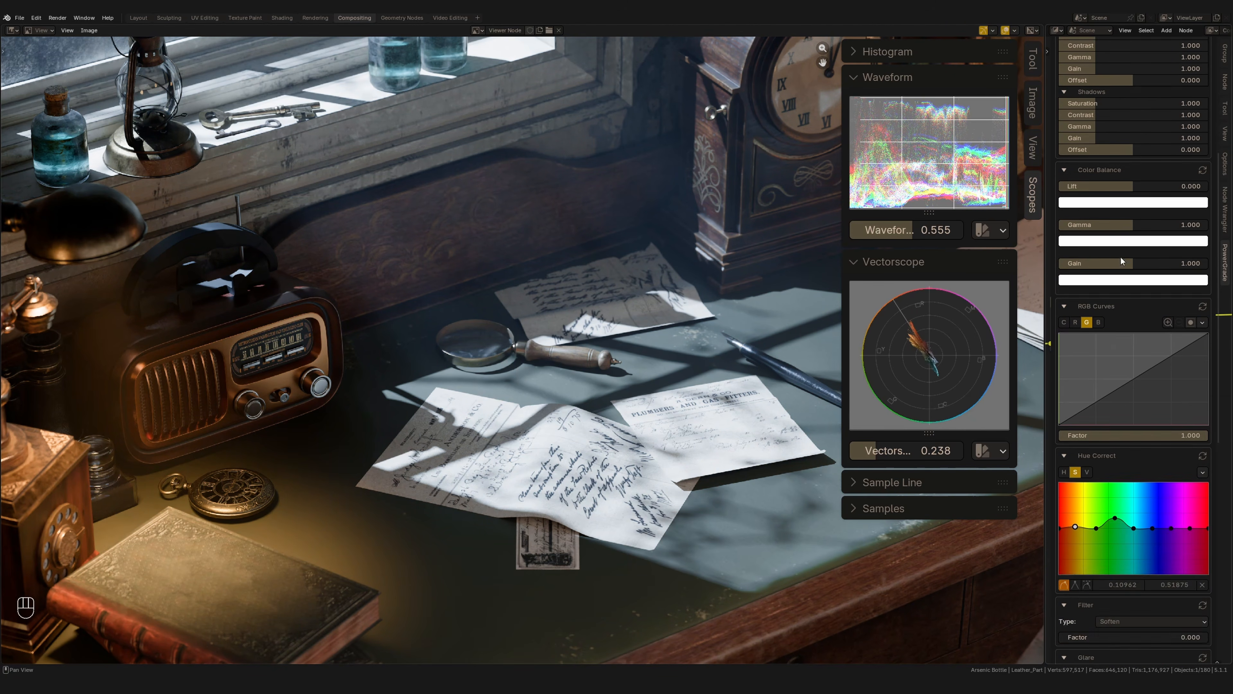
scroll(1091, 348, down, 1)
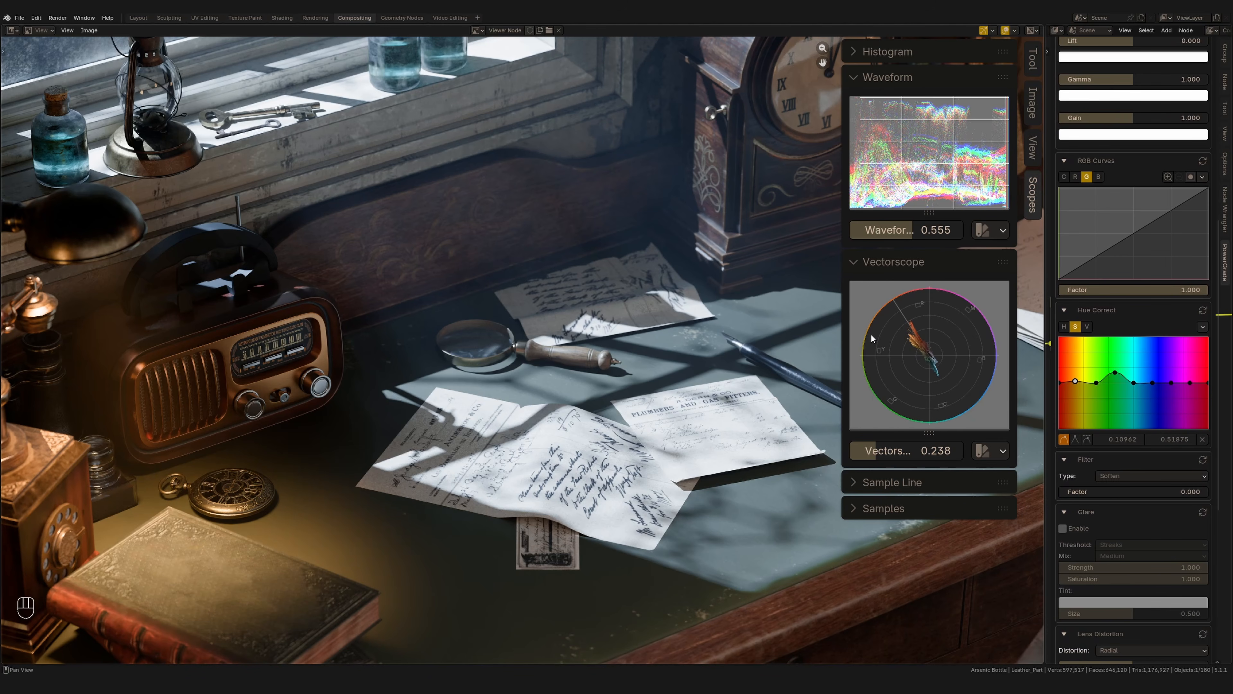
scroll(1137, 407, up, 15)
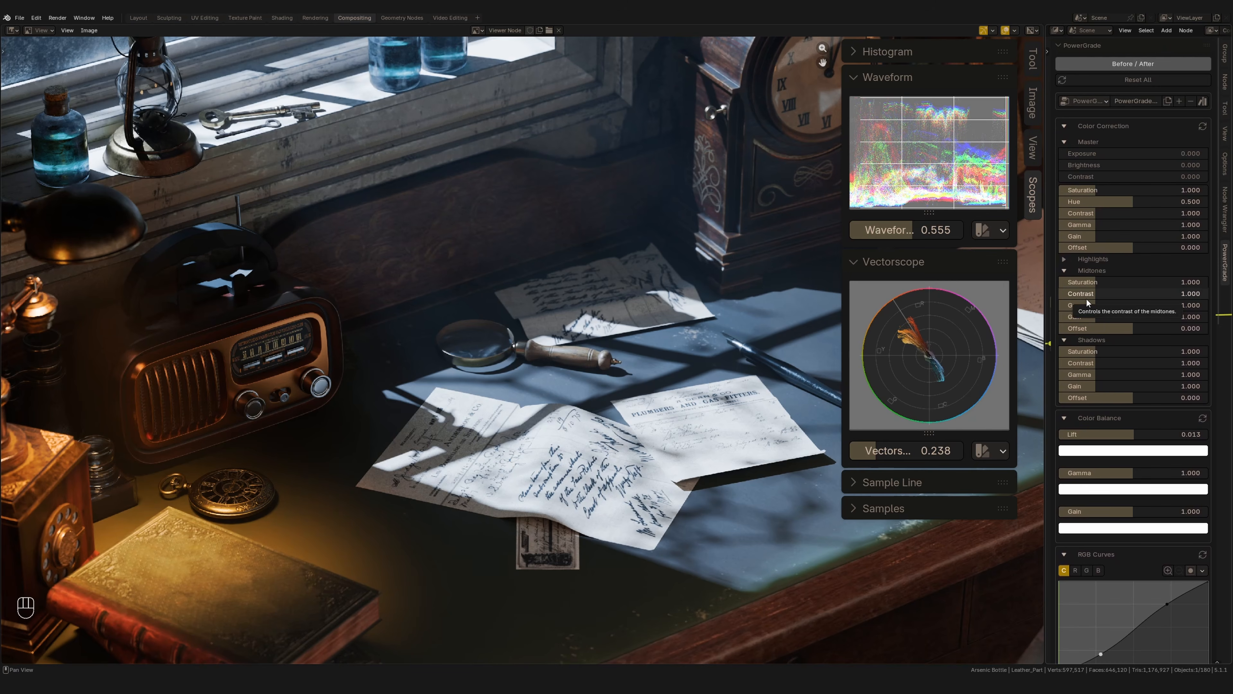
shift+drag(1129, 375, 1160, 361)
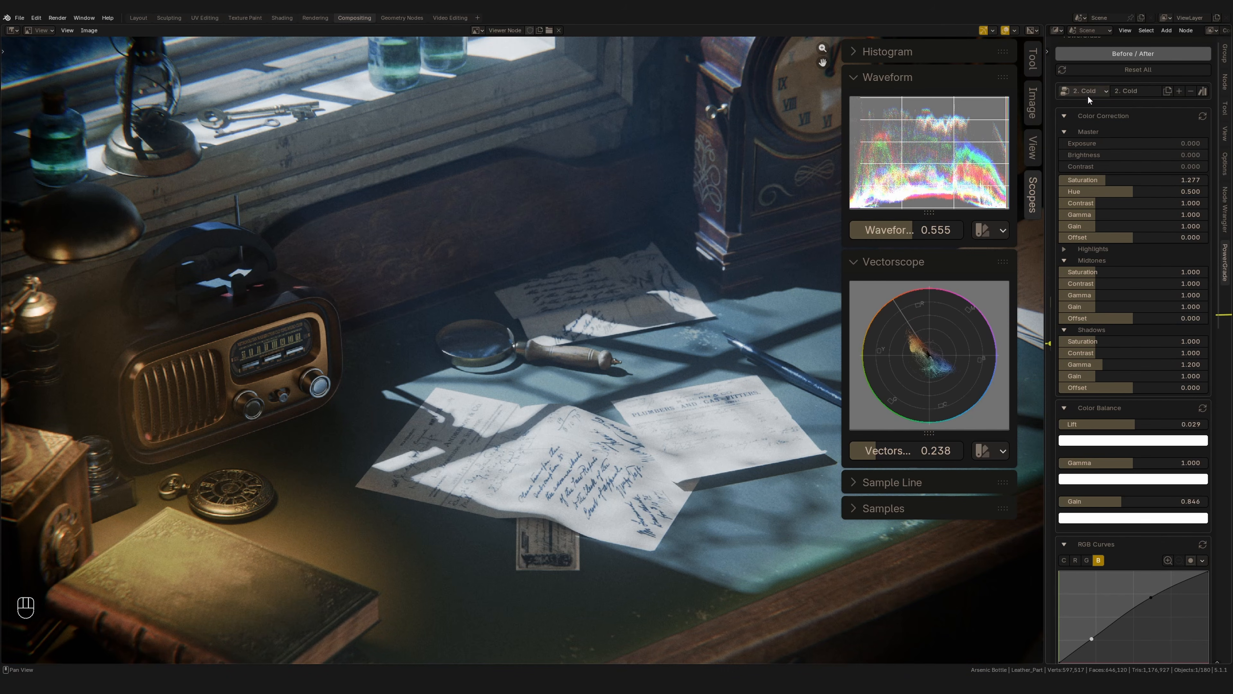
Load the 3. Desaturated grade, try its master saturation at 0, and undo that saturation change.
click(1092, 92)
click(1101, 129)
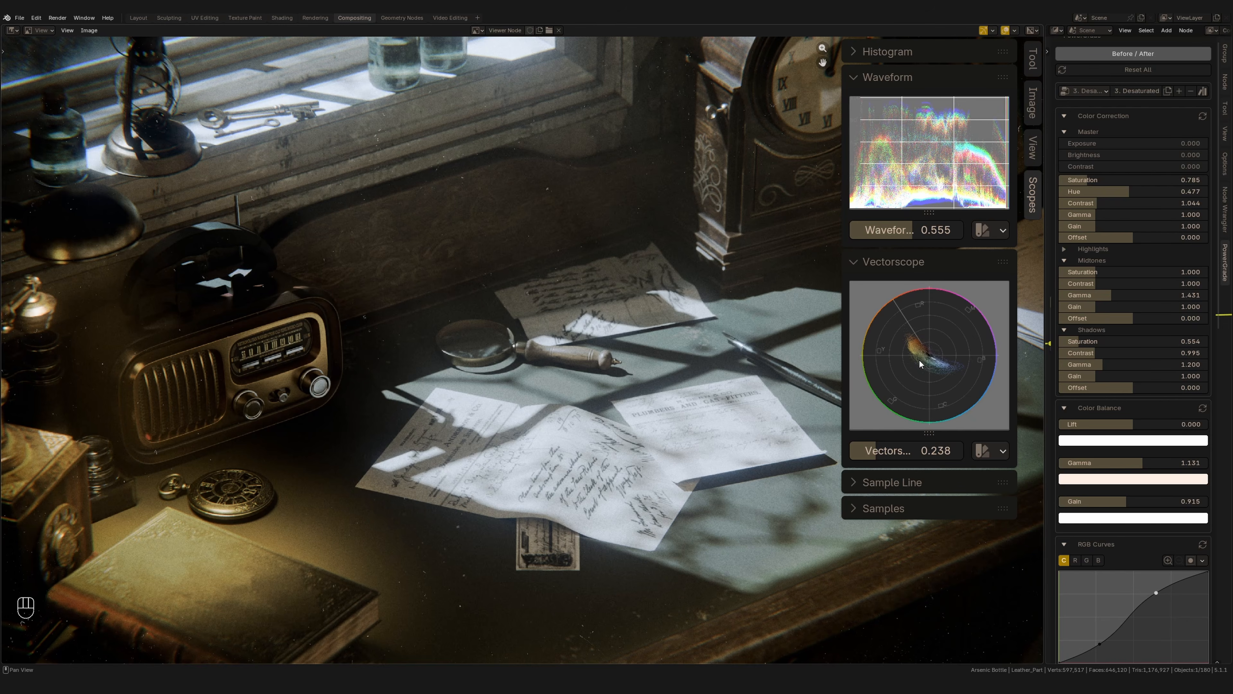
key(BackSpace)
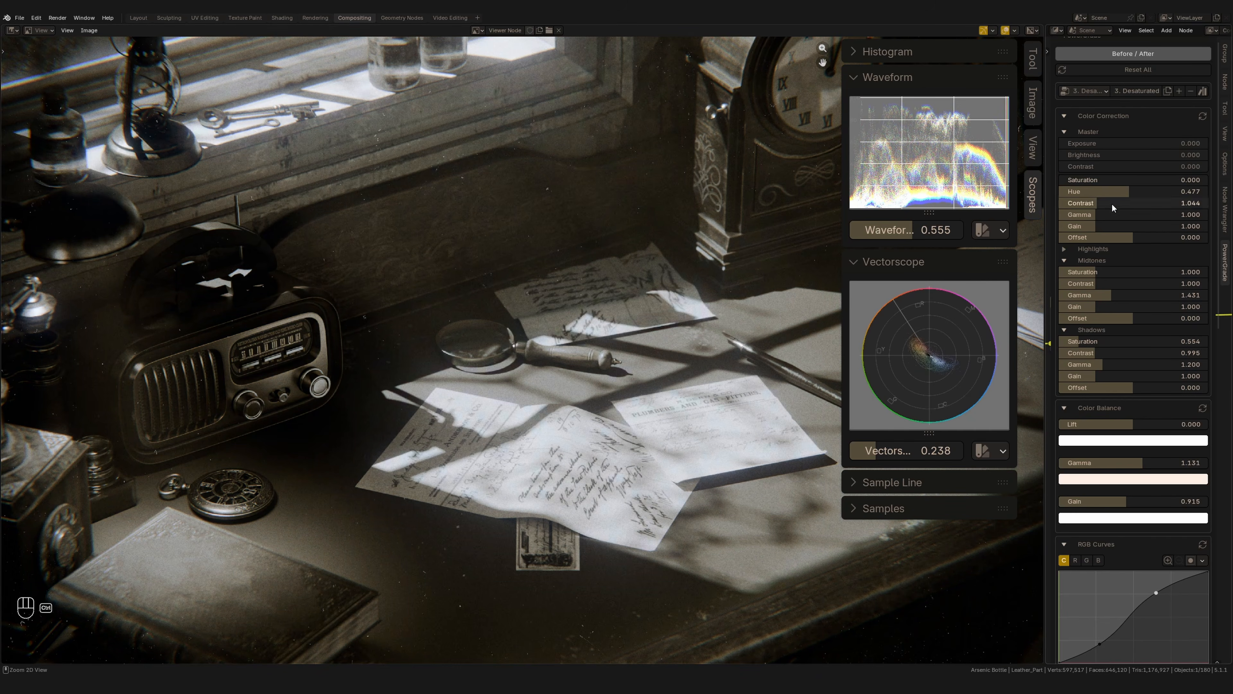
key(ctrl+z)
Preview the 4. Natural grade and switch back to the PowerGrade_Core grade.
click(1090, 92)
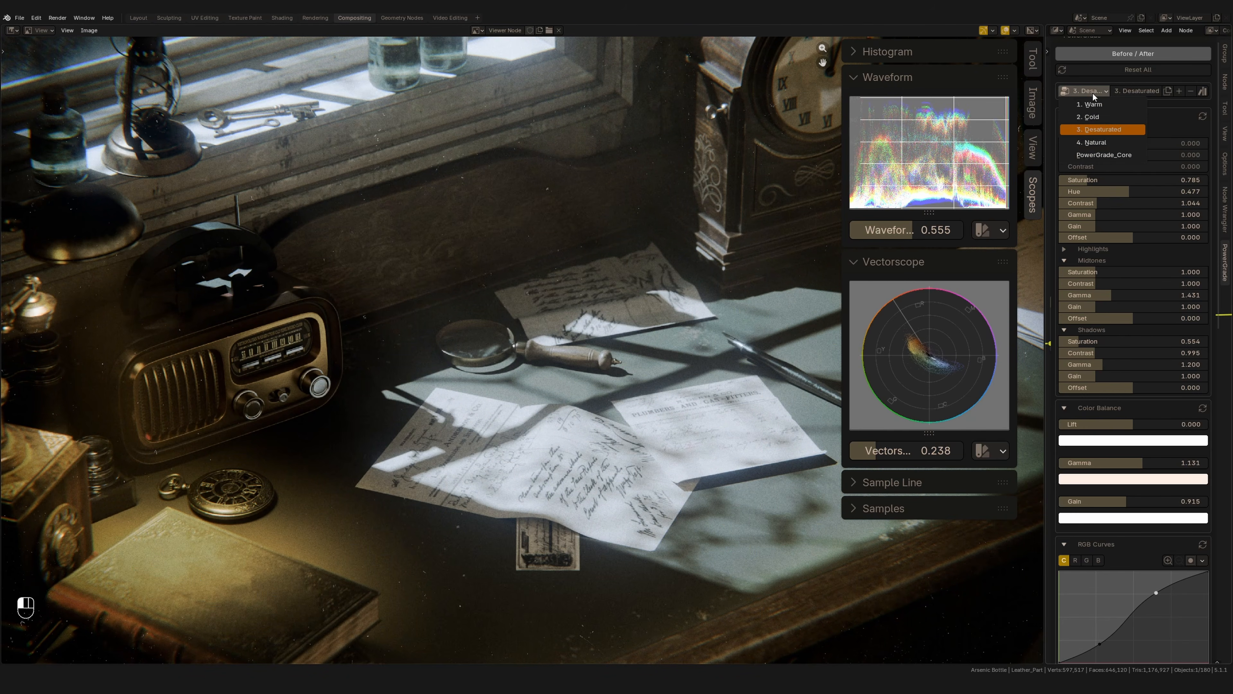
click(1098, 143)
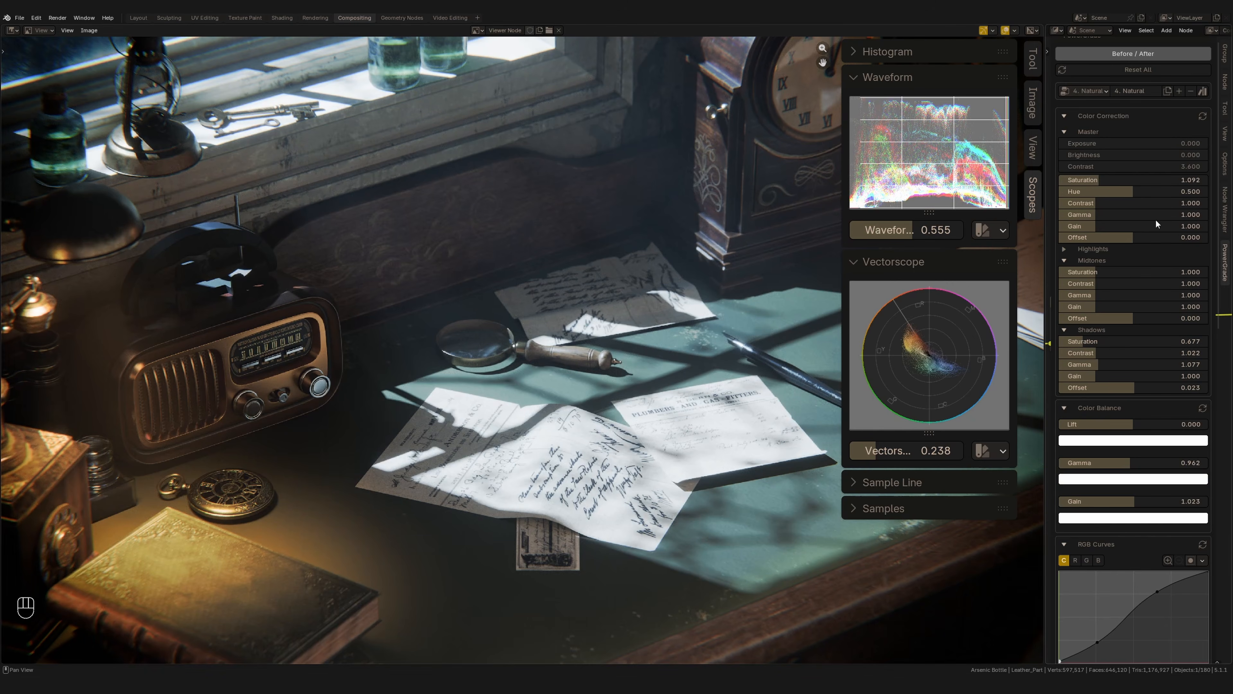
click(1099, 93)
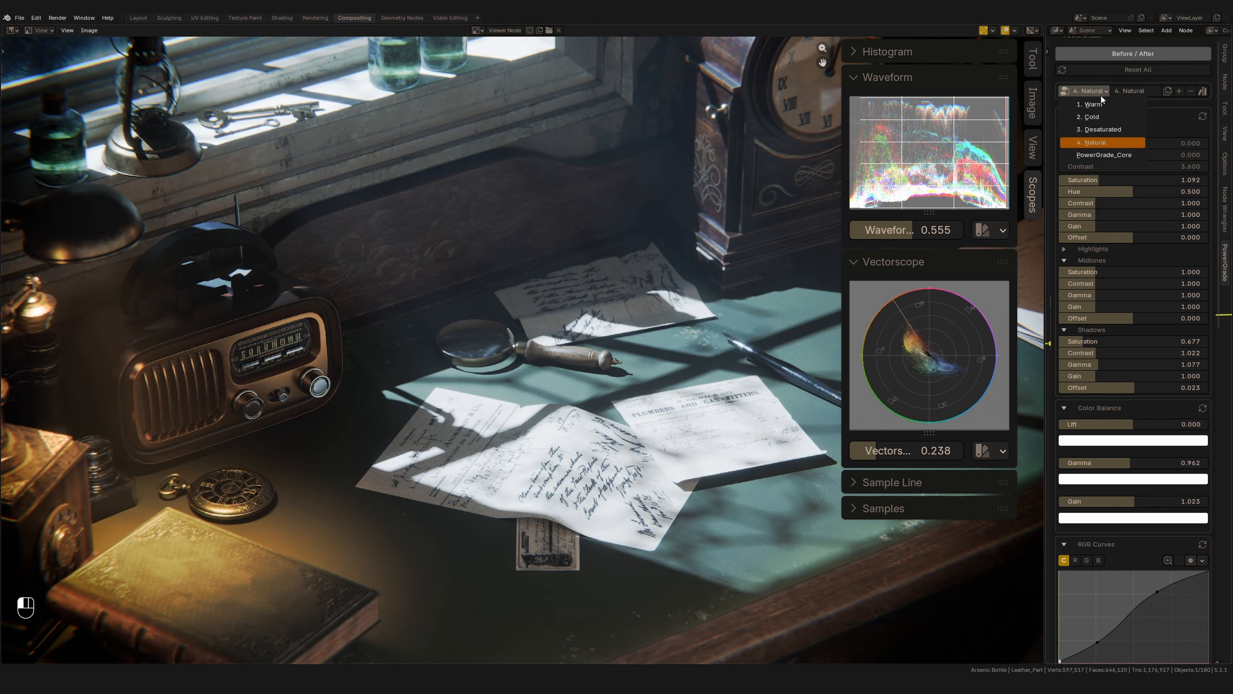
click(1102, 155)
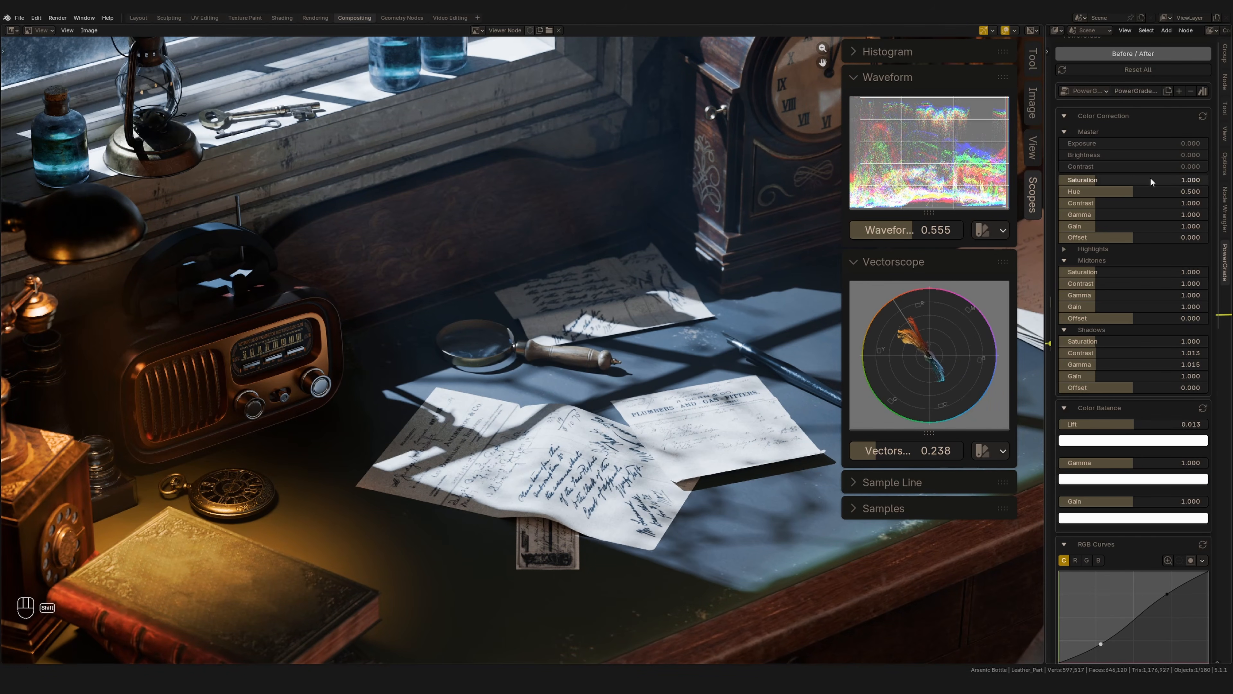
Lower the master saturation of the PowerGrade_Core grade to about 0.915.
shift+drag(1152, 179, 1073, 182)
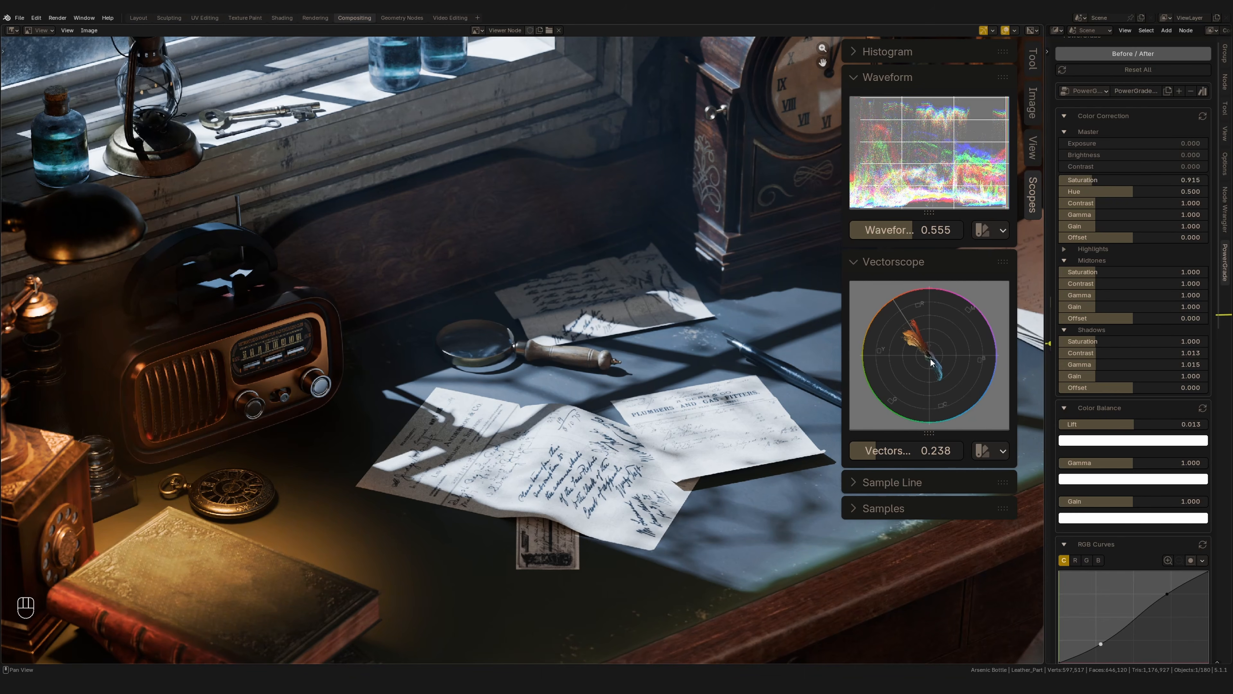
shift+drag(1154, 182, 1103, 196)
In Hue Correct, slightly raise the yellow hue point and set the yellow value point to 0.575.
middle_drag(1112, 353, 1095, 151)
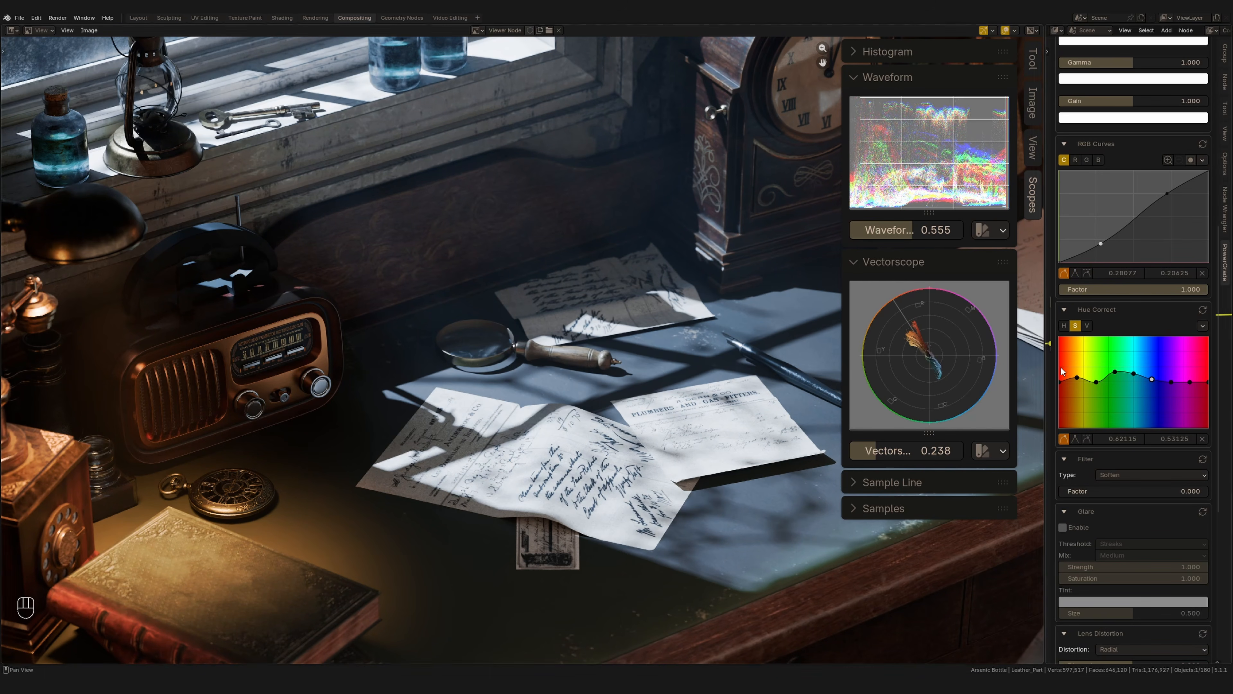
click(1064, 325)
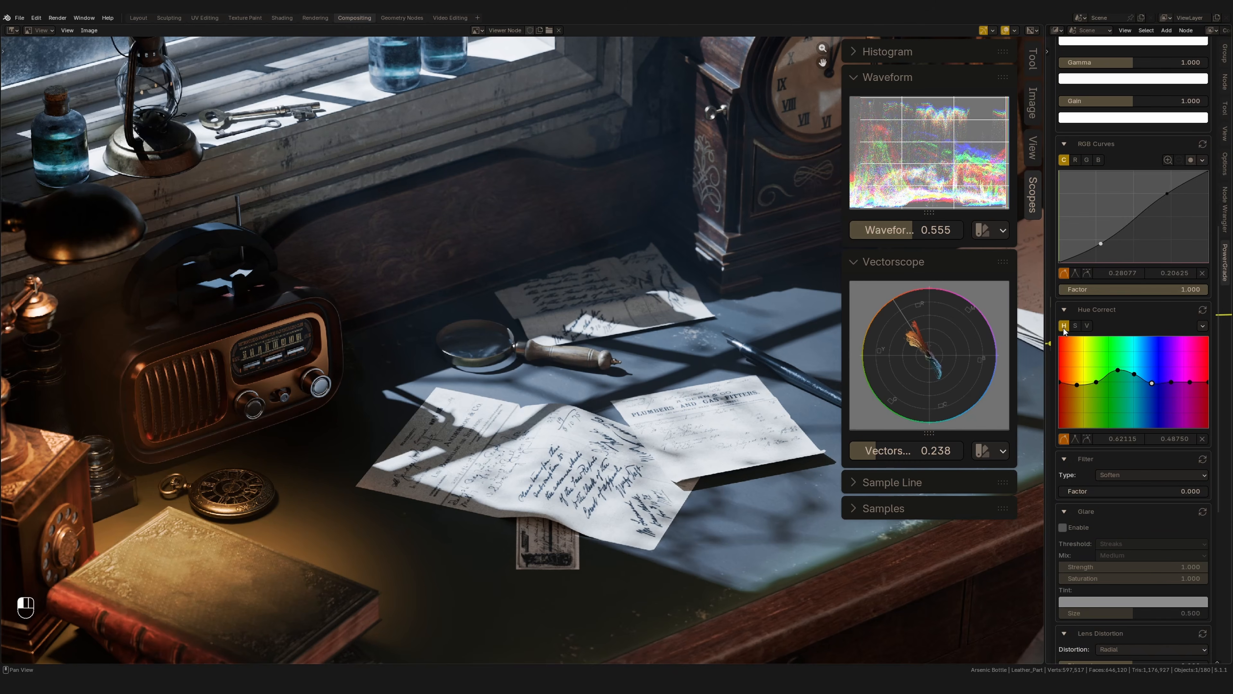
click(1077, 384)
drag(1077, 383, 1076, 380)
click(1089, 328)
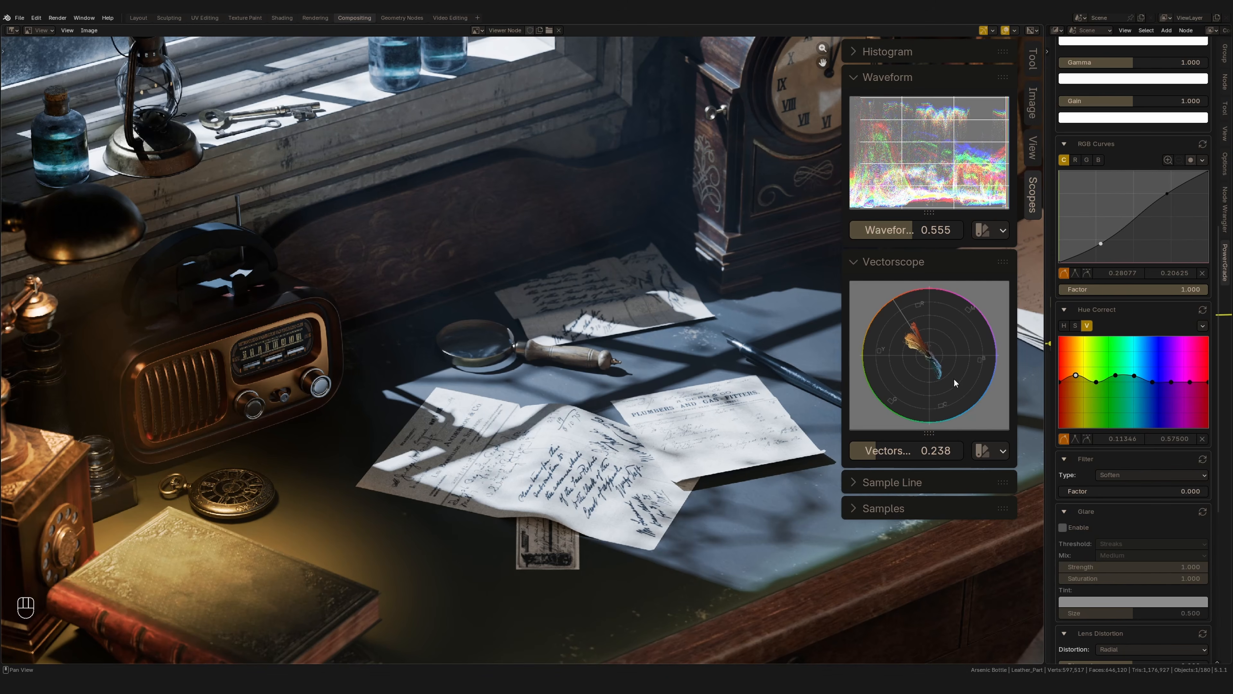
Enable the Glare effect and set its type to Bloom.
scroll(1142, 422, down, 10)
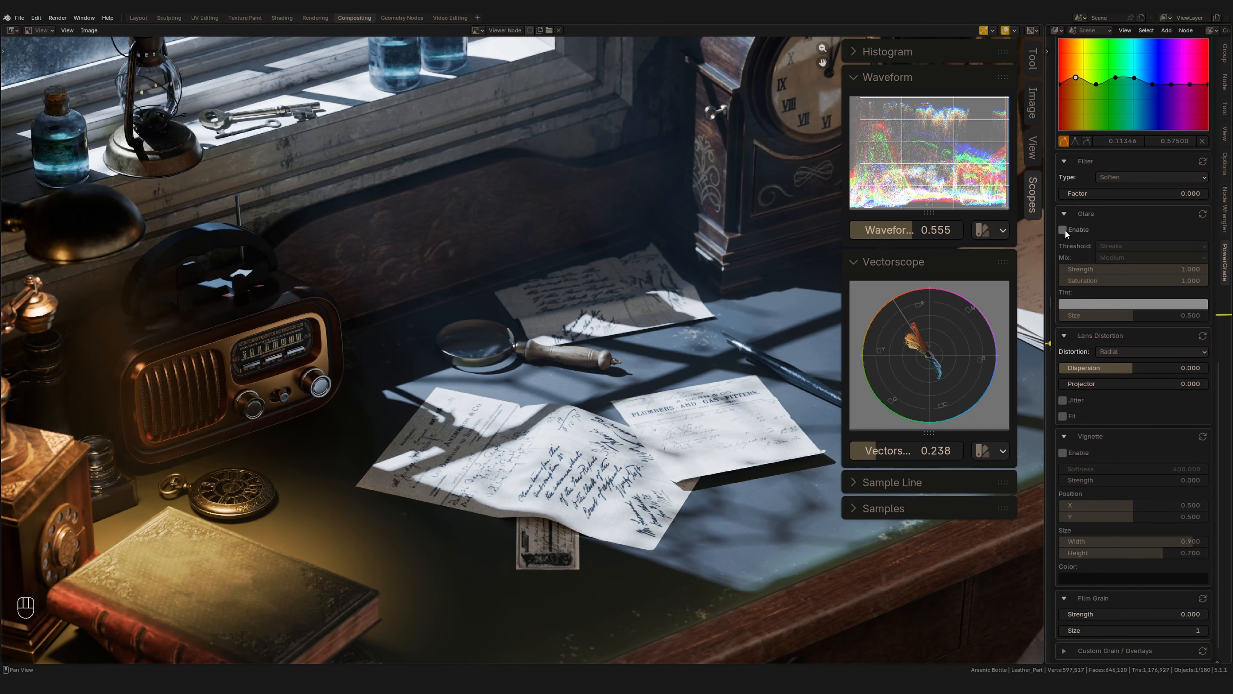
click(1064, 230)
click(1136, 246)
click(1136, 276)
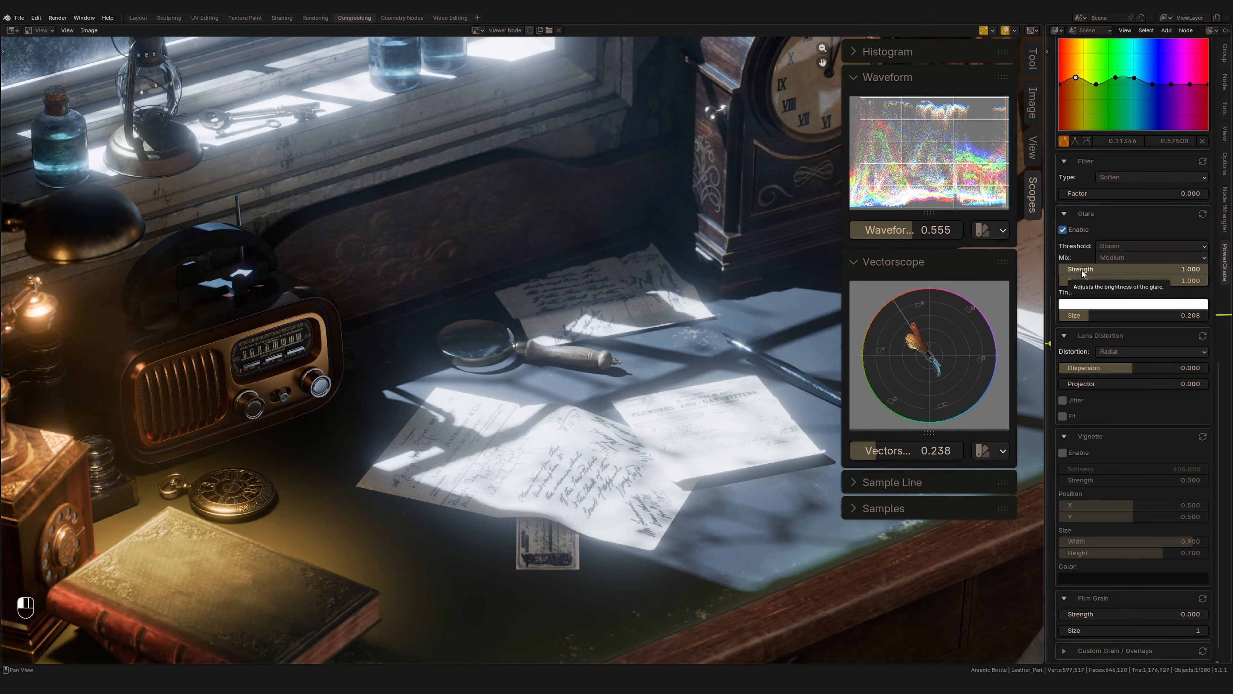
Lower the glare strength to 0.373 and add a slight projector lens distortion.
mouse_move(1082, 270)
mouse_down()
mouse_move(1123, 270)
mouse_move(1066, 267)
mouse_up()
scroll(1083, 321, down, 1)
drag(1095, 367, 1096, 366)
scroll(1088, 388, down, 1)
Enable the vignette, raise its strength, and add some film grain.
click(1063, 433)
drag(1079, 460, 1118, 278)
drag(1096, 593, 1149, 601)
Raise the black point of the combined RGB curve to 0.0125.
scroll(1093, 282, up, 15)
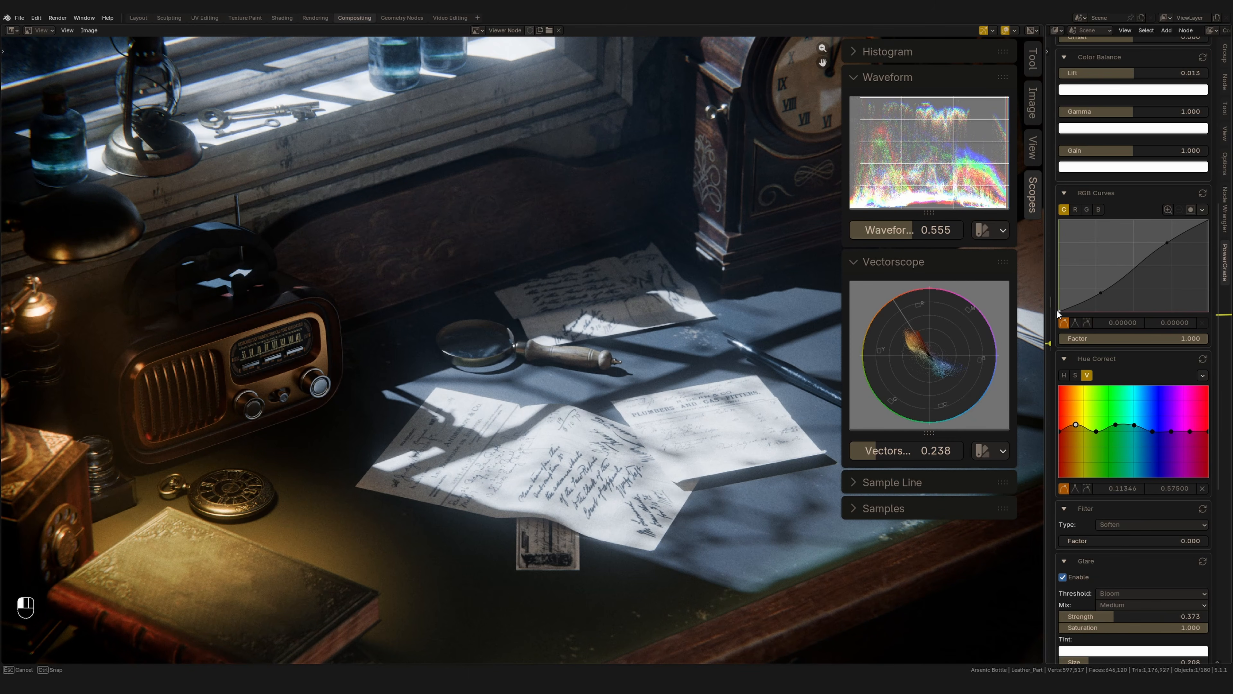
drag(1057, 311, 1058, 310)
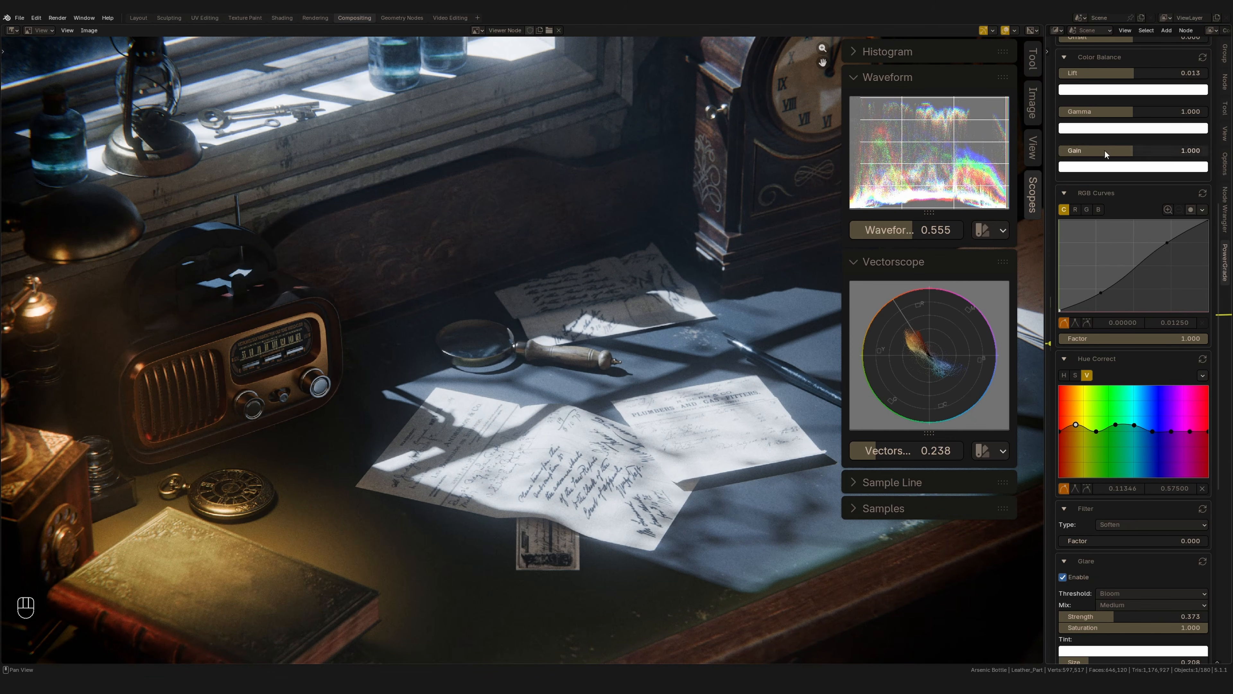
Preview the 1. Warm, 2. Cold, 3. Desaturated and 4. Natural grades against PowerGrade_Core, ending on PowerGrade_Core.
scroll(1093, 246, up, 15)
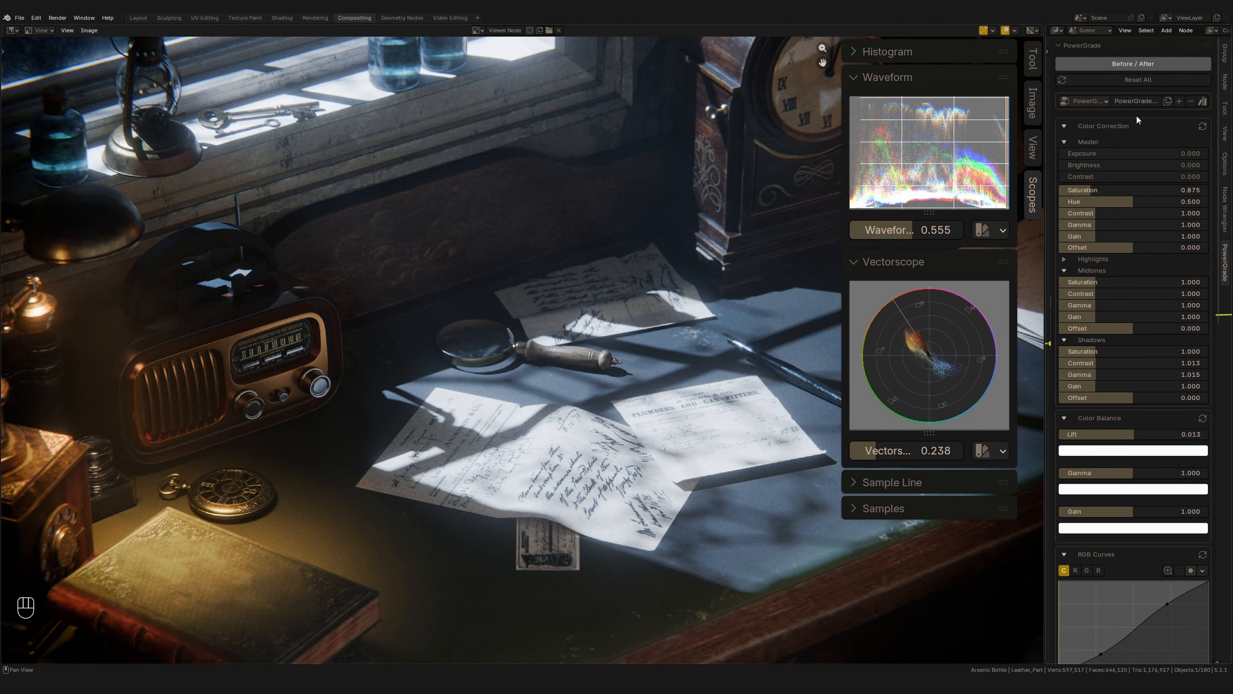
click(1100, 101)
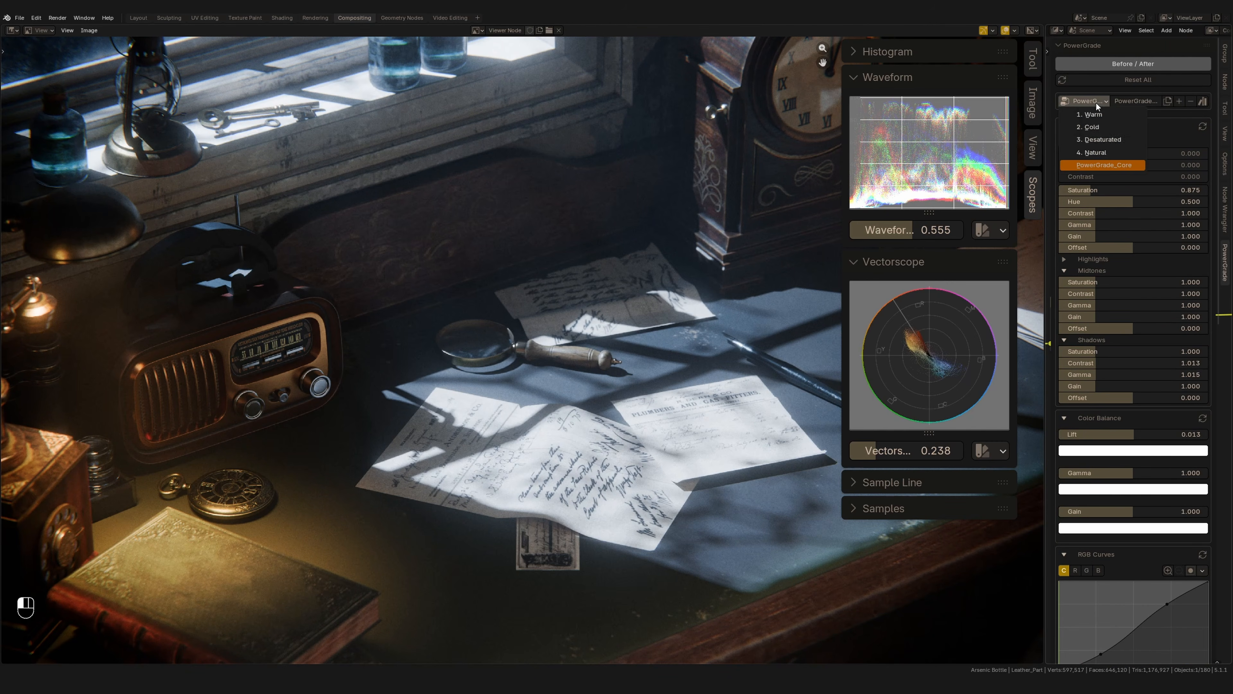
click(1094, 116)
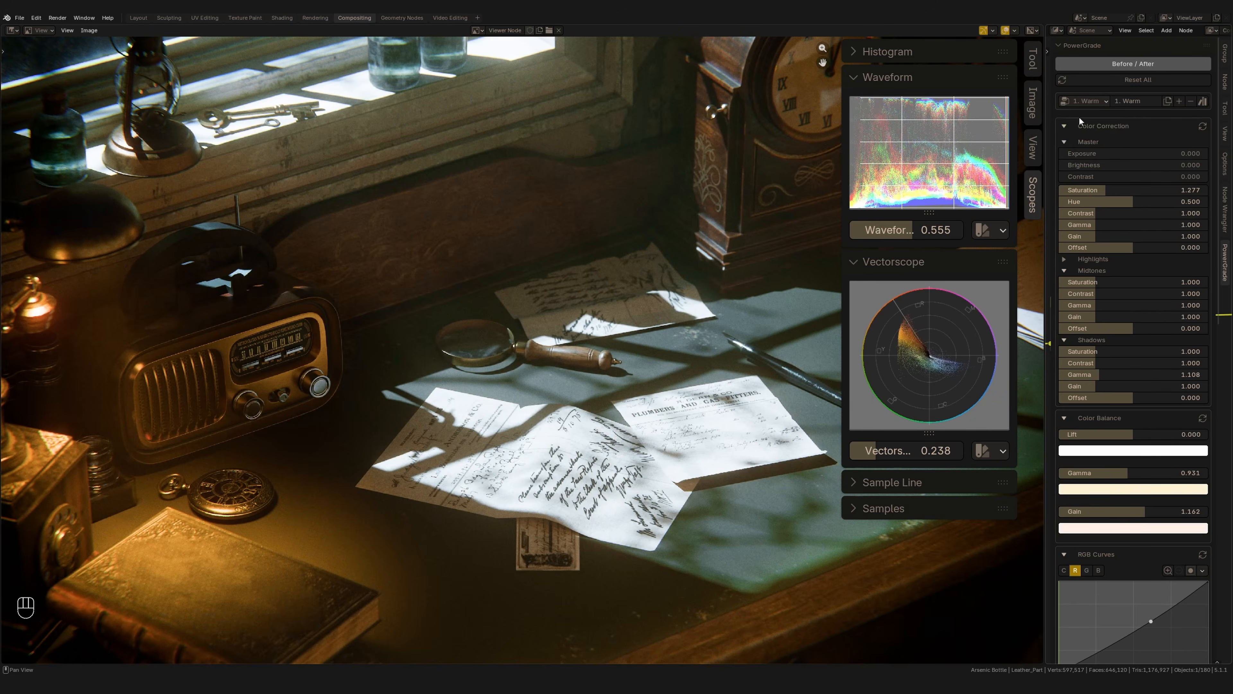
click(1093, 100)
click(1094, 127)
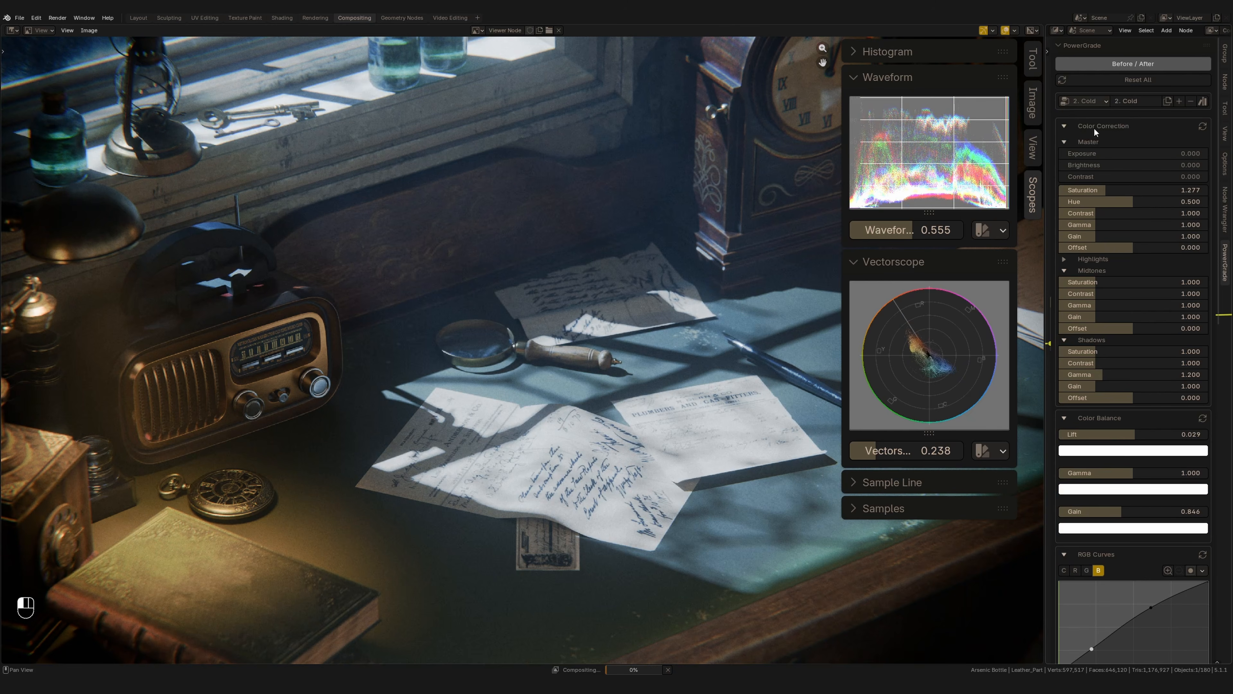
click(1098, 101)
click(1102, 122)
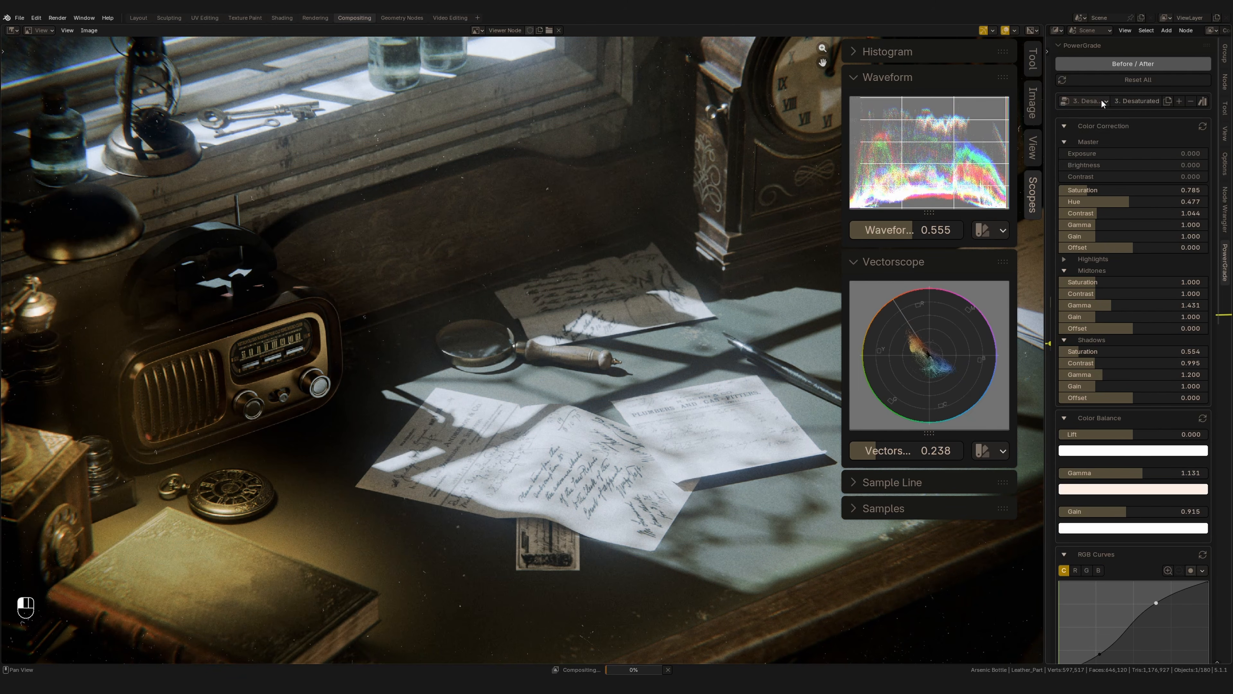
click(1102, 99)
click(1103, 152)
click(1102, 99)
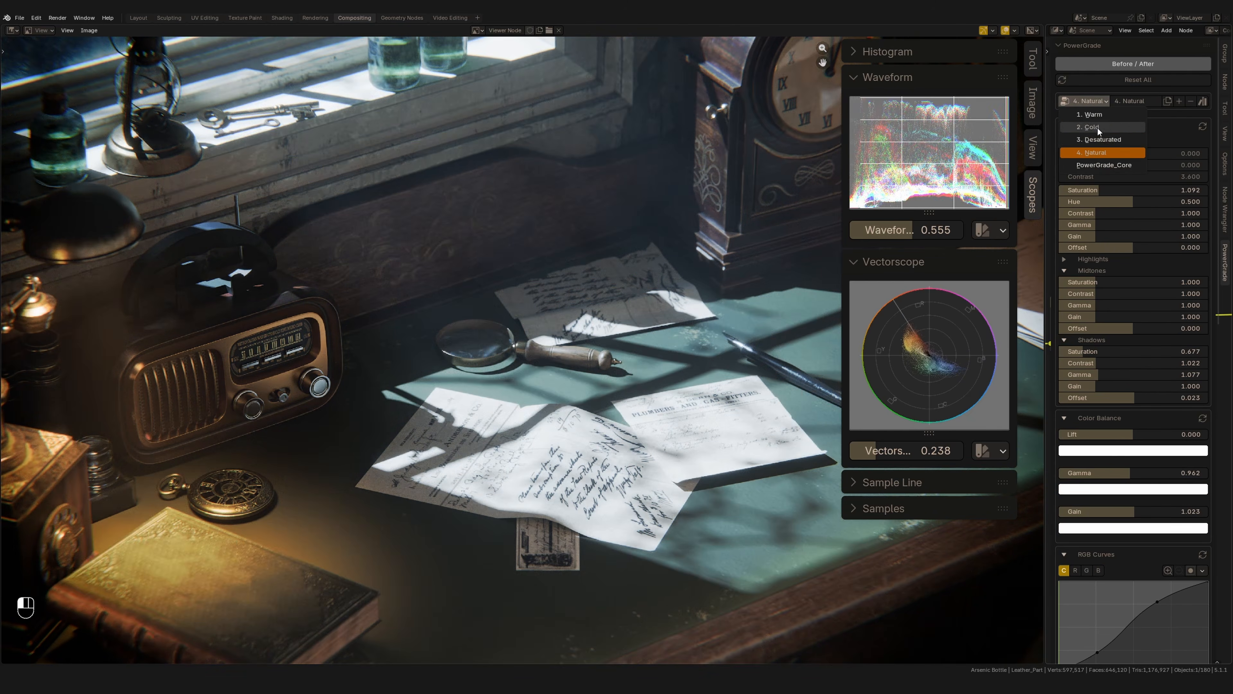
click(1098, 165)
click(1100, 100)
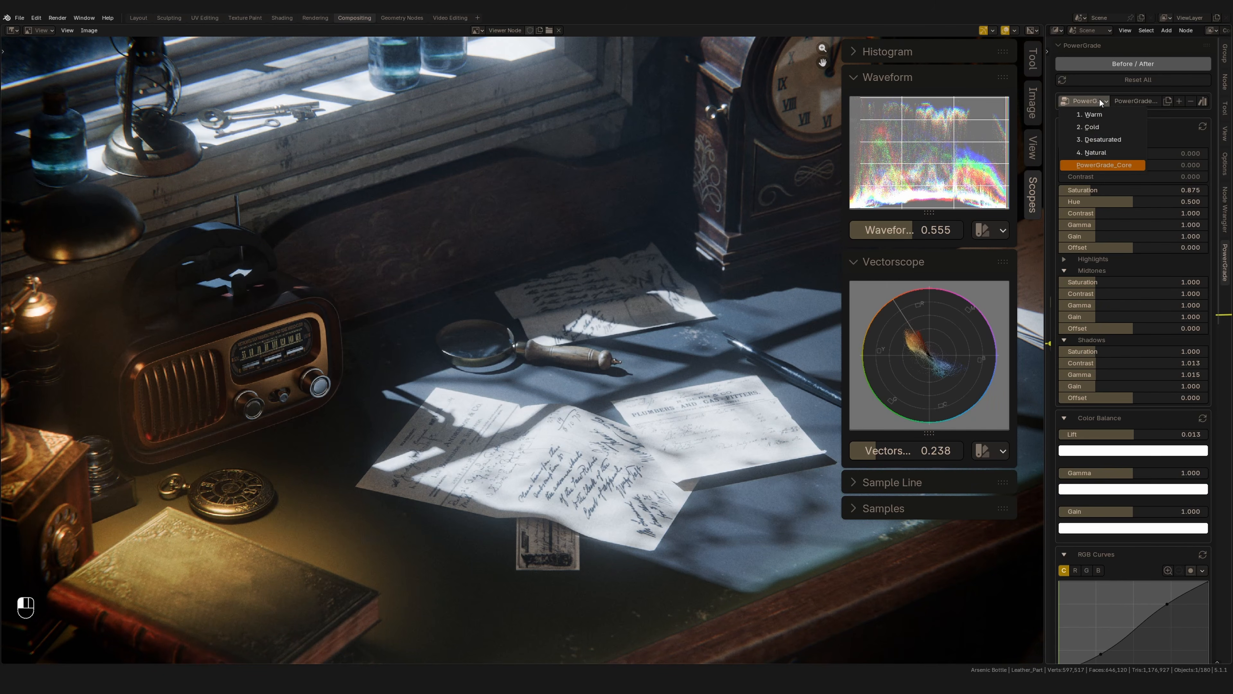
key(Return)
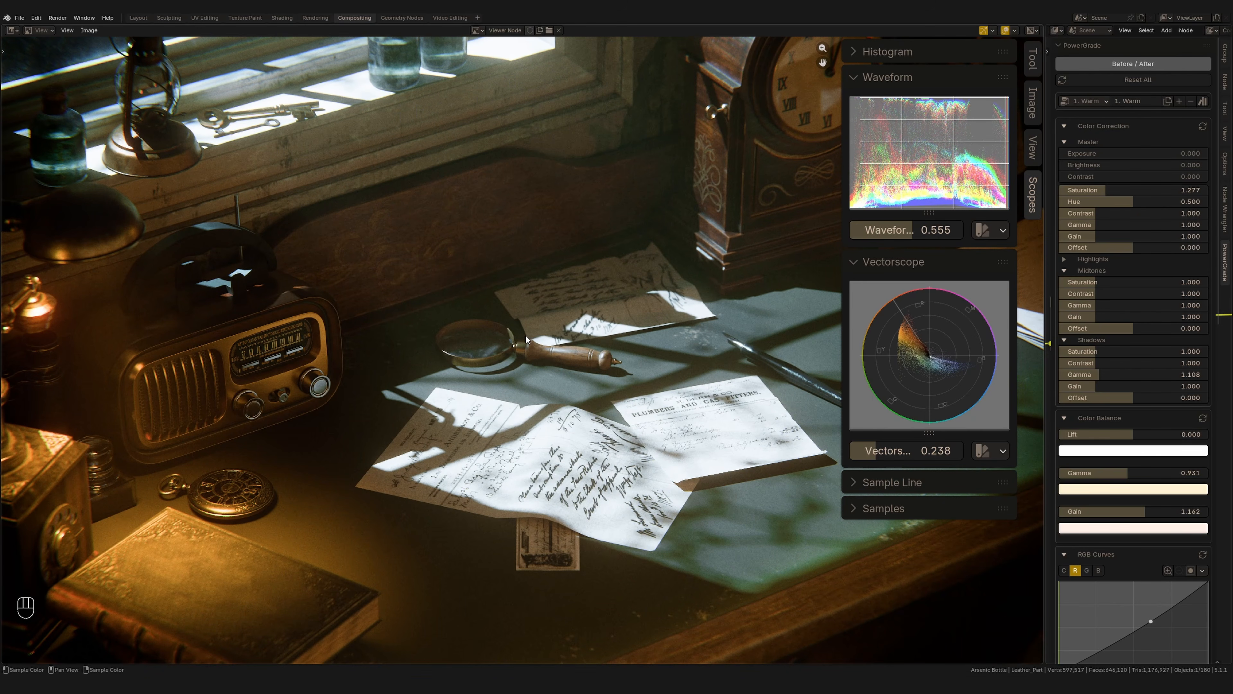
click(1102, 102)
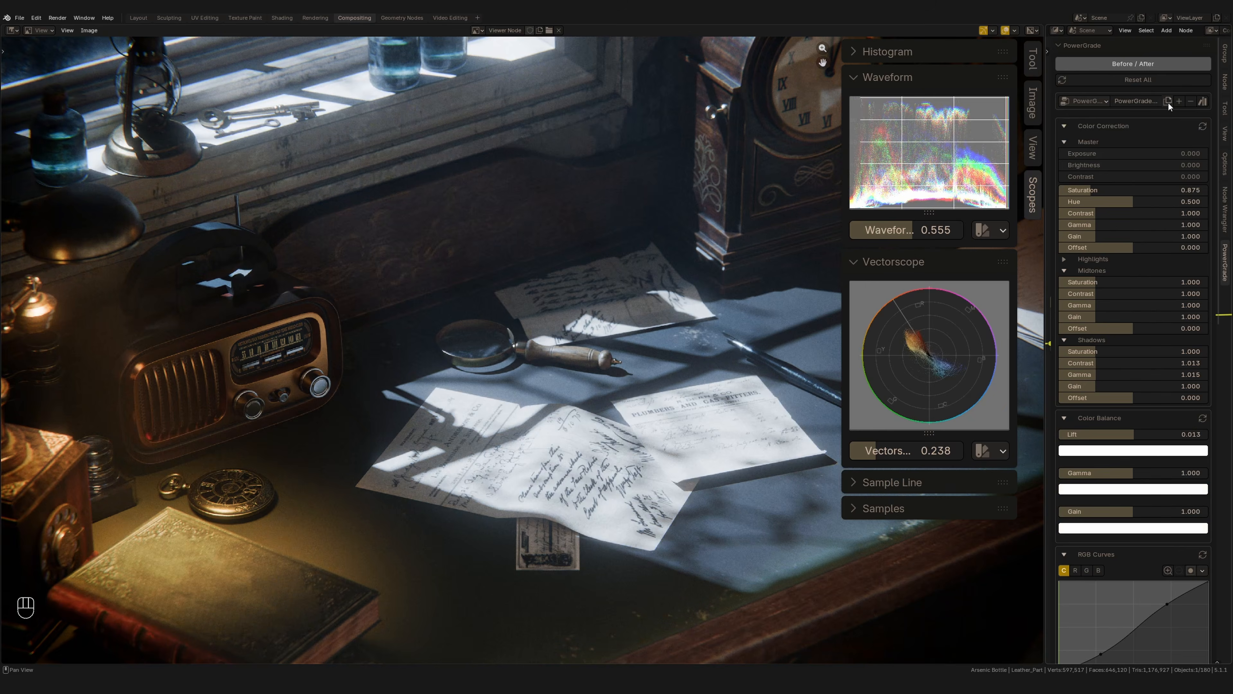
Duplicate the PowerGrade_Core grade and set the copy's color balance lift to 0.060.
click(1168, 101)
double_click(1139, 101)
click(1141, 136)
scroll(1142, 181, down, 7)
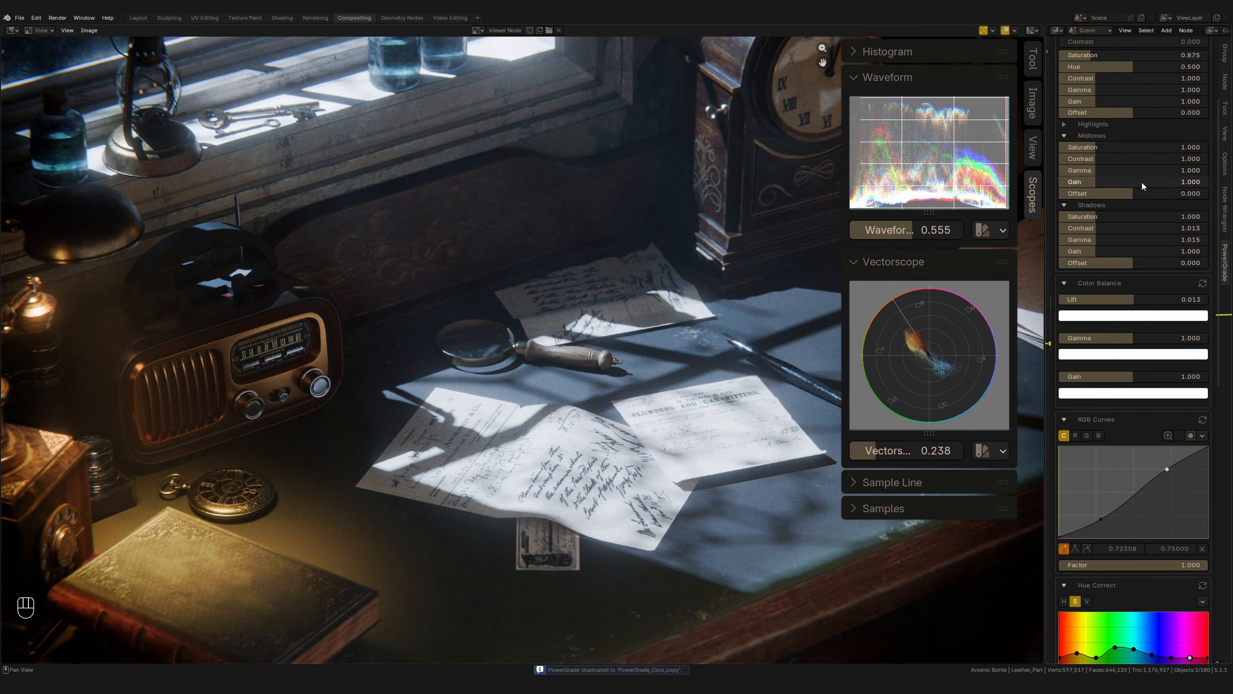
drag(1139, 304, 1157, 298)
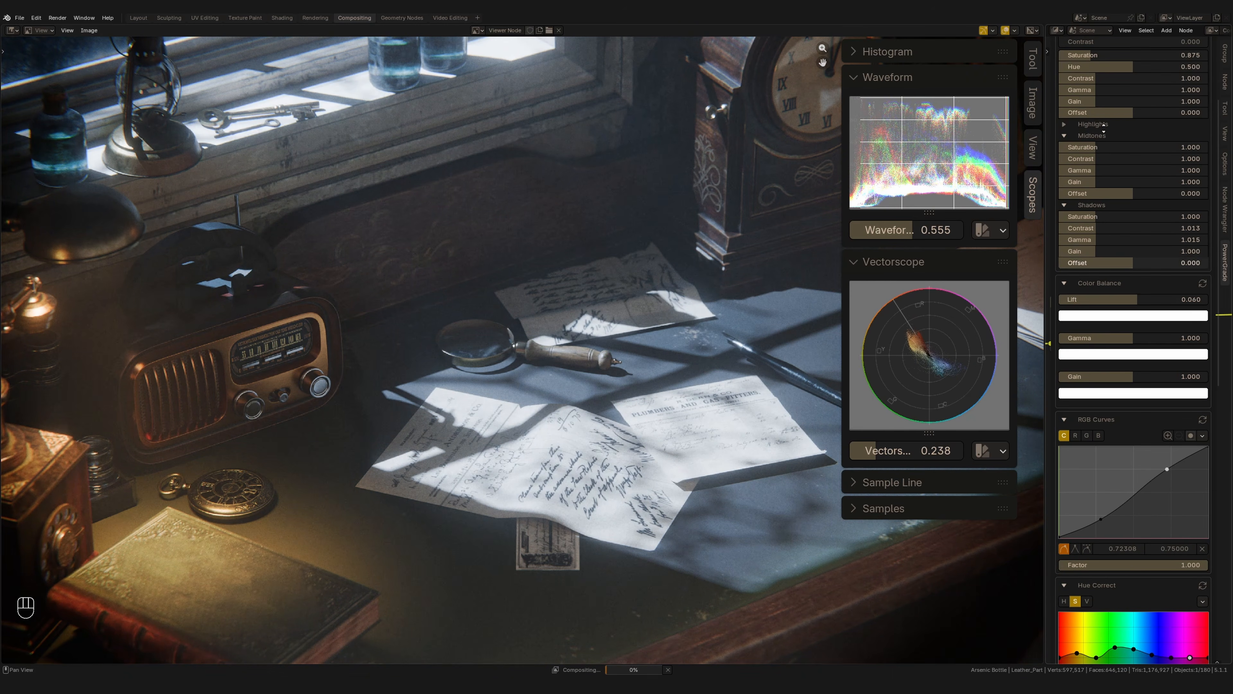
Compare the duplicated grade with the original PowerGrade_Core by switching between them.
scroll(1116, 138, up, 7)
click(1103, 99)
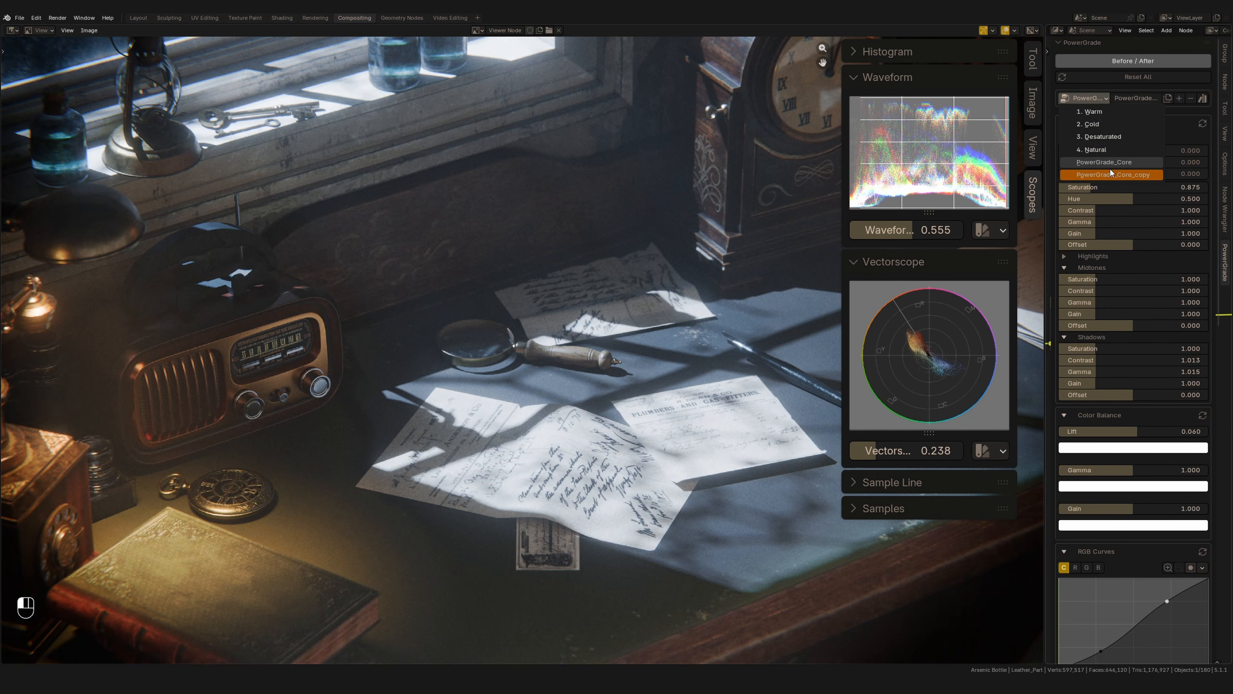
click(1108, 168)
click(1104, 103)
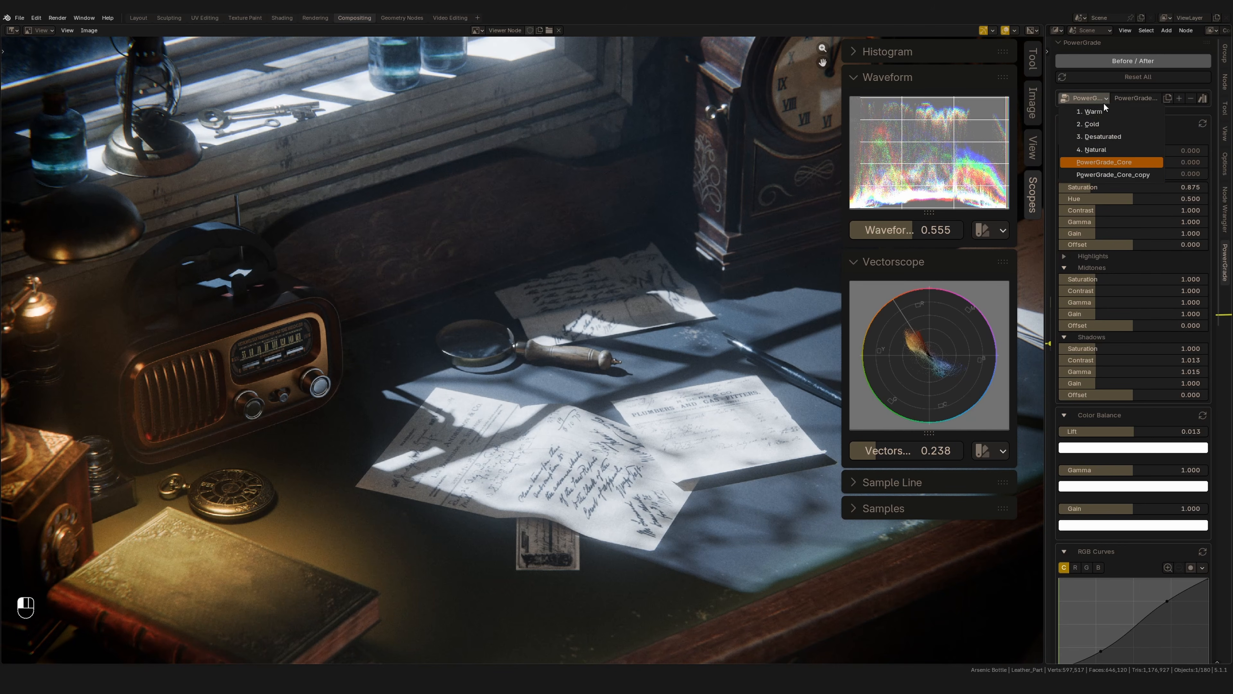
click(1113, 175)
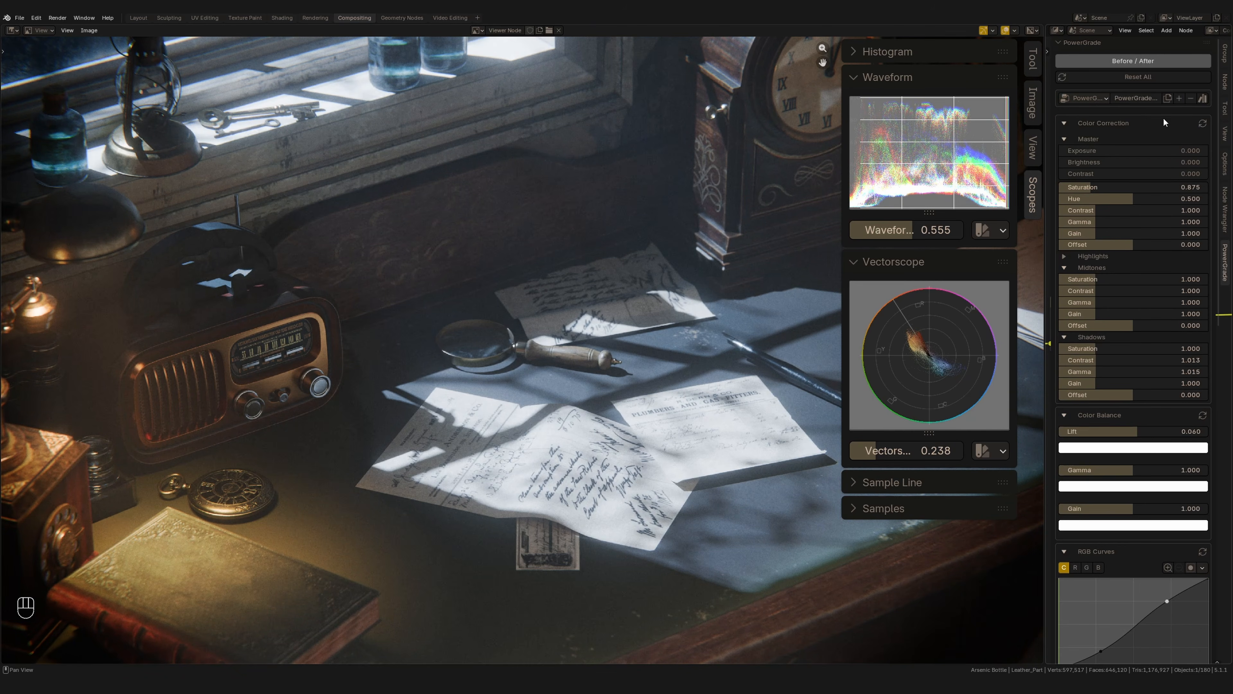
Delete the PowerGrade_Core_copy grade and return to PowerGrade_Core.
click(1190, 98)
click(1097, 99)
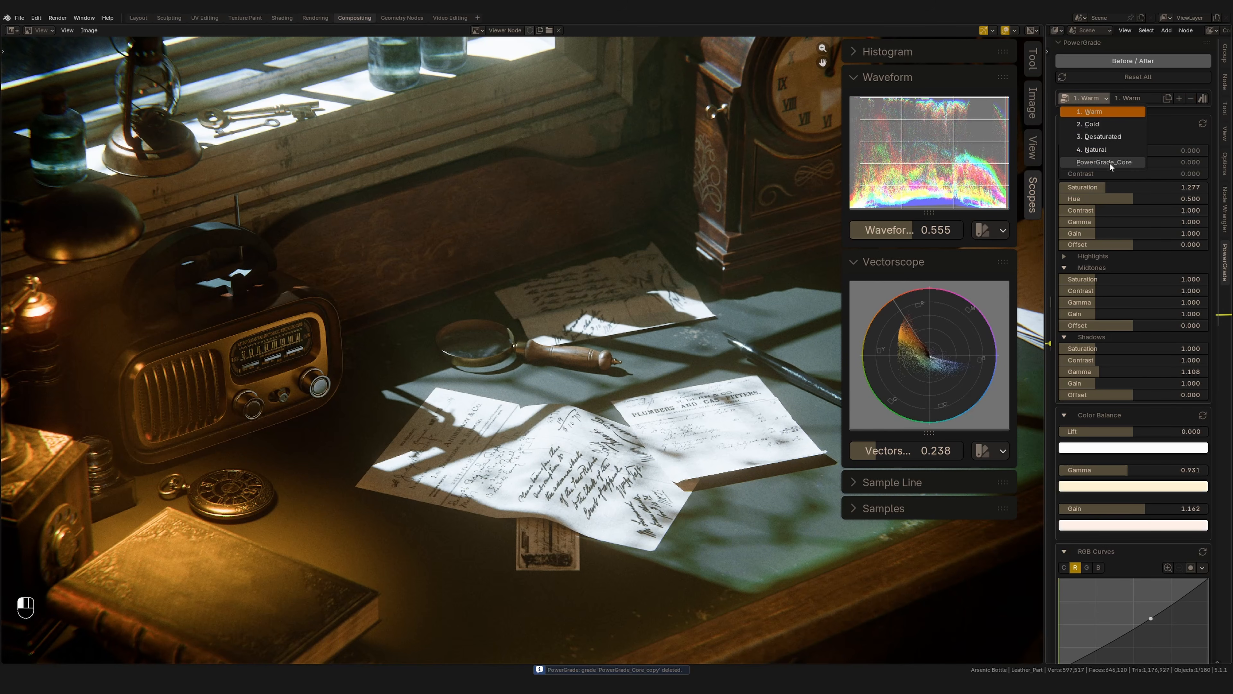
click(1105, 162)
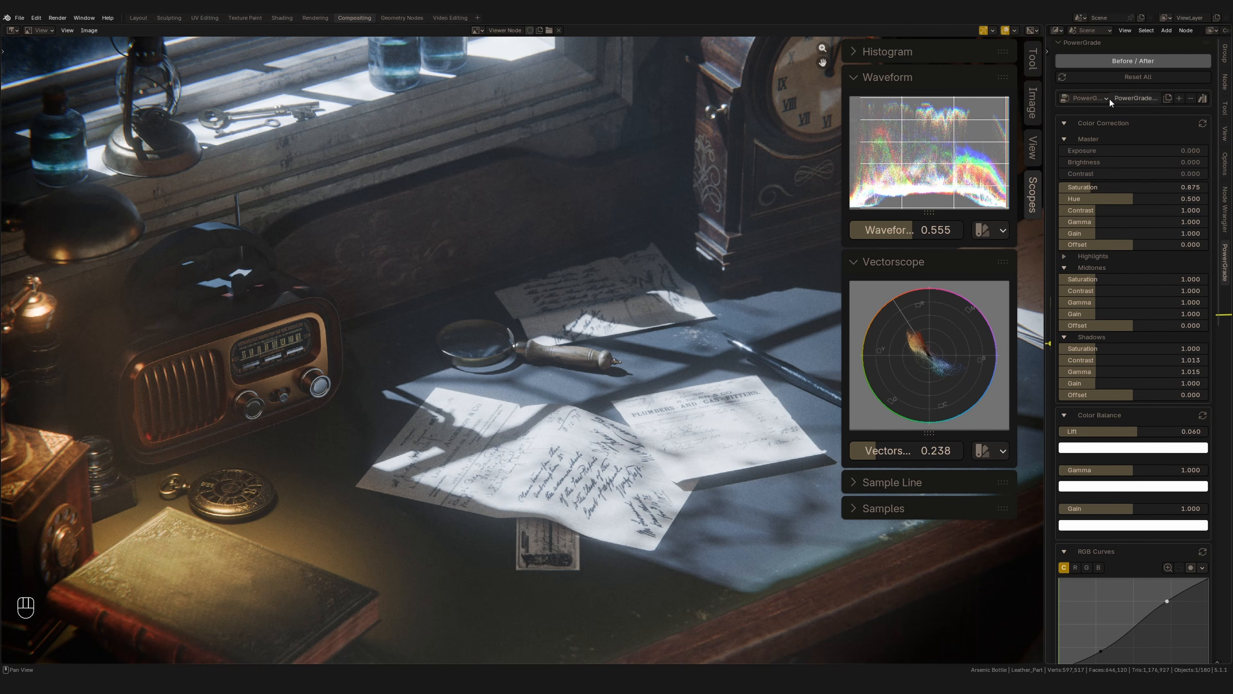
click(1190, 99)
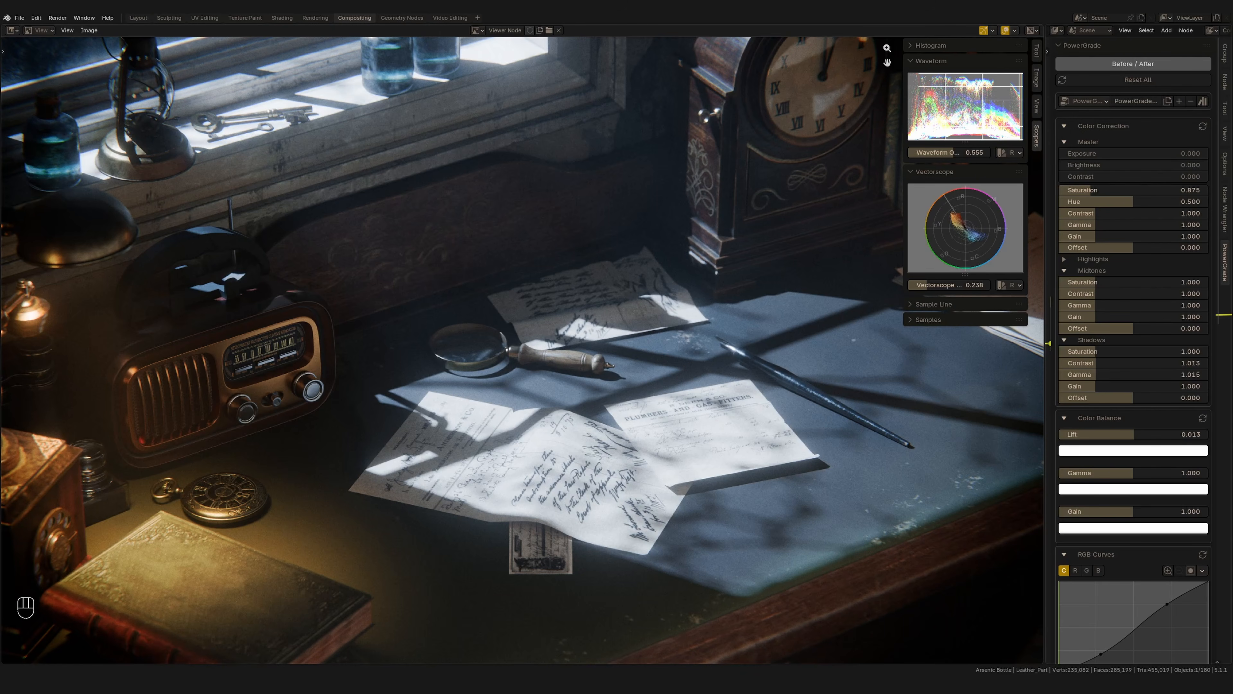
Add a new grade with default settings alongside PowerGrade_Core.
click(1099, 99)
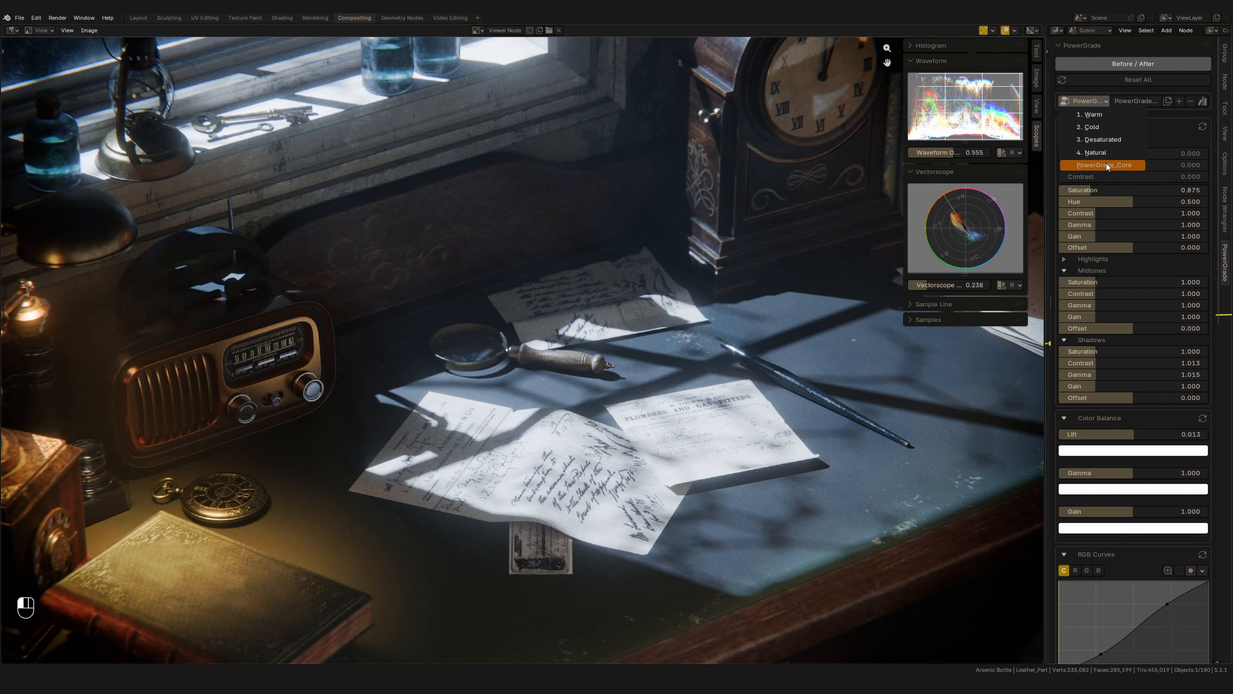
click(1107, 165)
click(1180, 100)
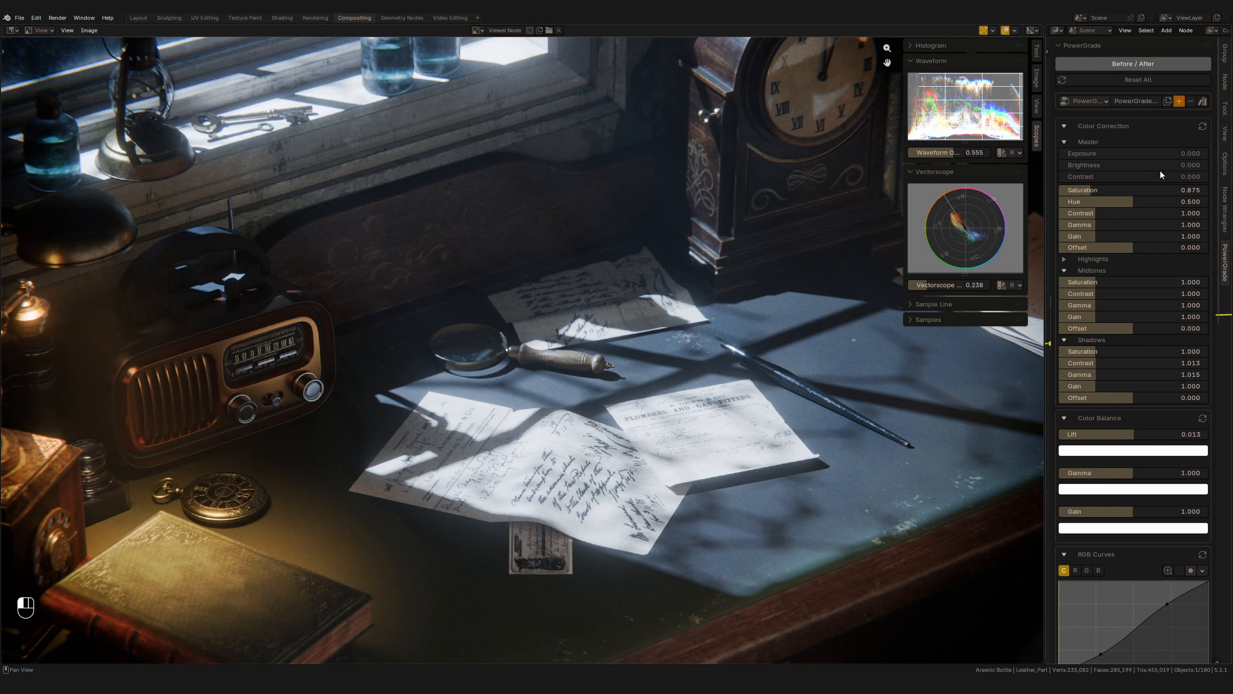
Raise the midpoint of the new grade's green RGB curve to 0.55.
scroll(1141, 427, down, 5)
click(1086, 451)
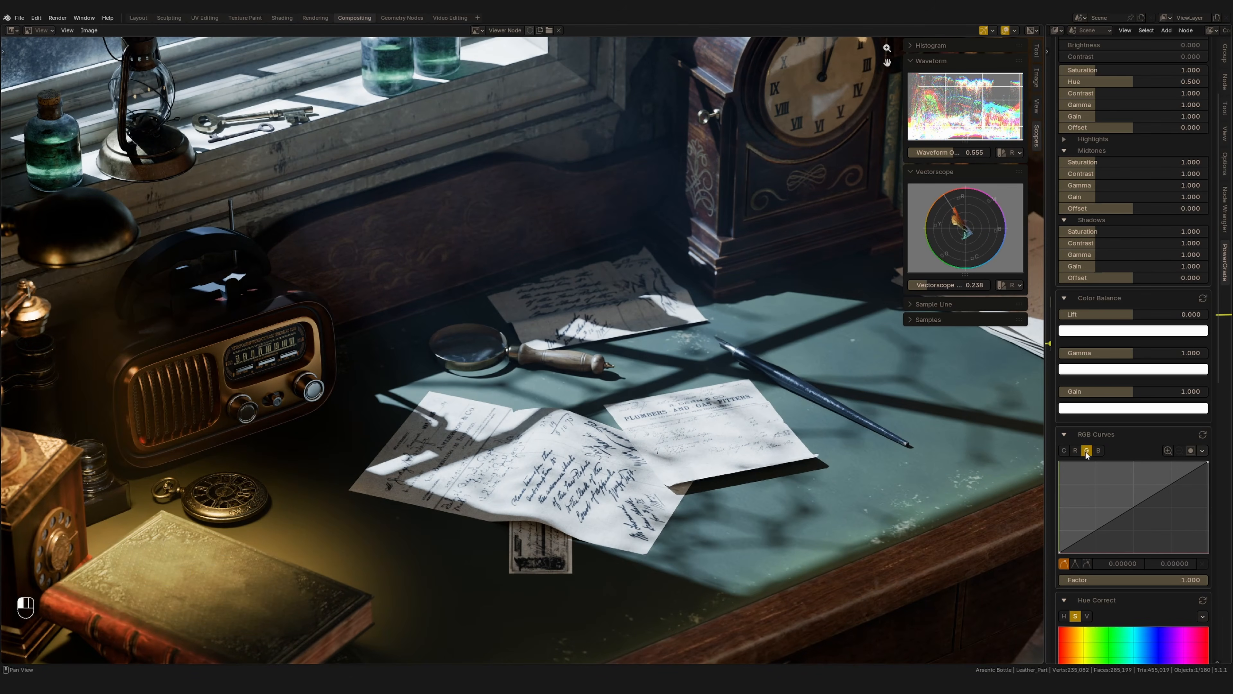
drag(1132, 508, 1132, 502)
In Hue Correct, set the green hue point to 0.6125 and the yellow saturation point to 0.575.
scroll(1129, 509, down, 5)
drag(1079, 549, 1117, 529)
click(1087, 482)
click(1075, 483)
click(1086, 483)
click(1064, 482)
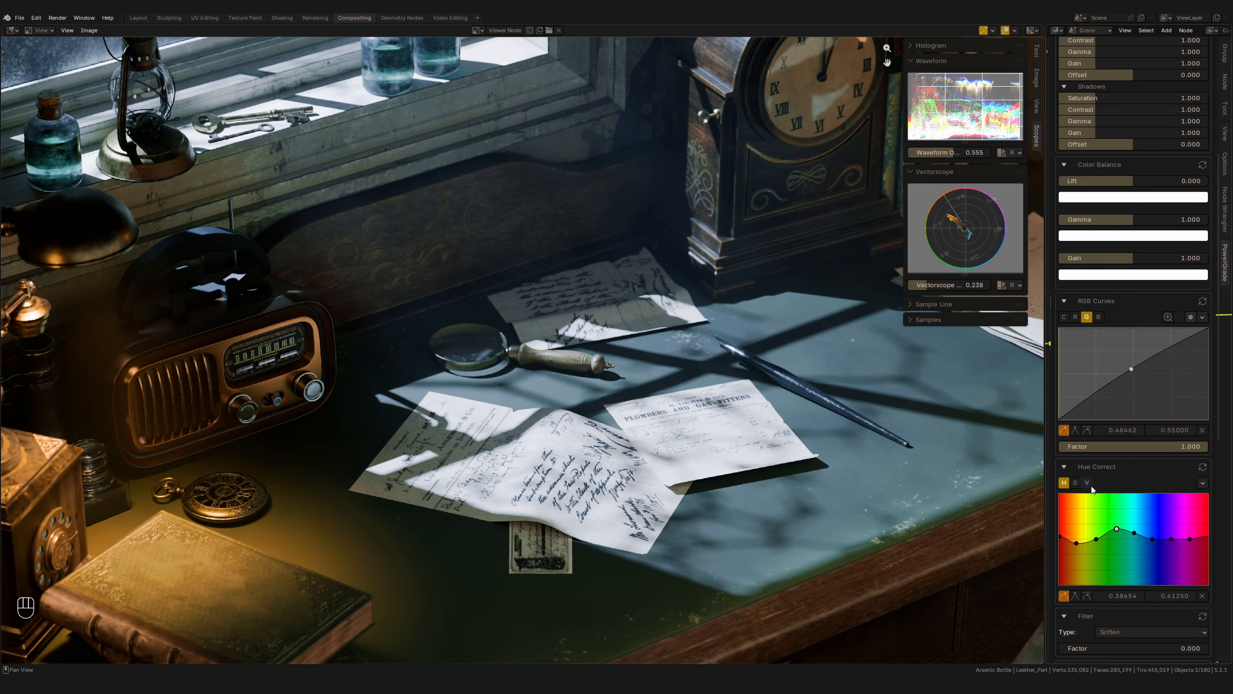
click(1075, 482)
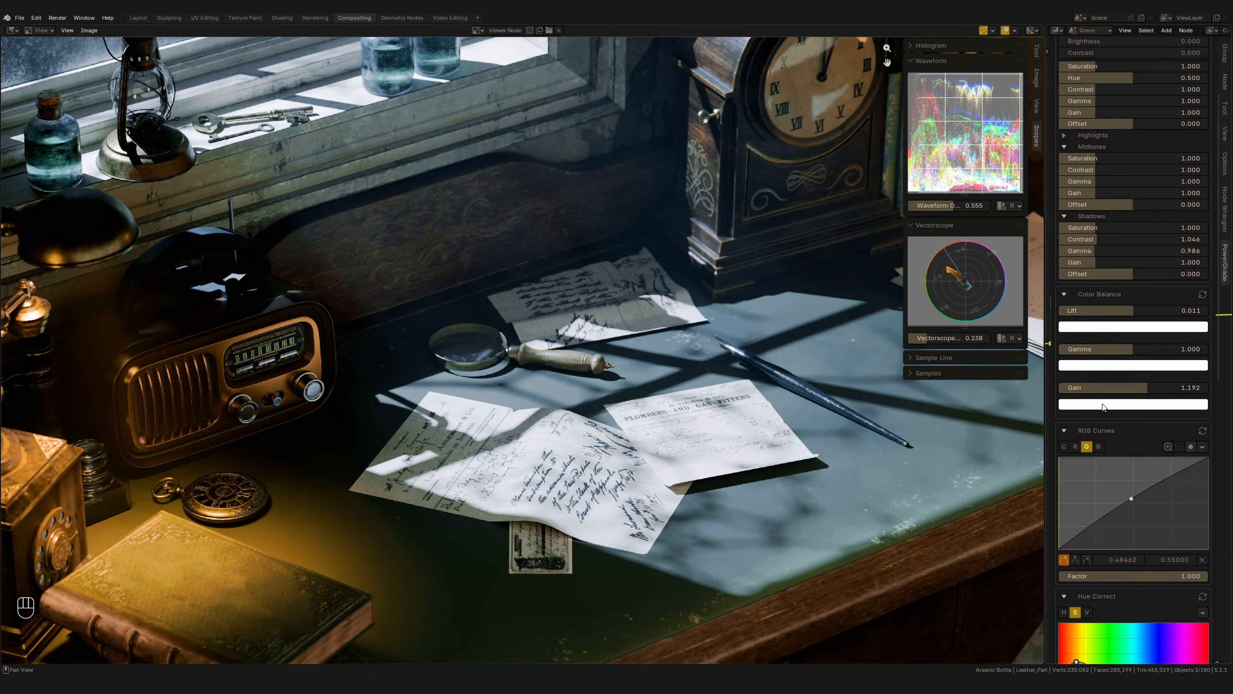
Set the filter type to Diamond Sharpen with a factor of 0.304.
scroll(1108, 448, down, 17)
click(1122, 358)
click(1122, 396)
drag(1113, 374, 1119, 374)
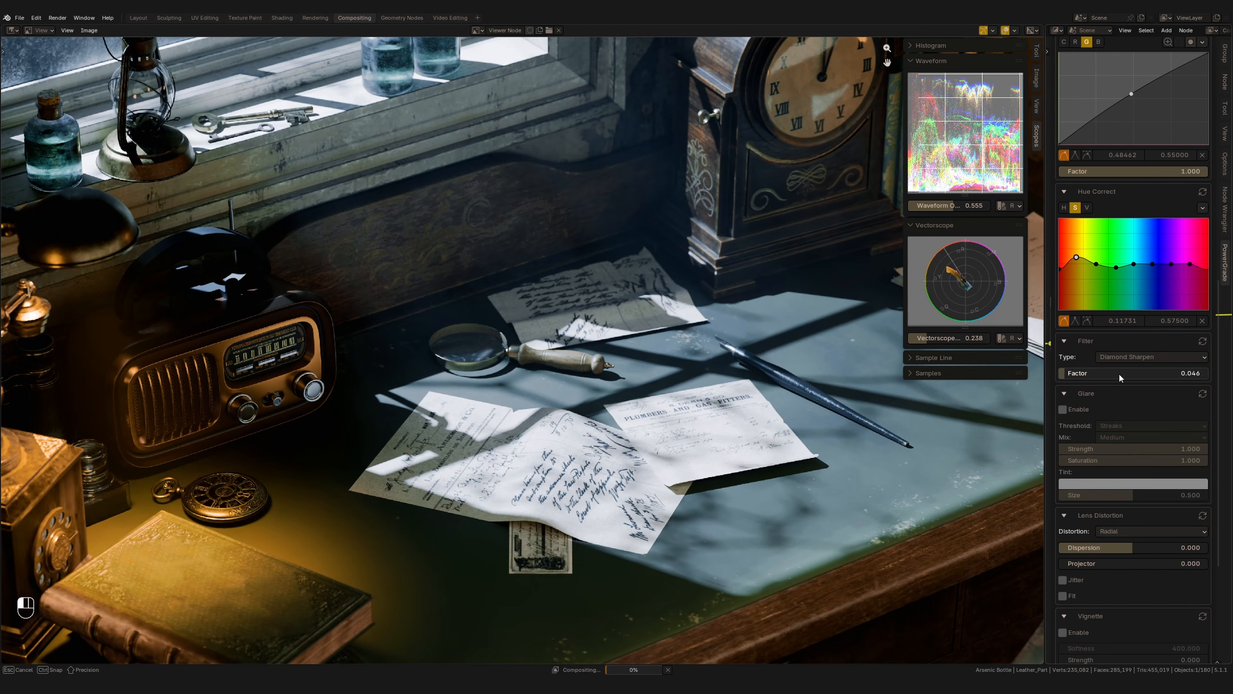
Enable a Bloom glare with a light orange tint, strength 0.365 and size 0.165.
click(1063, 409)
scroll(1097, 408, up, 3)
click(1127, 437)
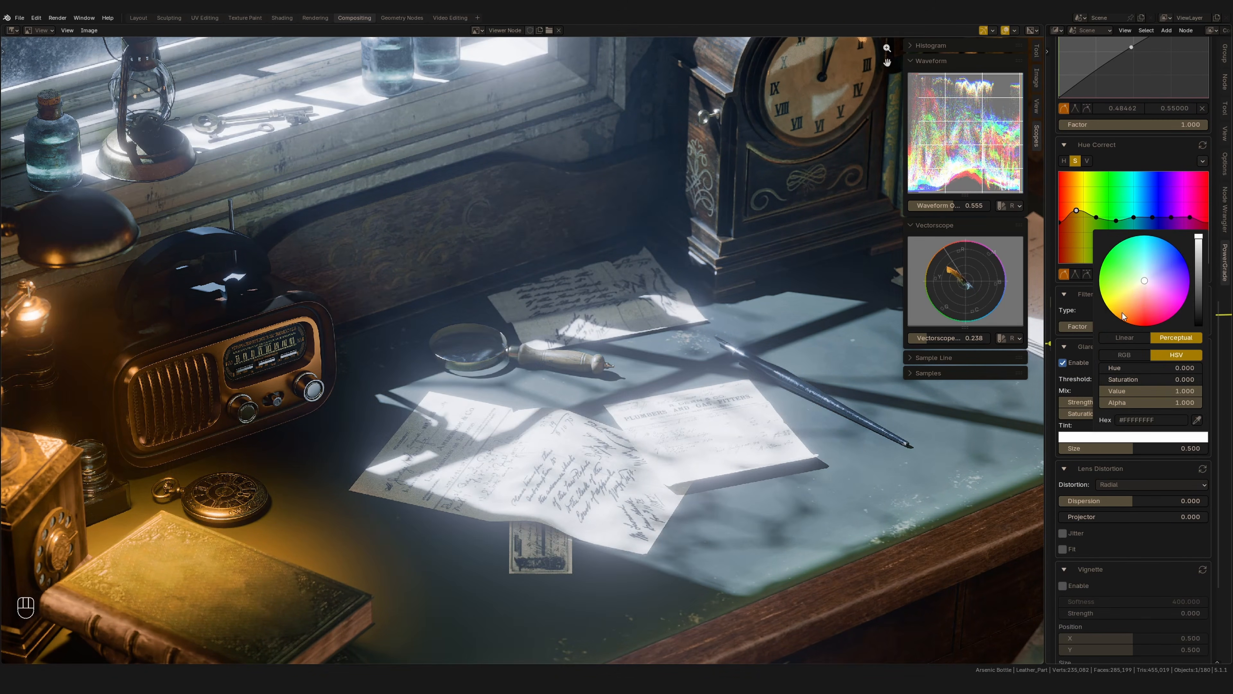
drag(1124, 317, 1140, 305)
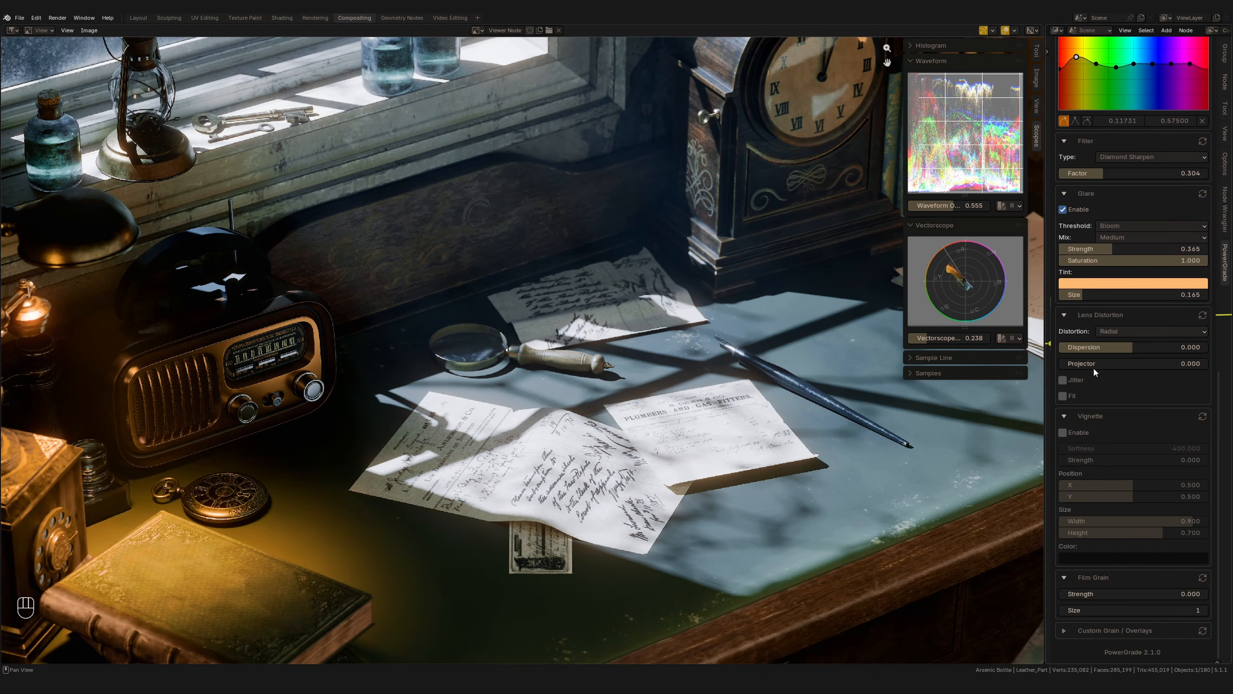
Set the lens projector distortion to 0.023 and add a vignette of about 0.354 strength with some film grain.
drag(1093, 365, 1102, 362)
click(1063, 432)
drag(1090, 463, 1116, 498)
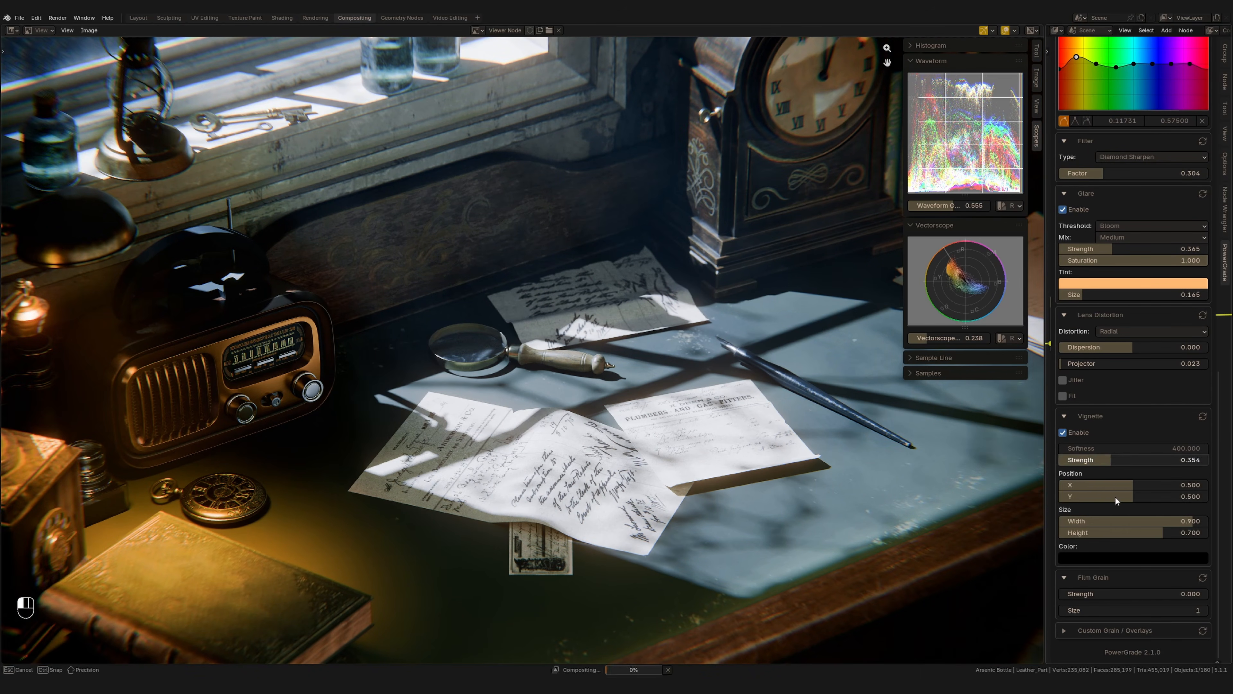
drag(1113, 596, 1147, 599)
Raise the black point of the green RGB curve to 0.025.
middle_drag(1093, 213, 1092, 236)
scroll(1060, 455, up, 15)
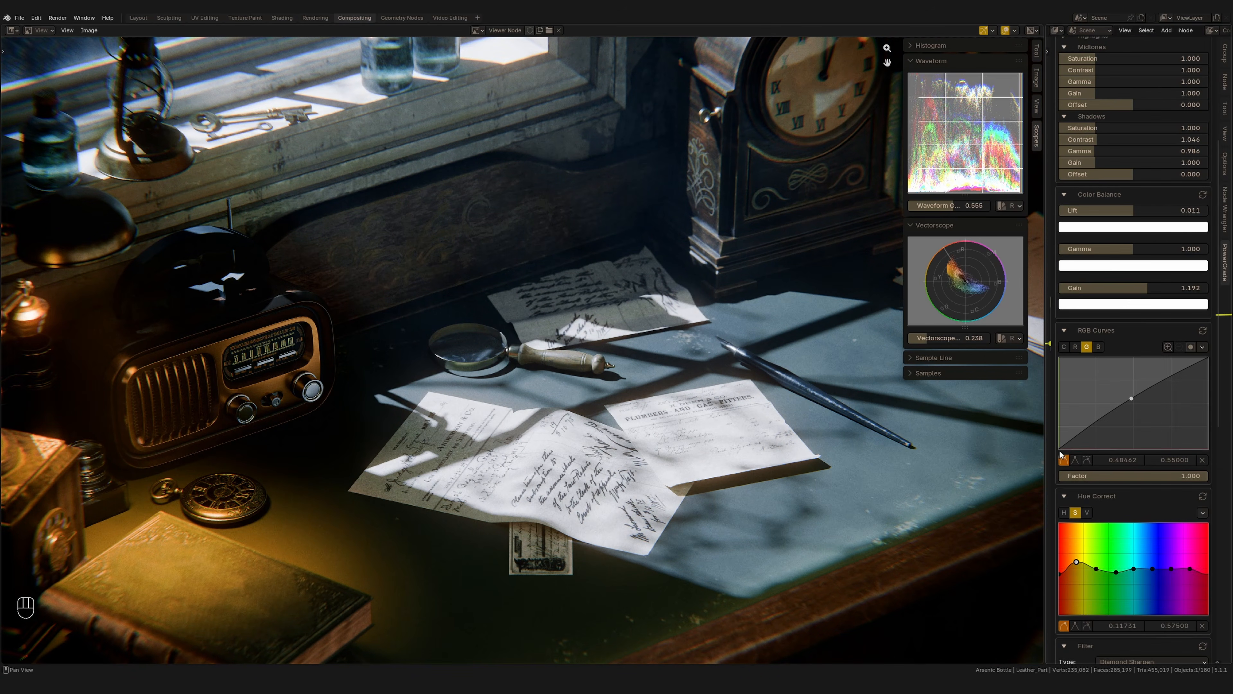
drag(1061, 451, 1061, 450)
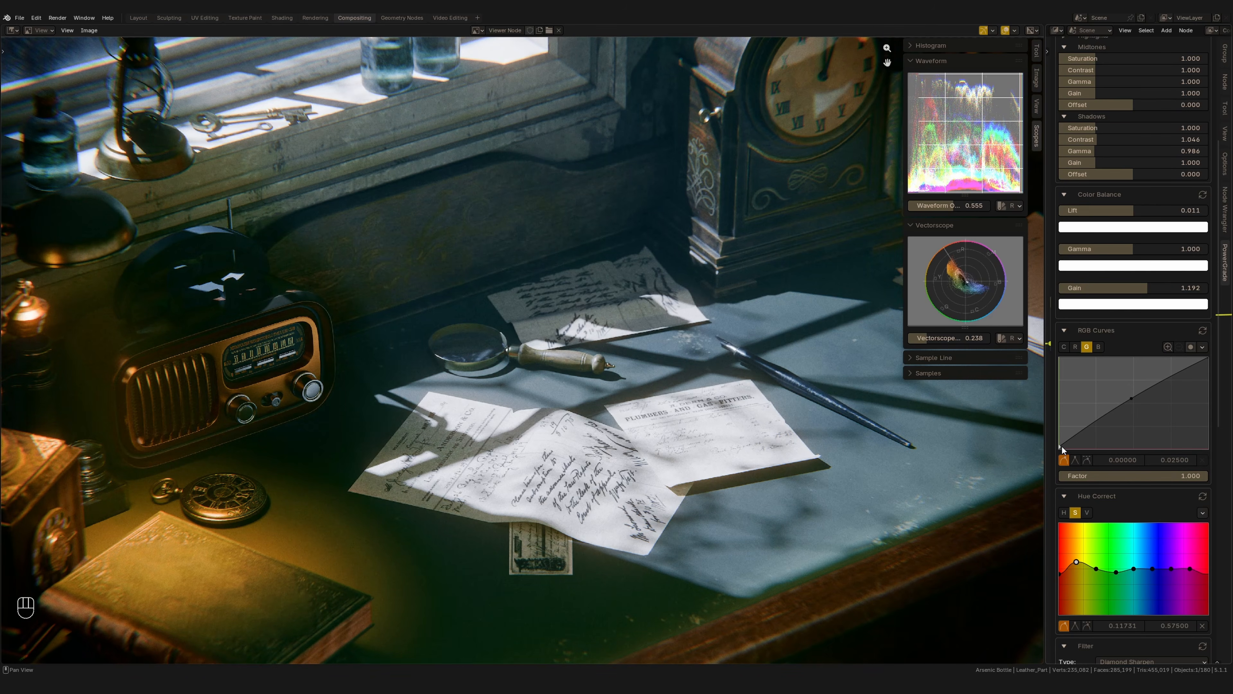
In Hue Correct, slightly lower the blue hue point.
scroll(1076, 446, down, 2)
click(1064, 443)
drag(1152, 499, 1153, 508)
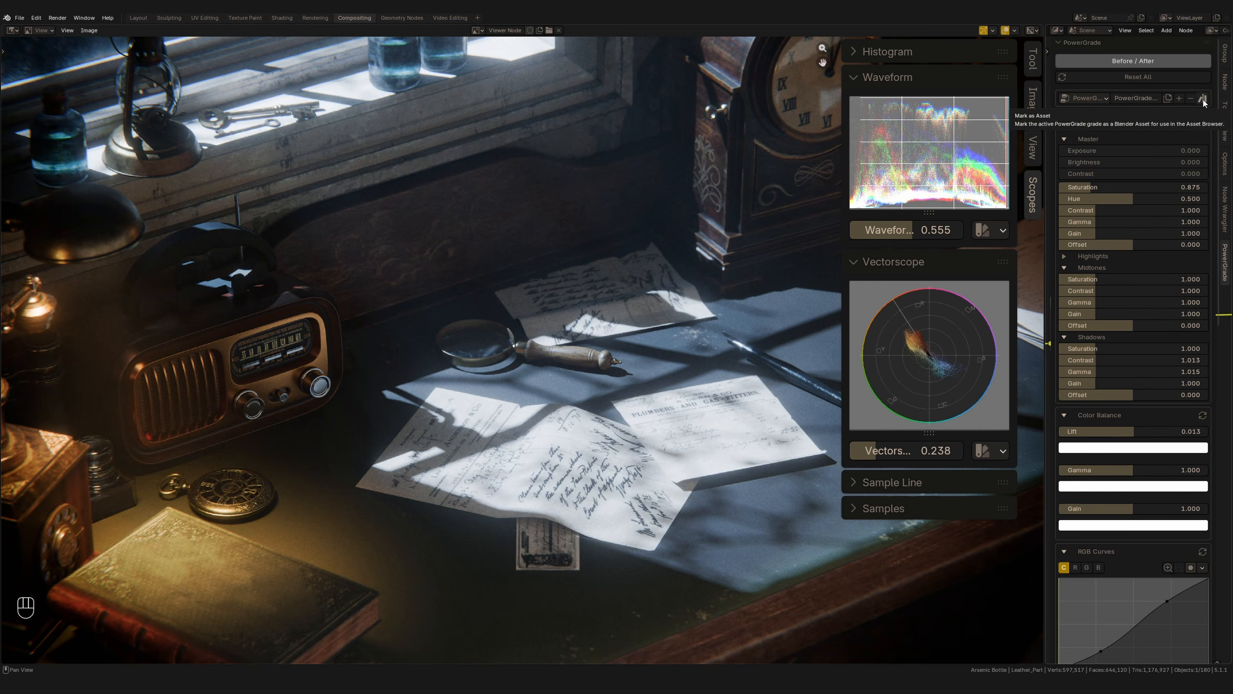
Switch to the 1. Warm grade and show the asset shelf in the compositing node editor.
click(1086, 99)
click(1094, 111)
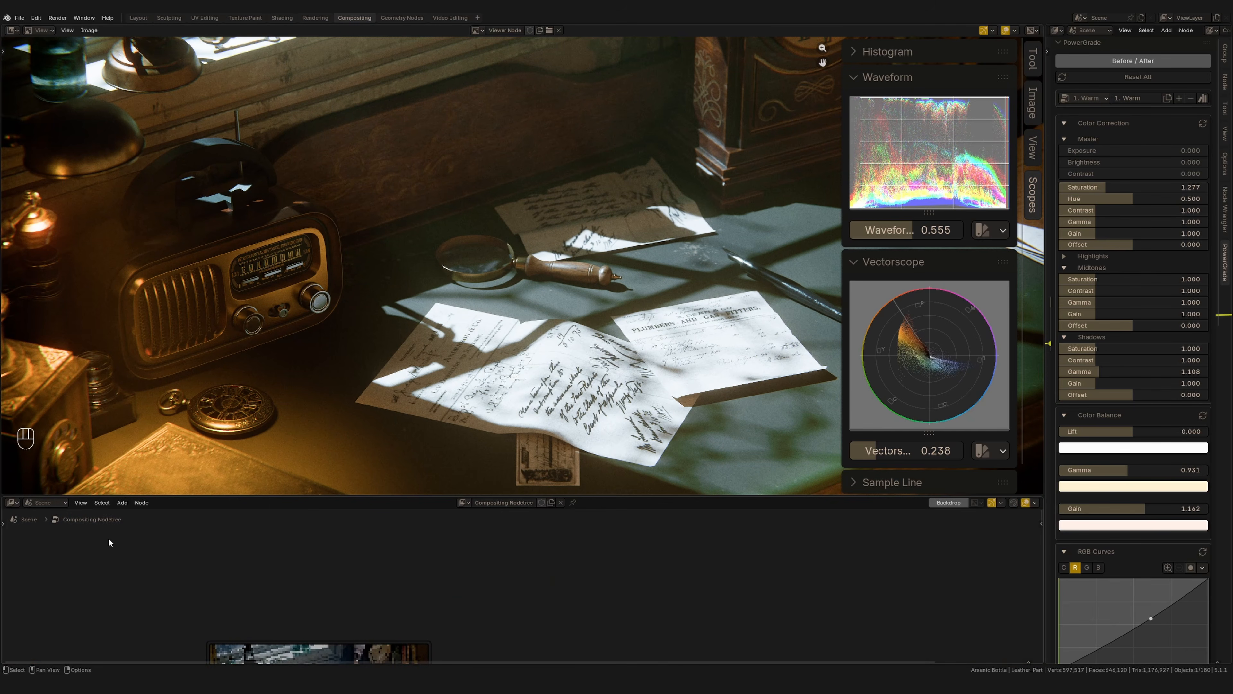
click(80, 502)
click(96, 533)
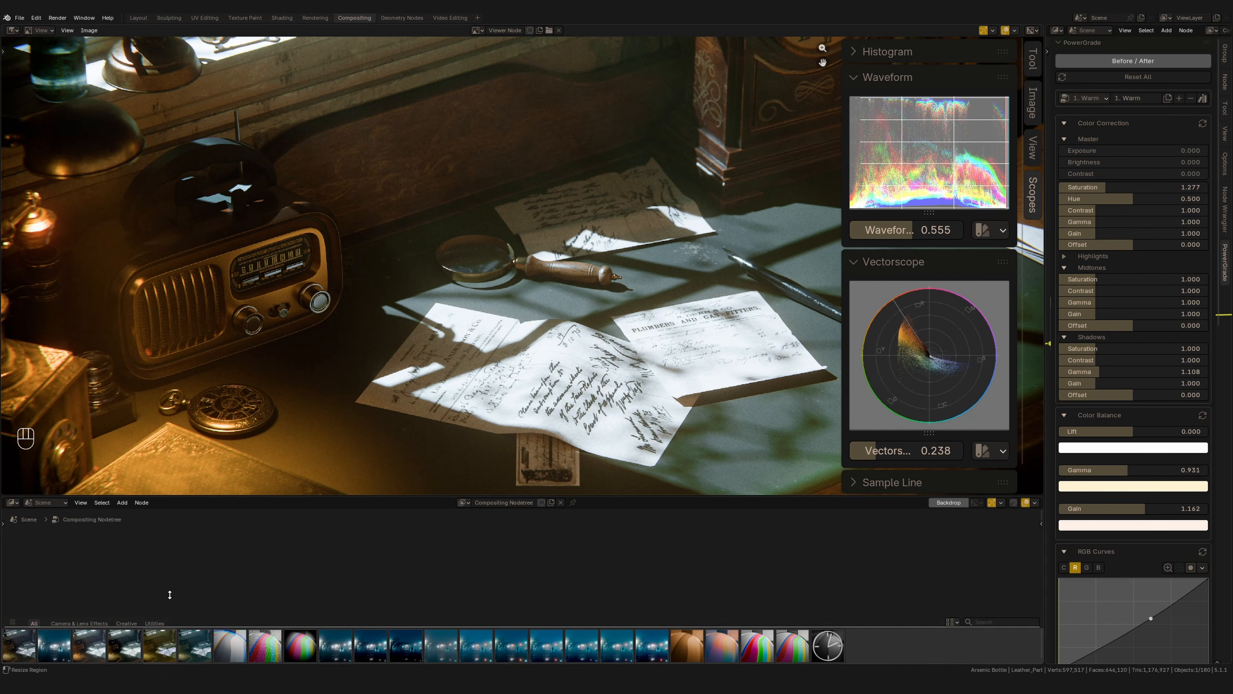
Enlarge the asset shelf previews and open the shelf's library and catalog selection.
click(957, 623)
drag(964, 593, 1021, 592)
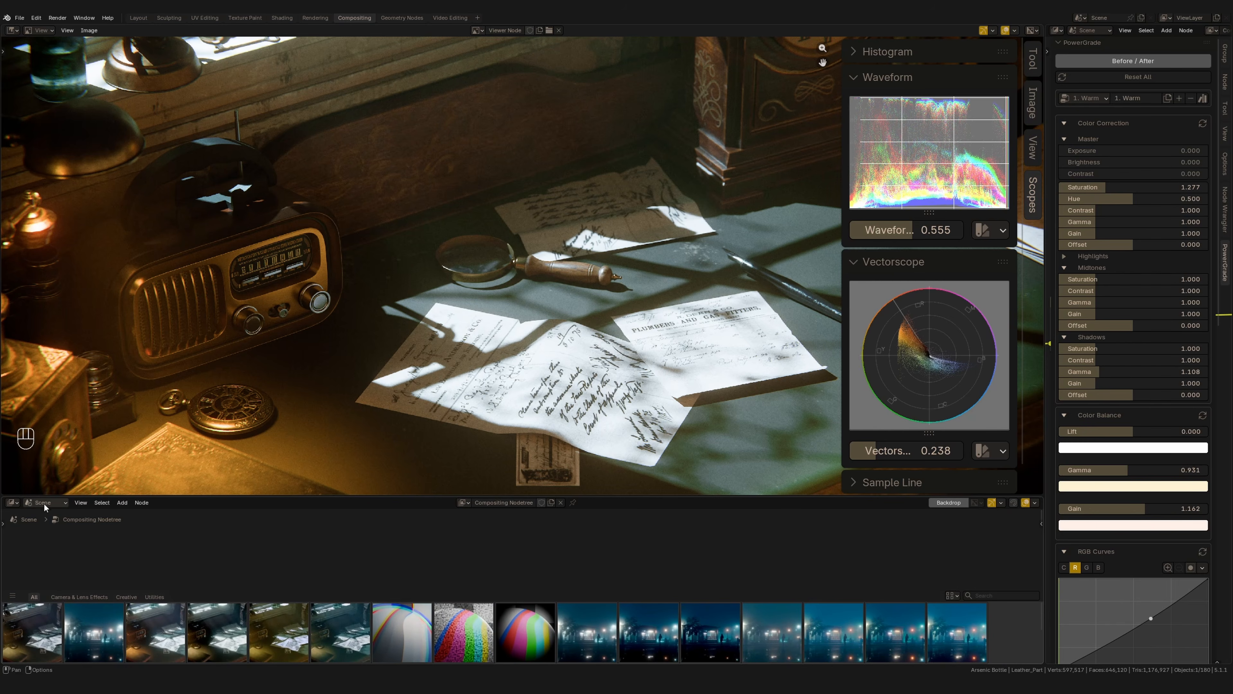
click(12, 595)
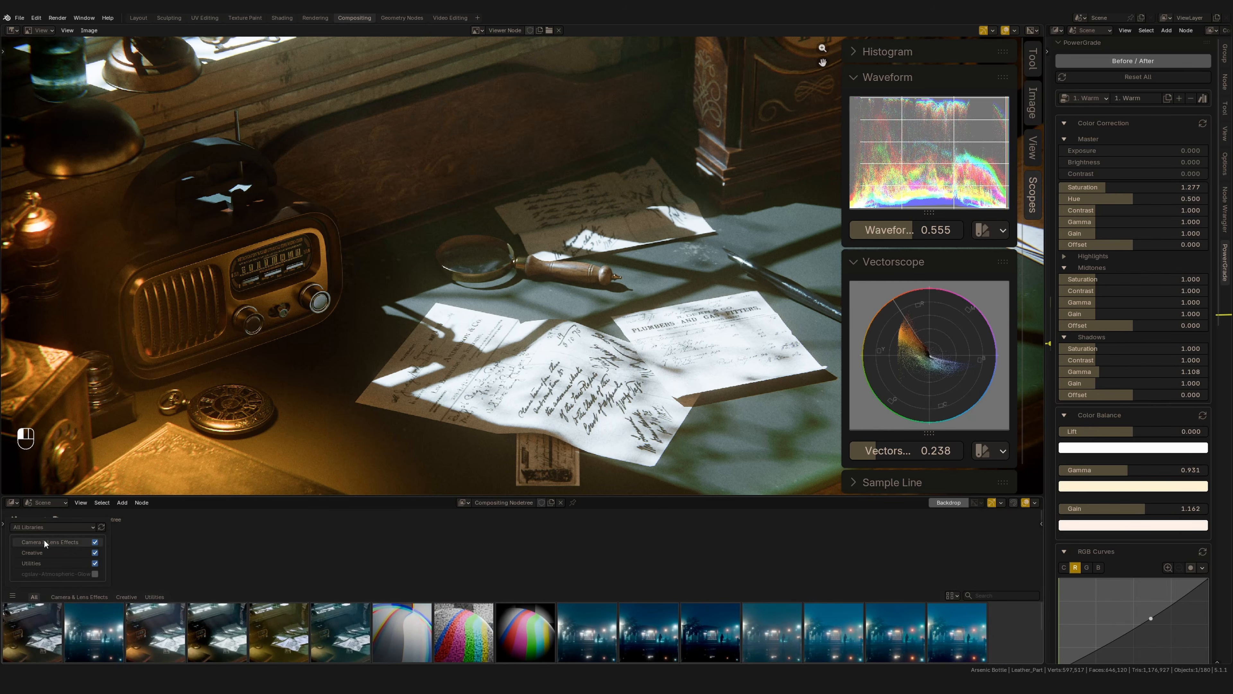
Limit the asset shelf to assets from the BLENDER library.
click(53, 527)
click(52, 527)
click(49, 526)
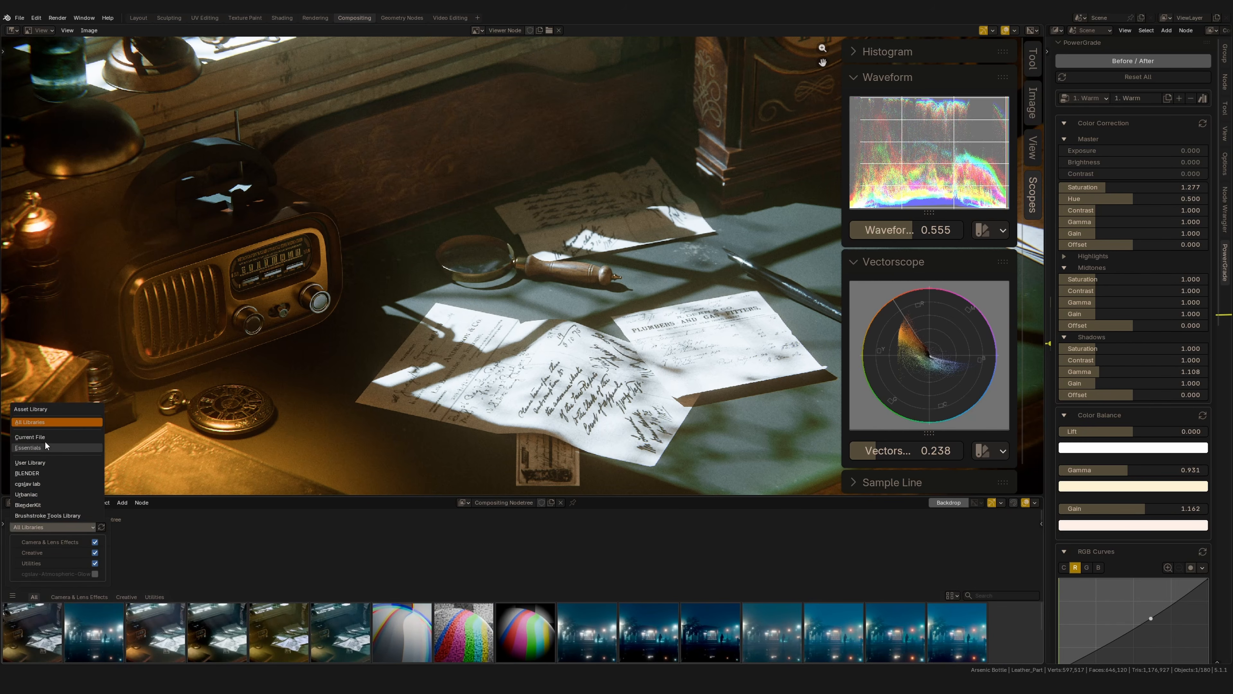
click(42, 473)
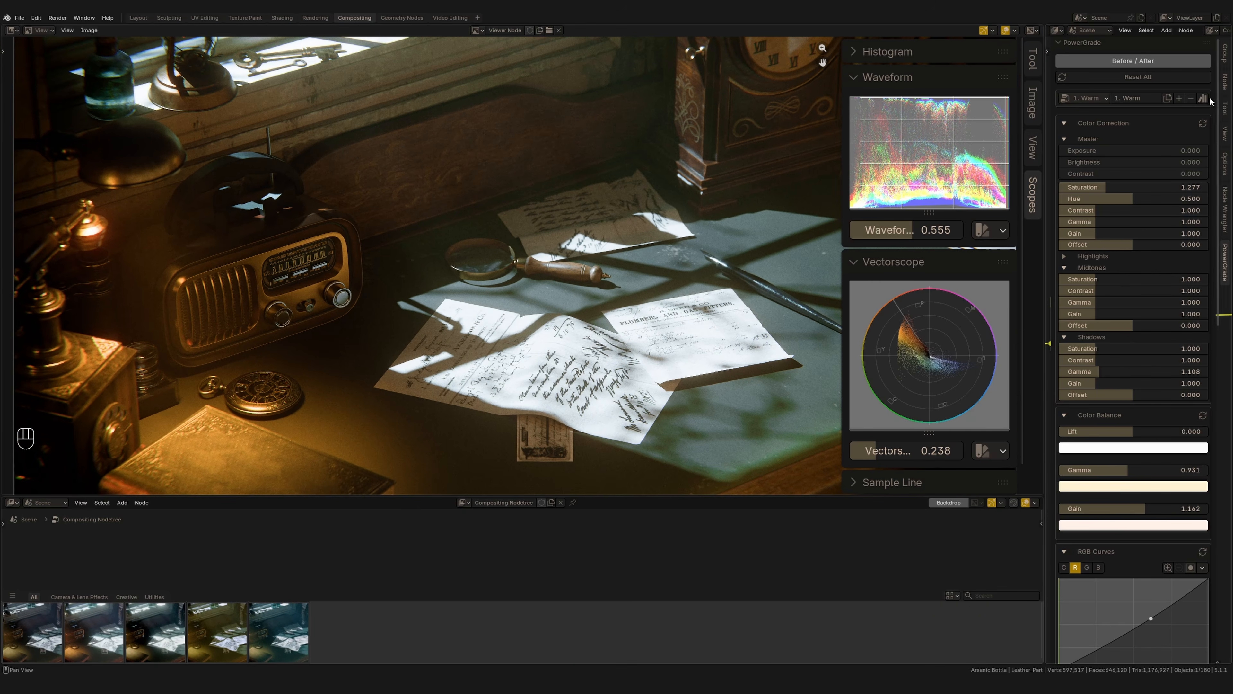
Mark the 1. Warm grade as an asset and restrict the asset shelf to the Current File library.
click(1204, 101)
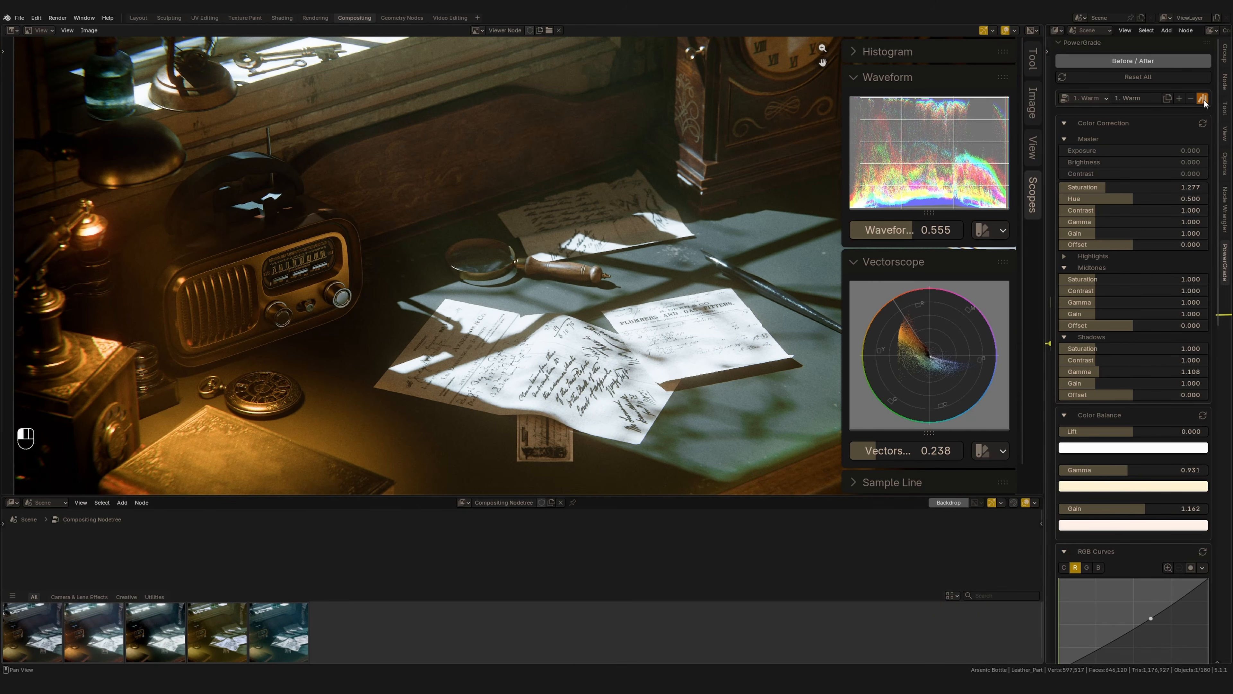
click(12, 595)
click(51, 558)
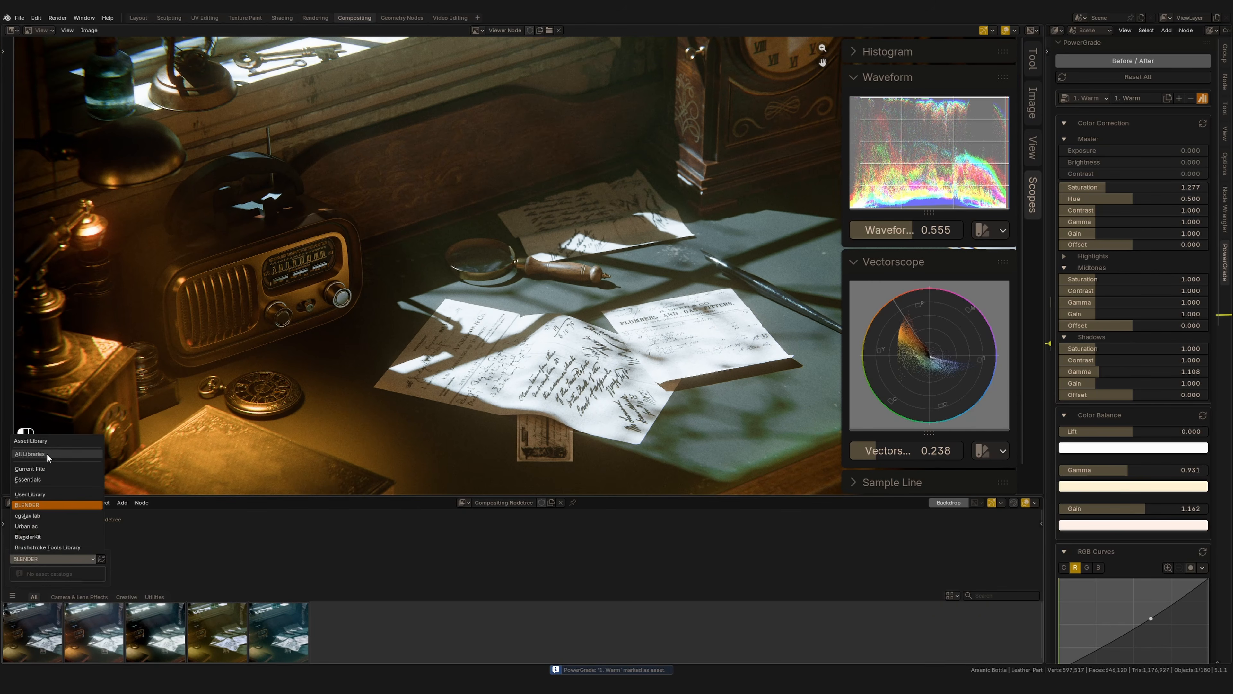
click(44, 469)
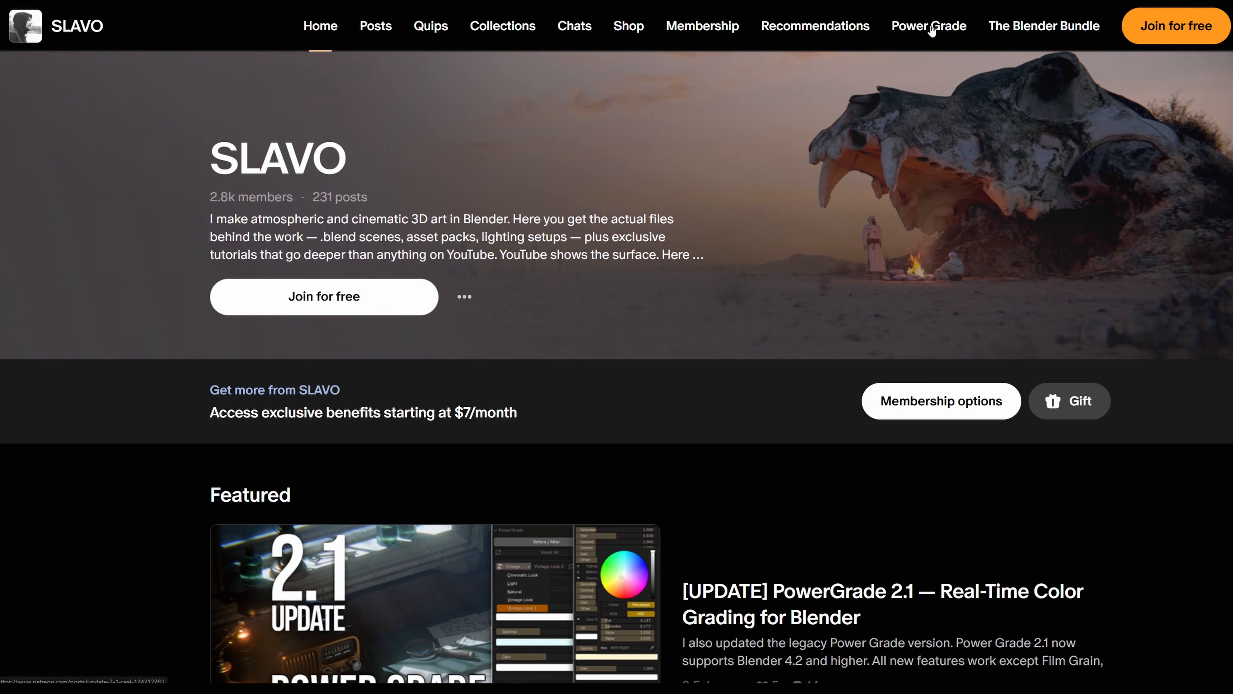
Open the Power Grade post on SLAVO's Patreon page in the browser and look through its 2.1 features and demo videos.
click(929, 27)
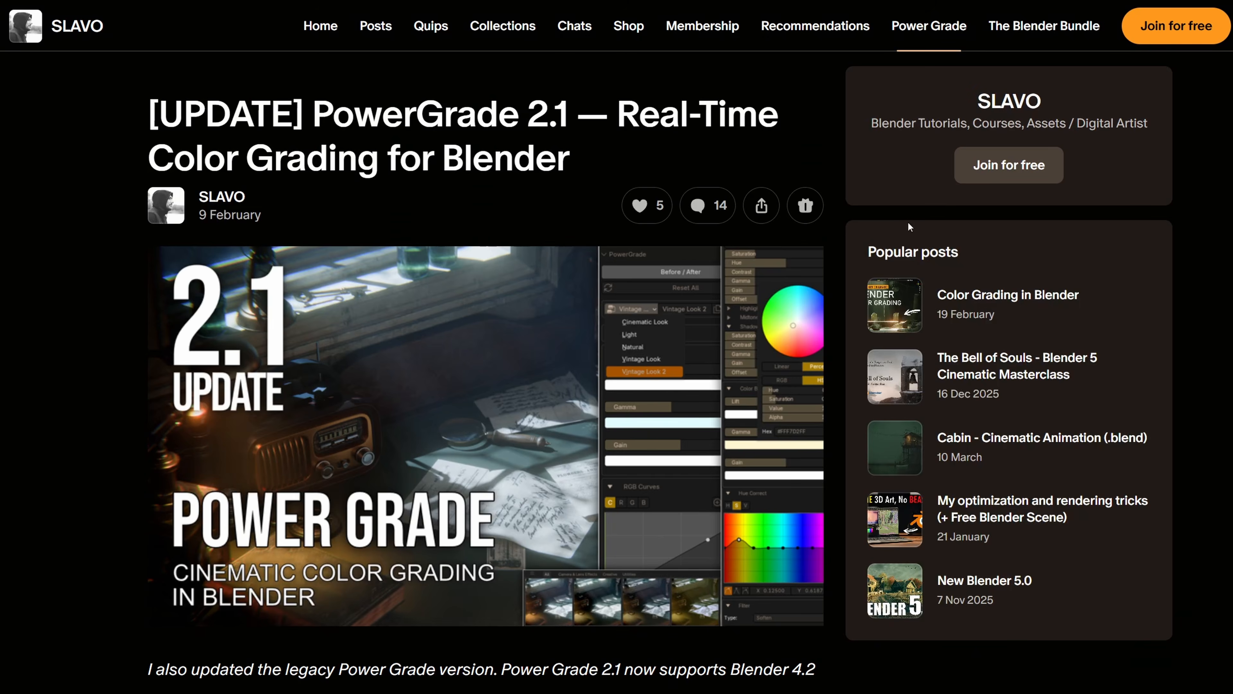
scroll(778, 315, down, 5)
scroll(779, 315, down, 11)
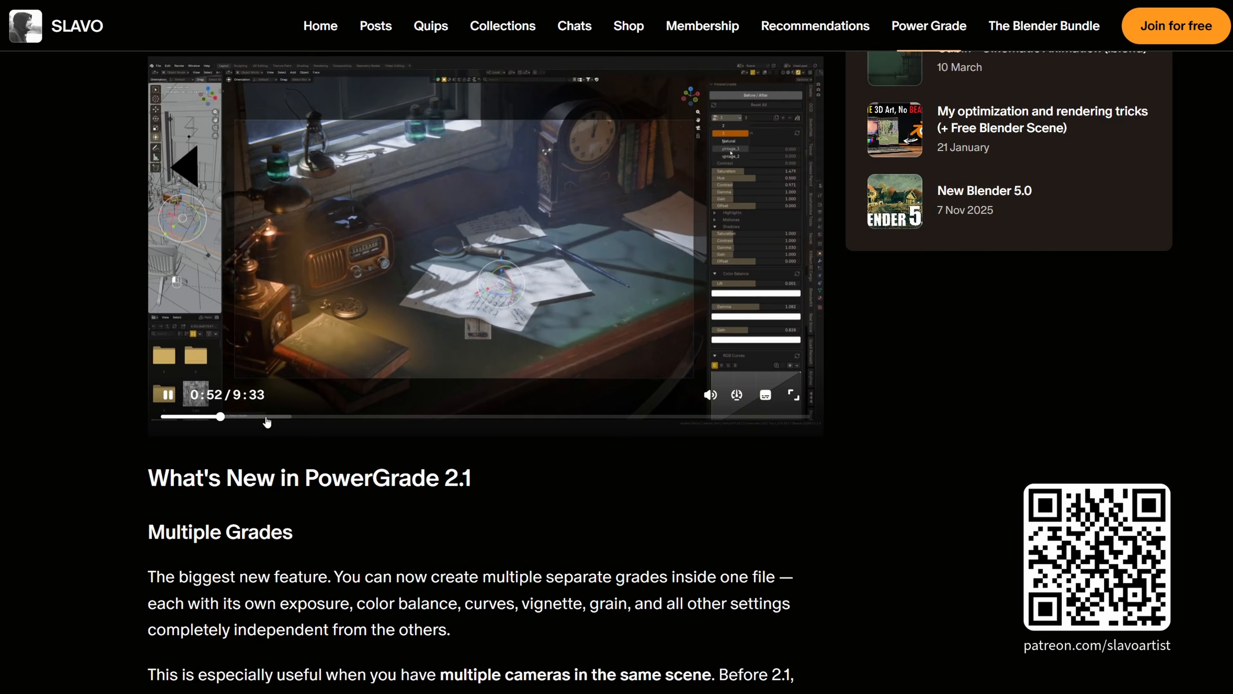
click(285, 416)
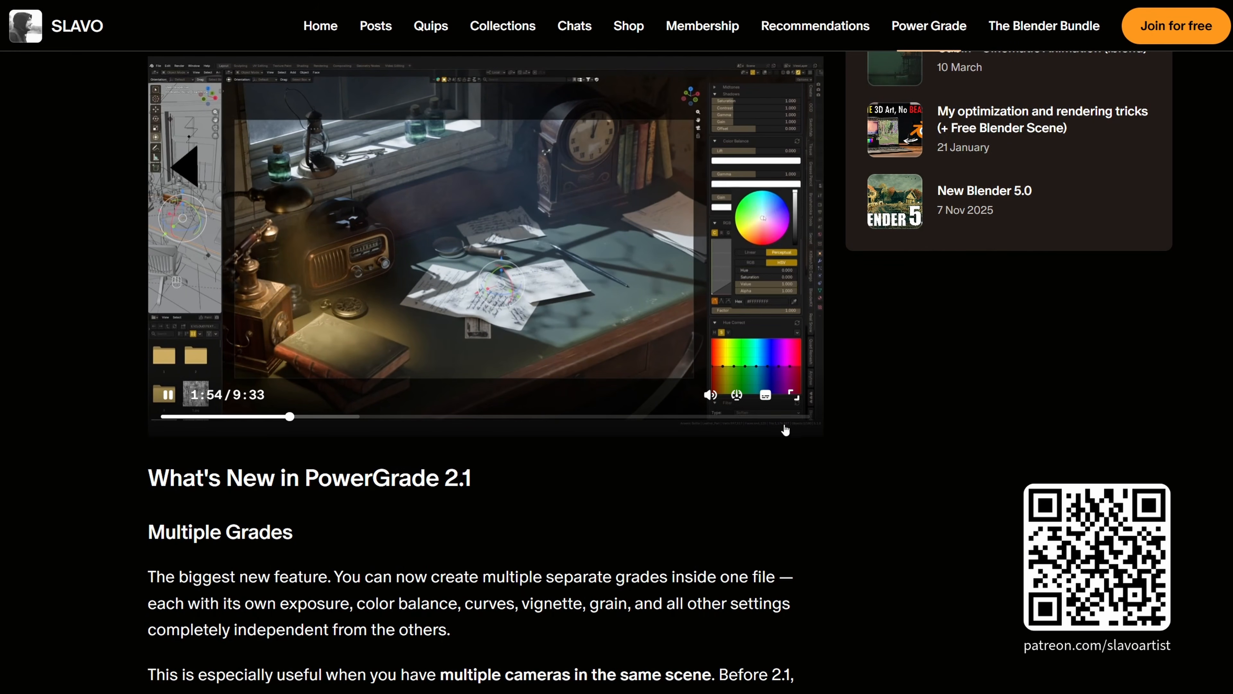
scroll(597, 431, down, 15)
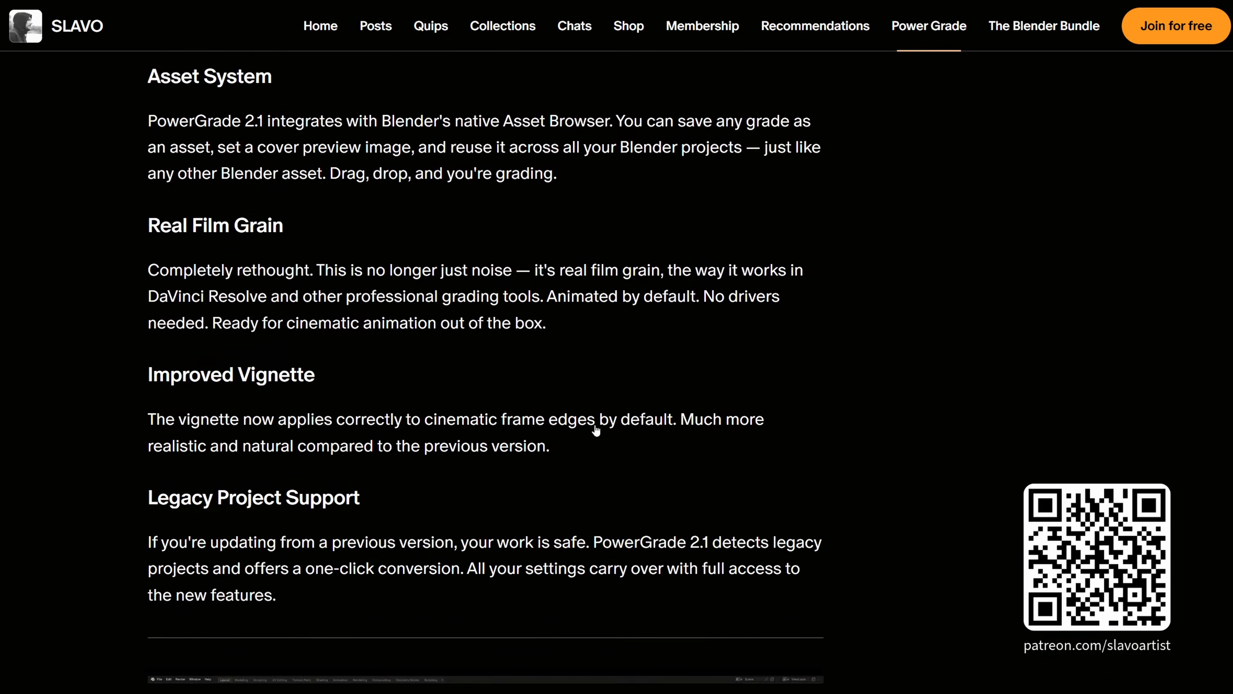
scroll(596, 430, down, 20)
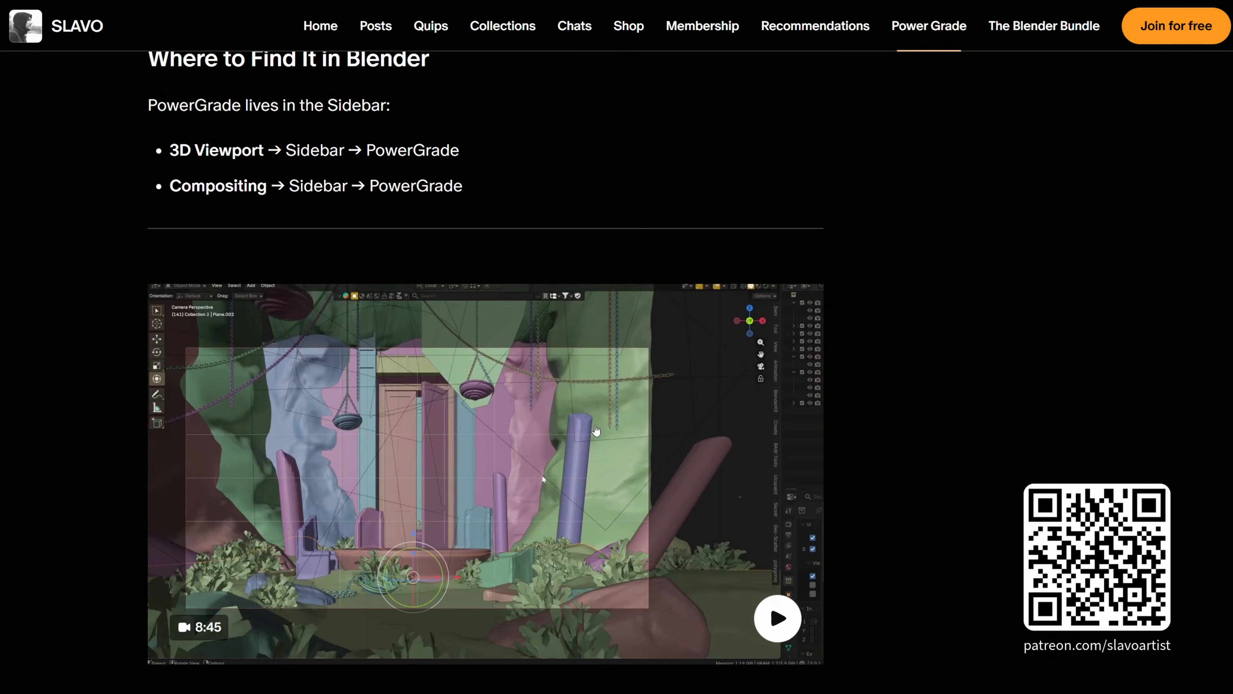
scroll(597, 430, down, 20)
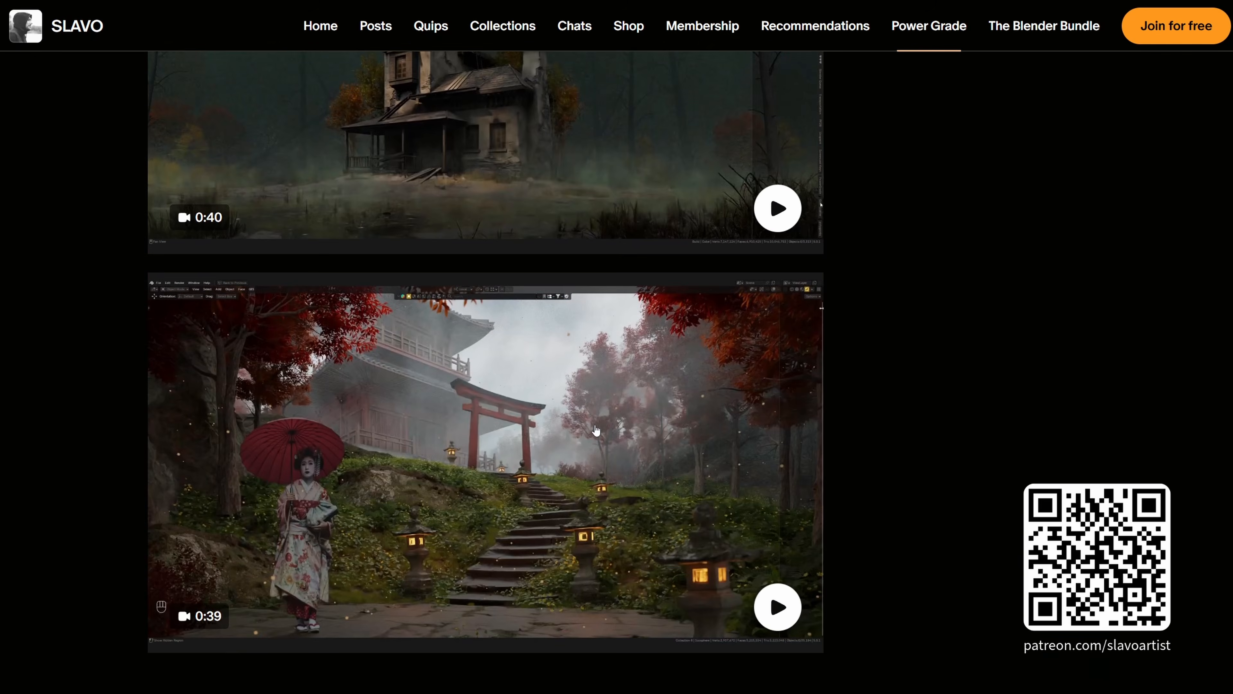
scroll(596, 430, down, 8)
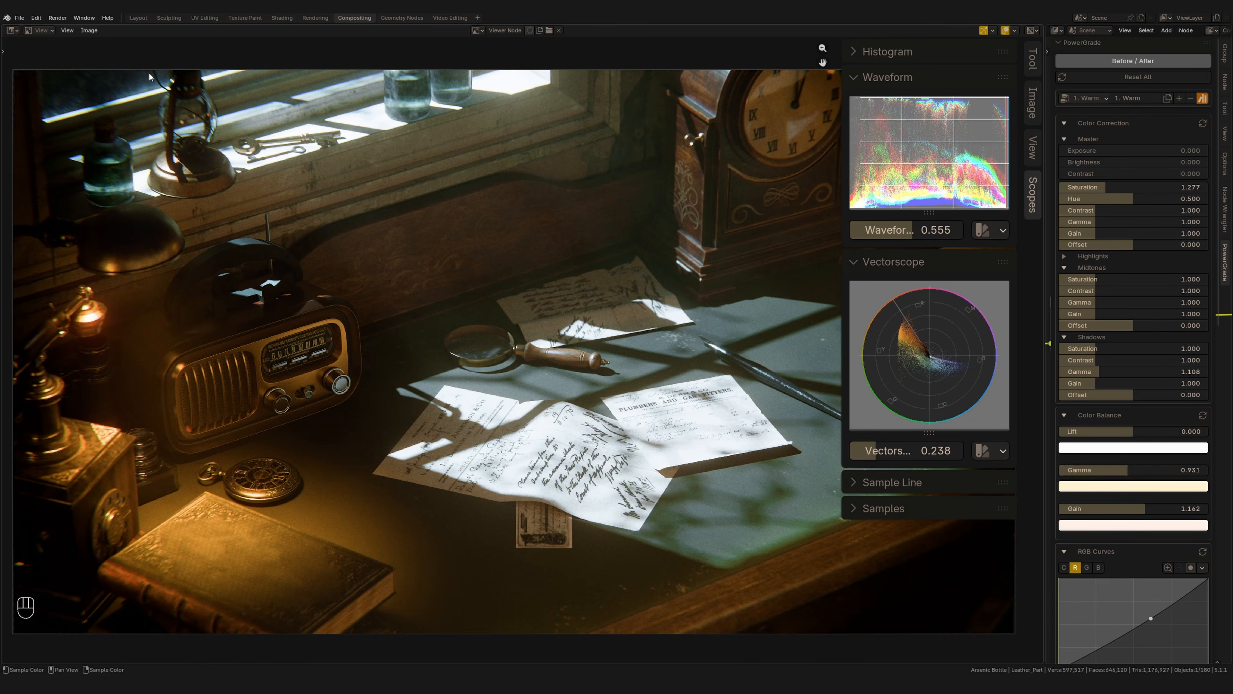
Return to Blender's Layout workspace with rendered viewport shading and set the Color Balance gamma to 0.964.
click(141, 18)
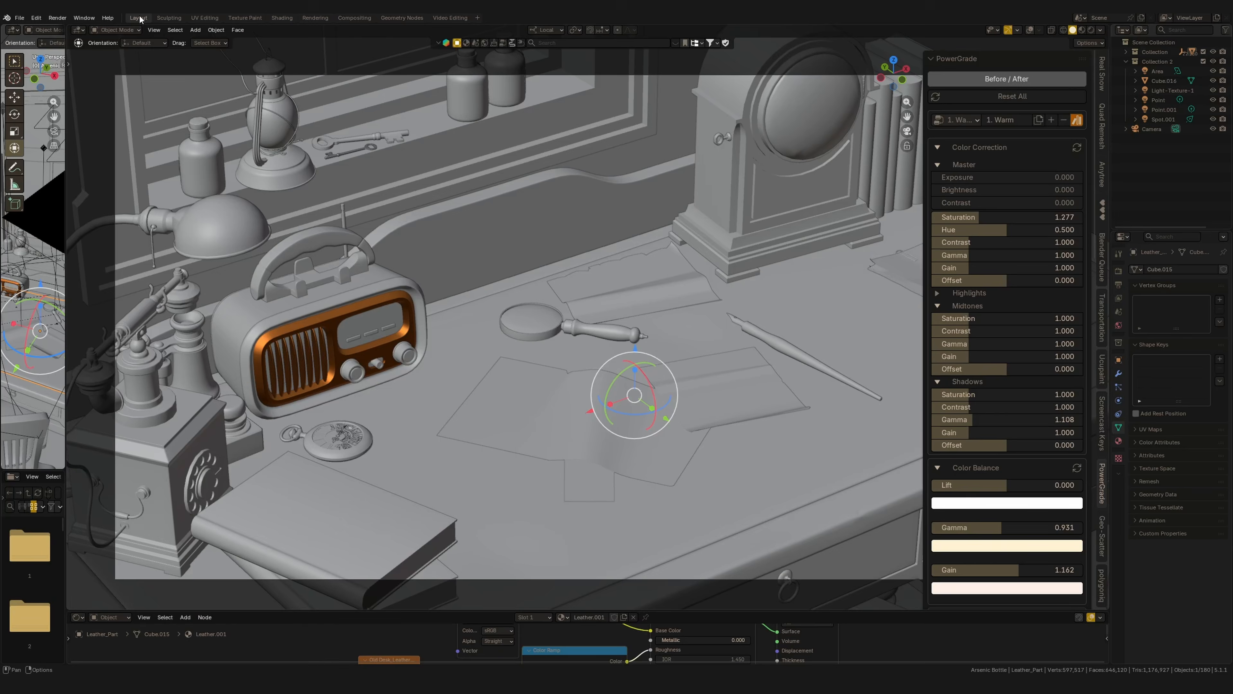
click(1092, 30)
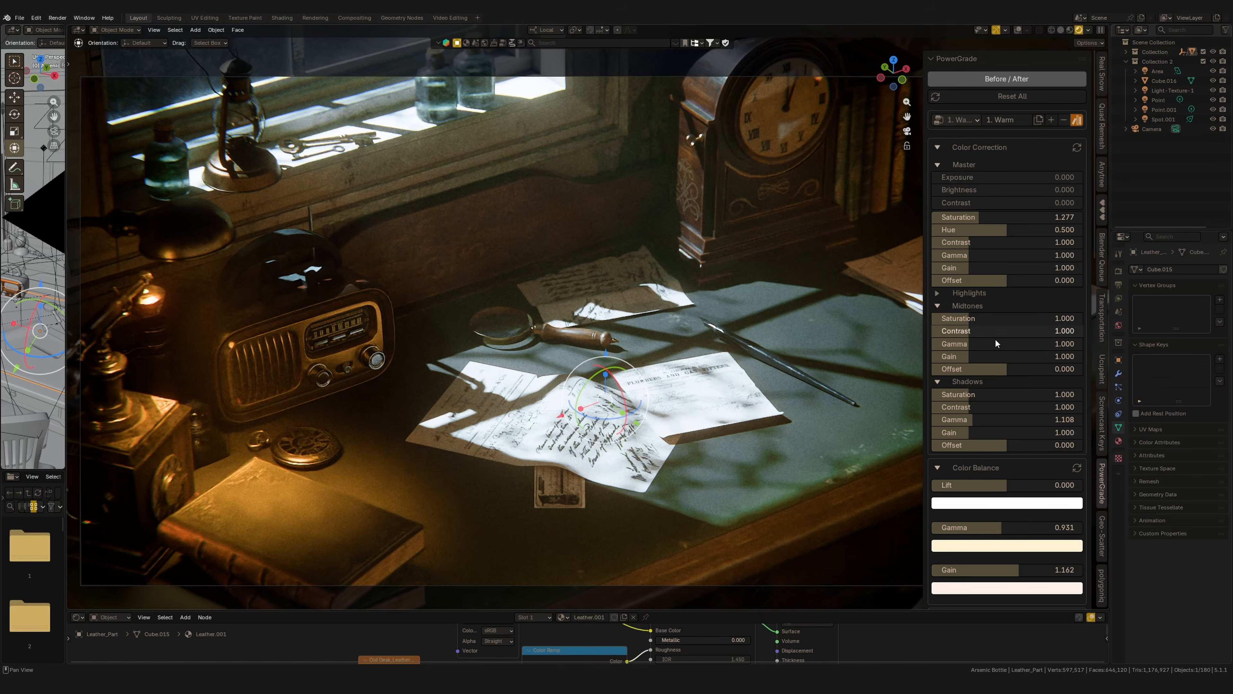
scroll(996, 339, down, 5)
scroll(946, 282, down, 5)
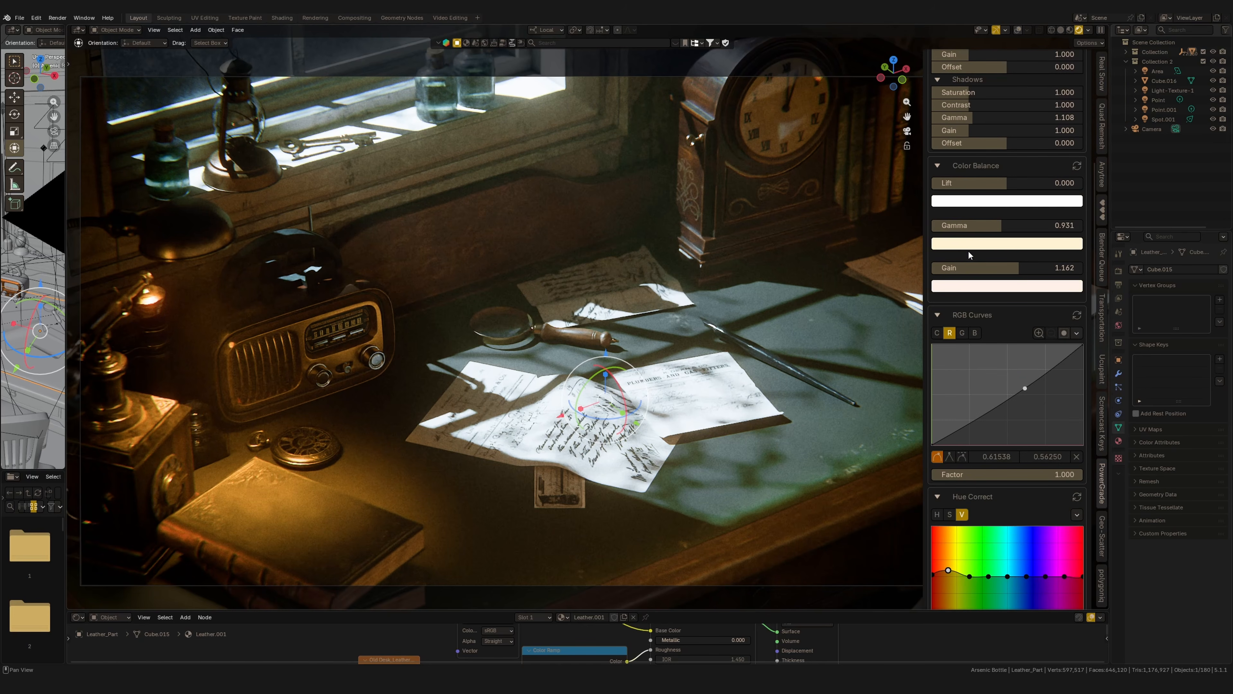
drag(1005, 226, 1017, 226)
Lower the shadow point of the combined RGB curve to 0.23125.
scroll(1018, 233, down, 3)
click(937, 234)
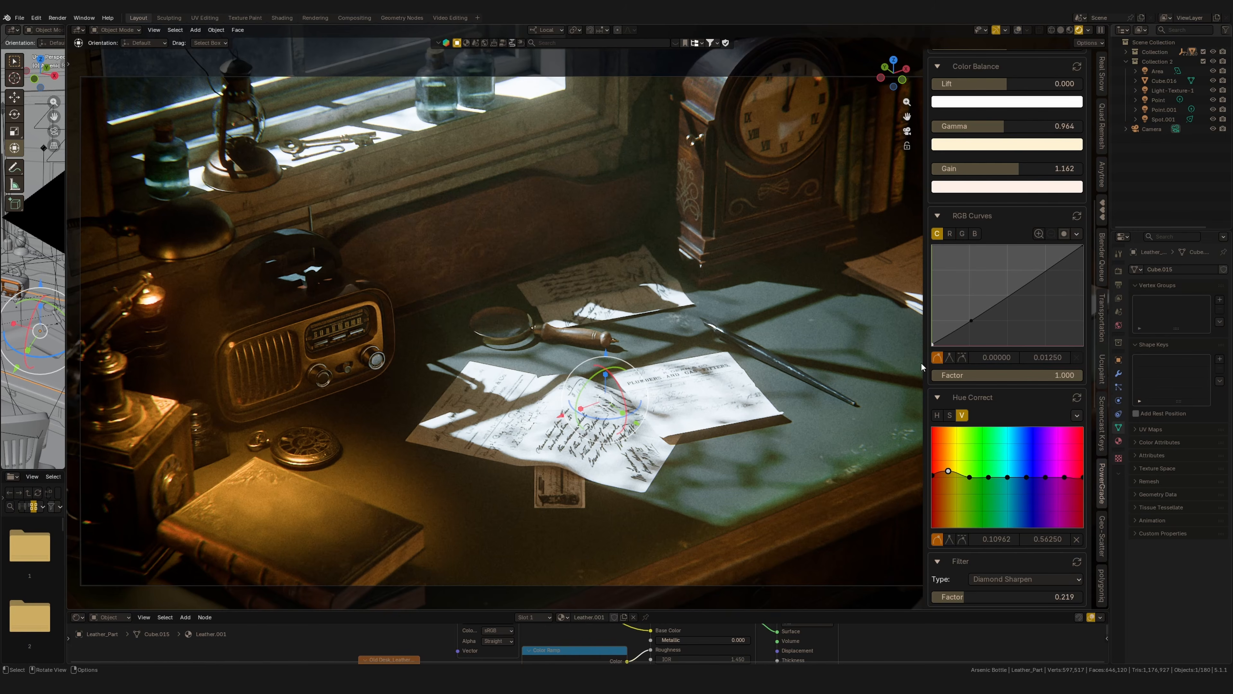
drag(970, 320, 971, 325)
Set the Diamond Sharpen filter factor to 0.248 and the glare size to 0.406.
scroll(1004, 240, down, 7)
drag(961, 372, 972, 372)
scroll(979, 388, down, 2)
drag(990, 421, 1008, 422)
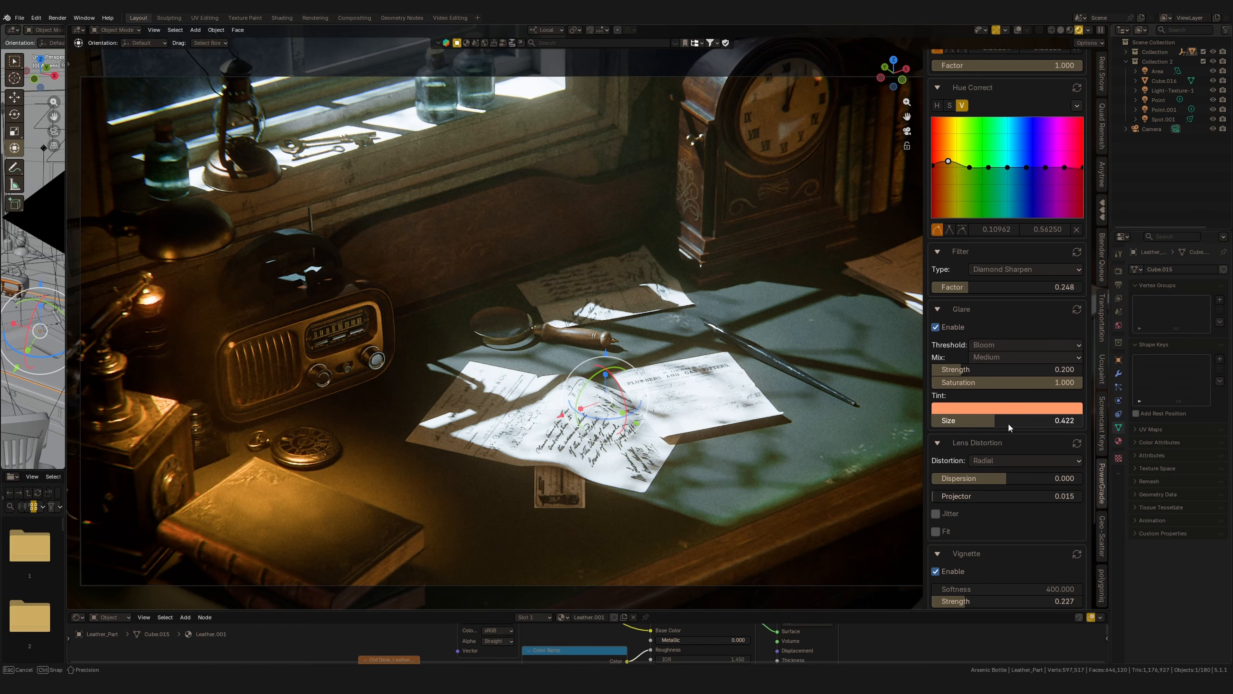
Compare the image with the vignette switched off and on, and set its strength to 0.219.
scroll(954, 416, down, 5)
click(951, 415)
click(946, 414)
Shift the Color Balance gamma tint to a paler yellow on its color wheel.
scroll(981, 407, up, 15)
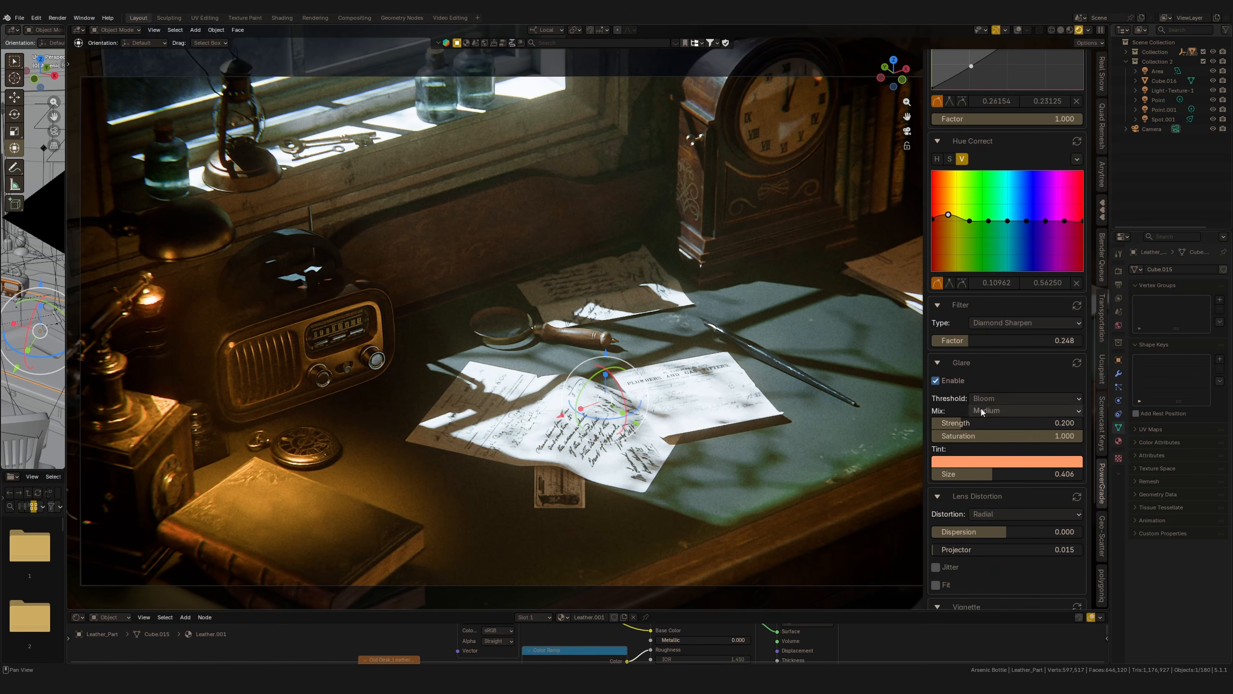
click(1004, 330)
drag(986, 167, 985, 163)
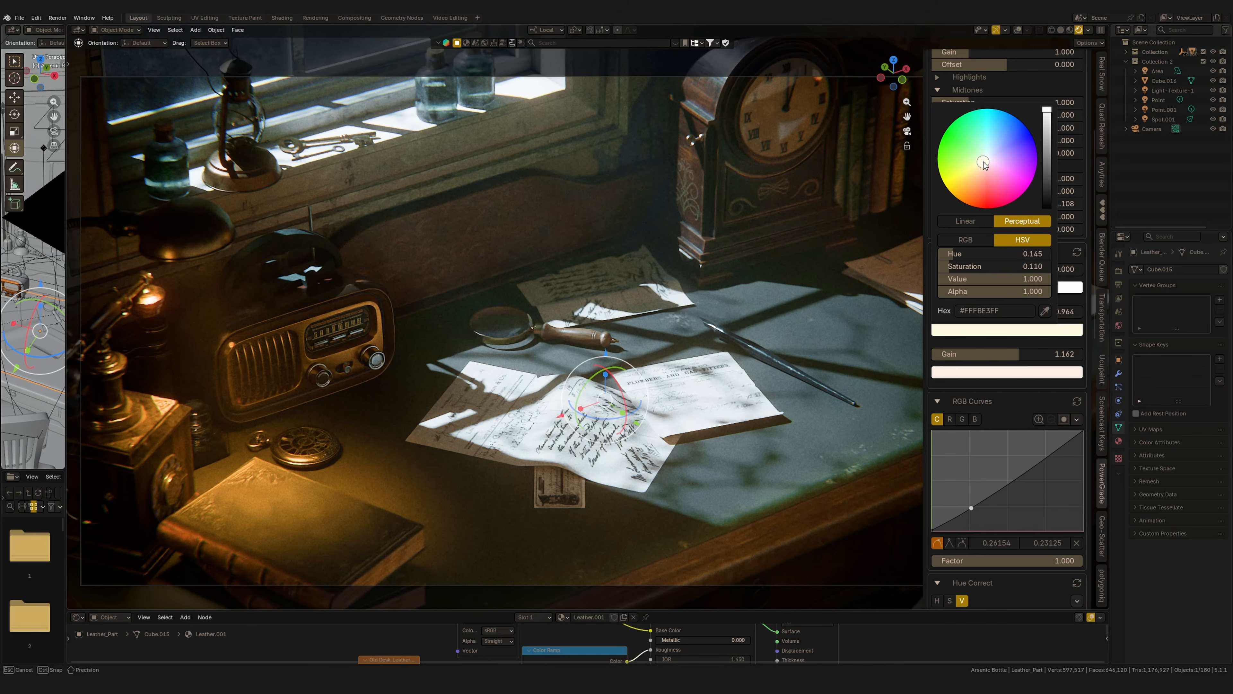
drag(984, 164, 982, 176)
Toggle the vignette and the glare off and back on to compare the image with and without each effect.
scroll(964, 353, down, 13)
click(941, 355)
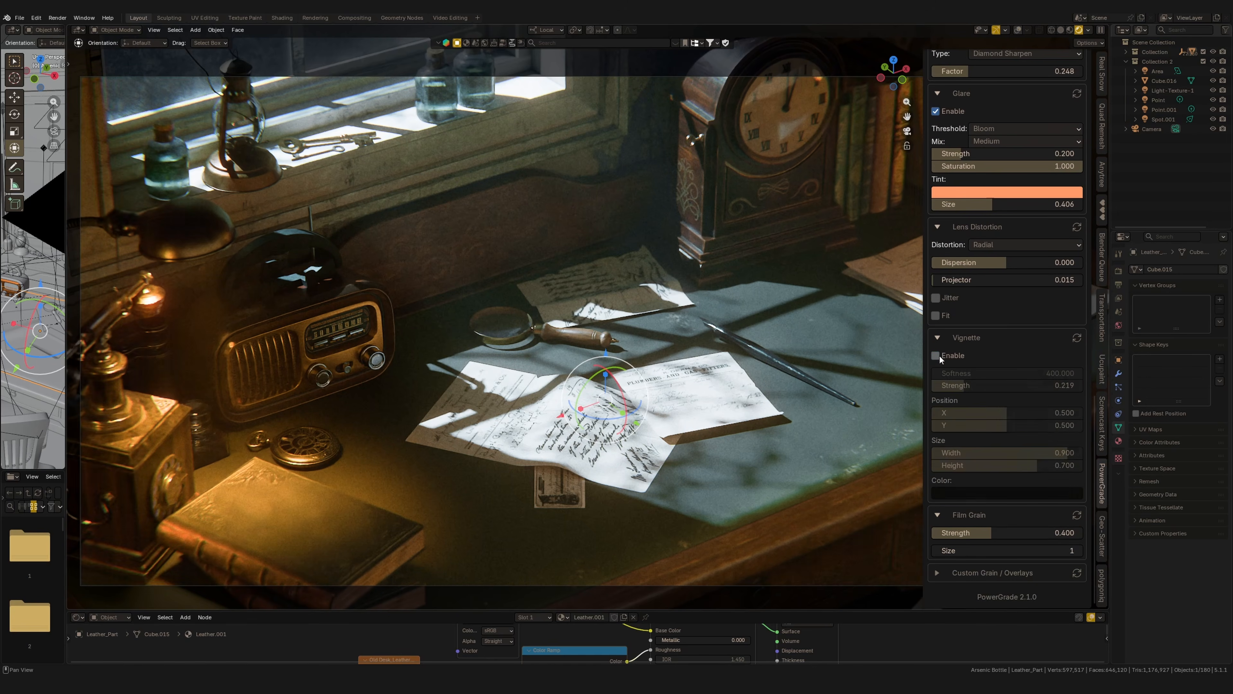
click(941, 355)
scroll(954, 179, up, 4)
click(949, 194)
click(946, 195)
click(943, 195)
click(942, 194)
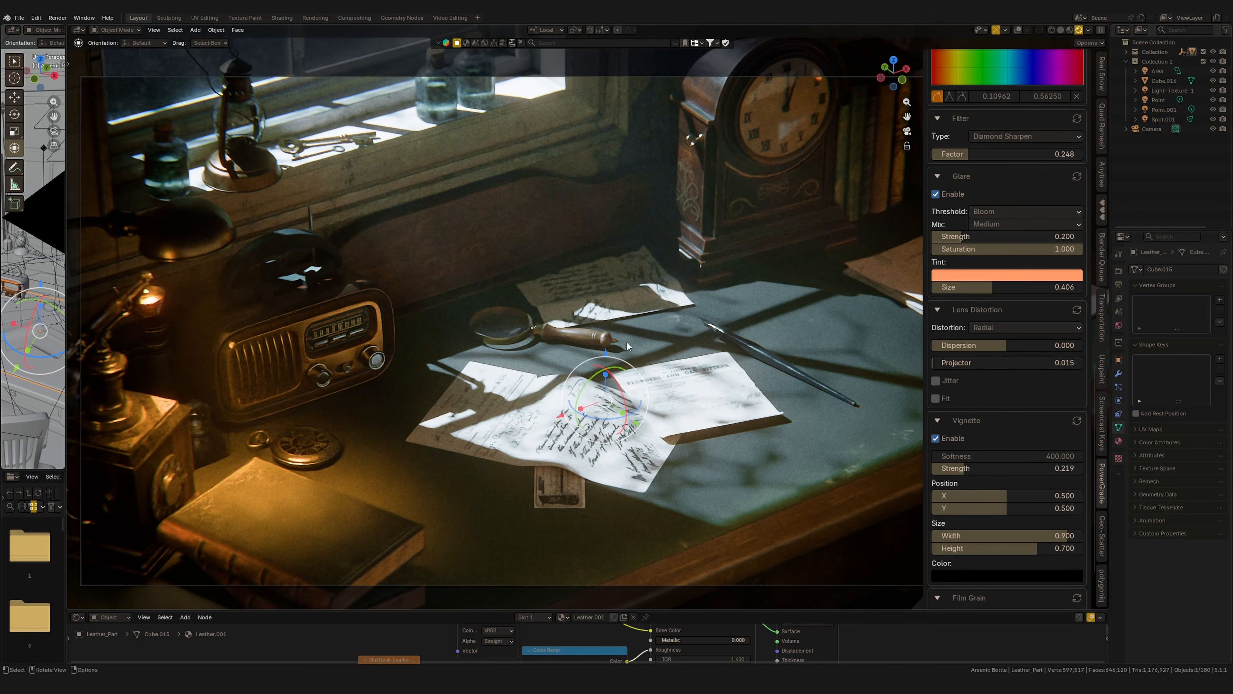
scroll(1027, 405, down, 1)
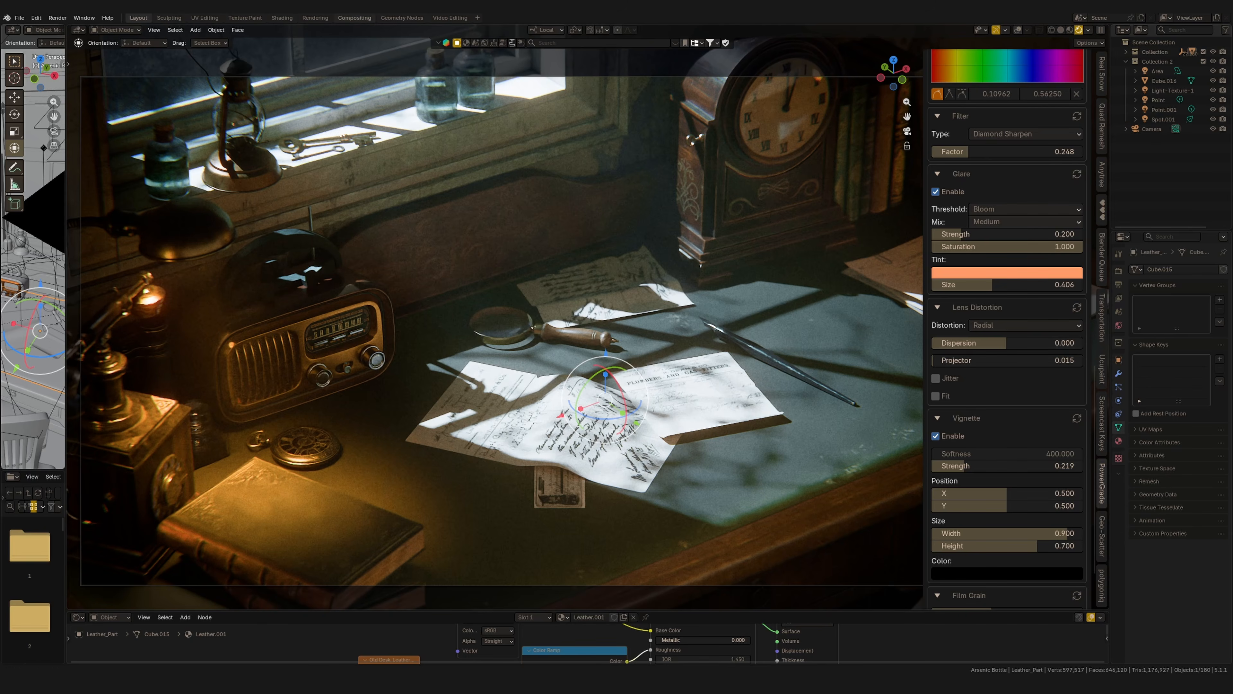
Compare the grade between the Compositing and Layout workspaces and review its settings down to Film Grain.
click(355, 17)
scroll(1094, 370, down, 15)
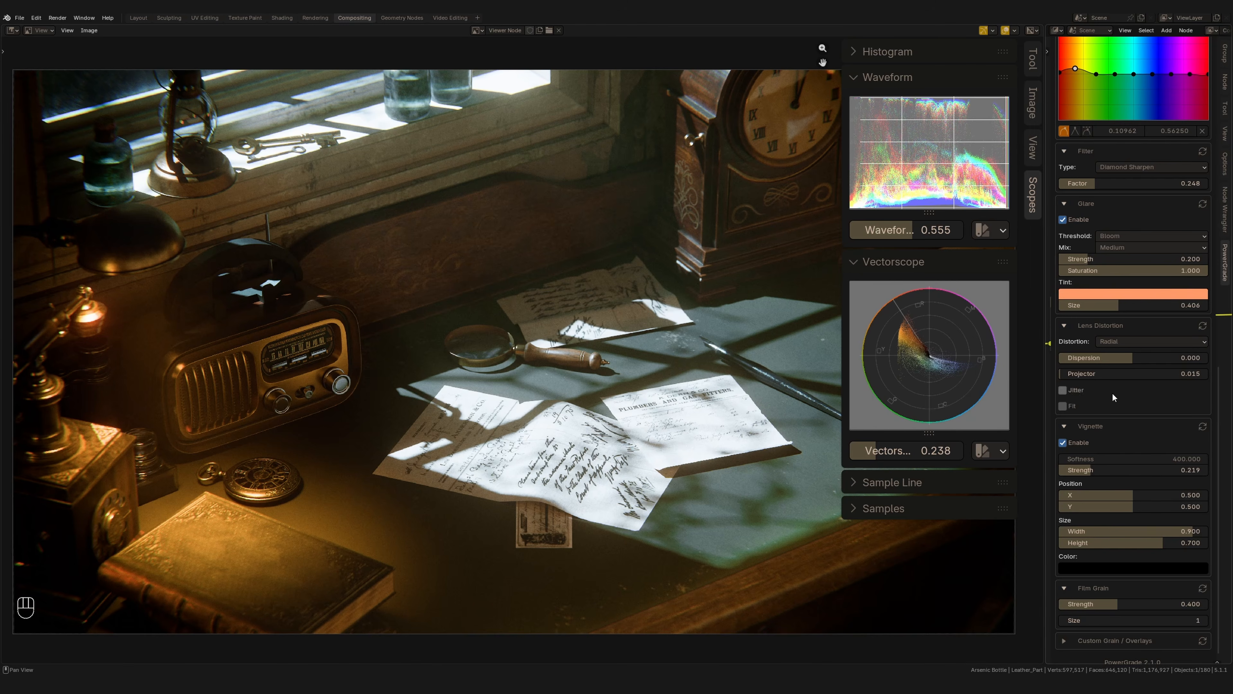
scroll(1119, 399, down, 1)
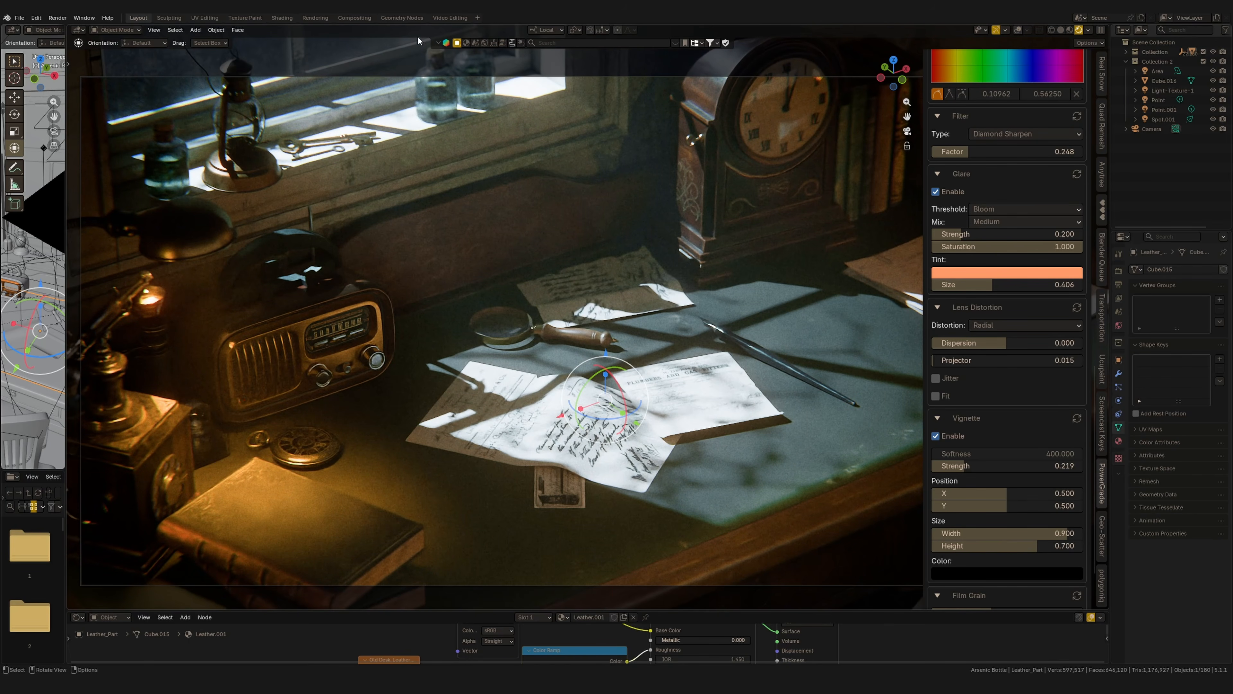
click(363, 22)
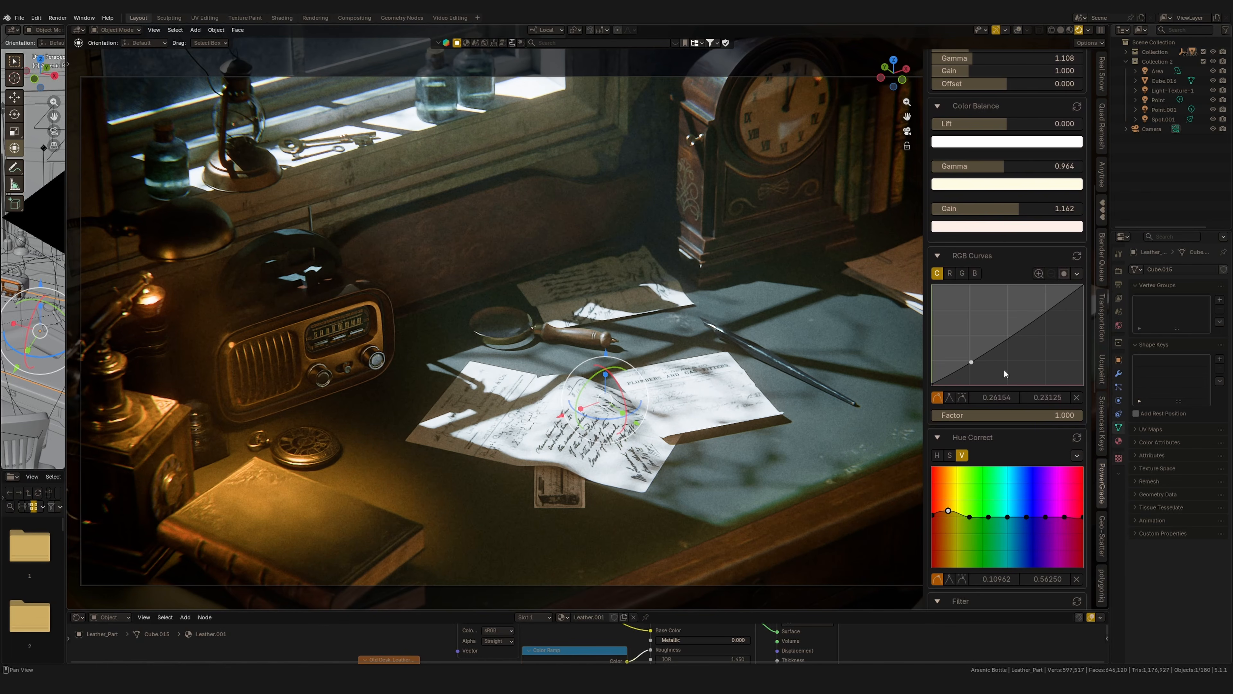
Set the Color Balance gamma tint to #FFFADCFF and slightly lower the gamma and lift values.
click(995, 184)
mouse_move(989, 240)
mouse_down()
mouse_move(990, 272)
mouse_move(983, 251)
mouse_up()
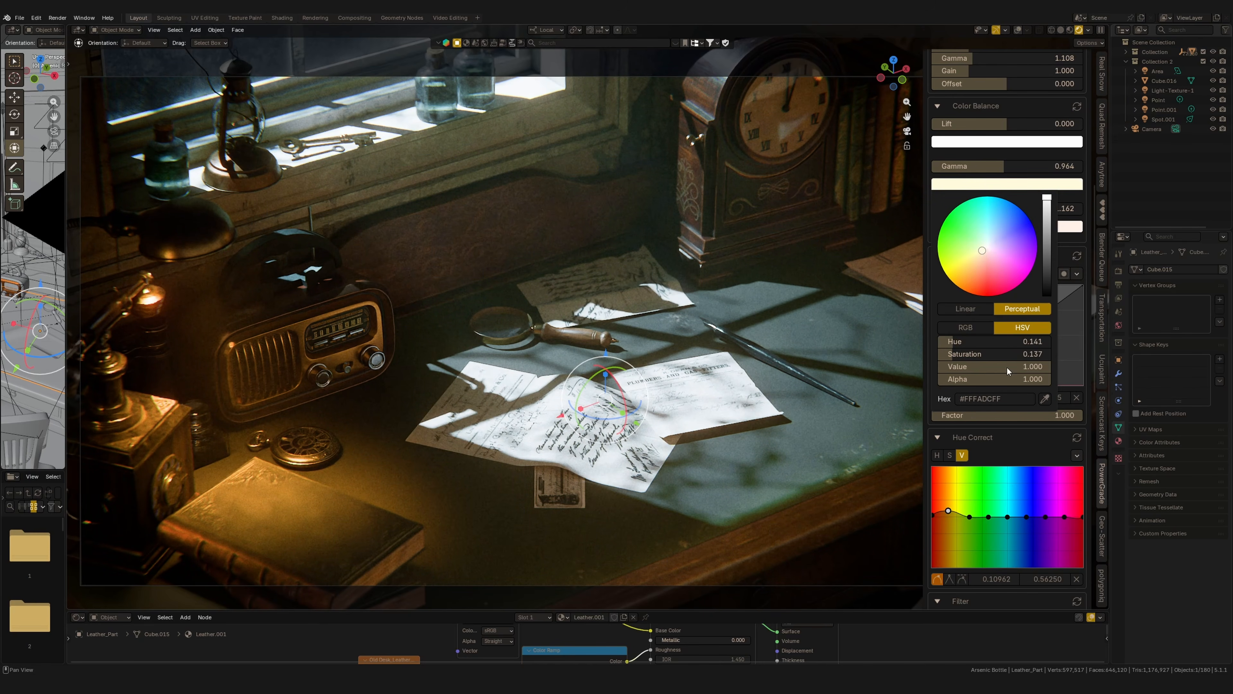
mouse_move(1039, 166)
mouse_down()
mouse_move(1020, 168)
mouse_move(1031, 167)
mouse_up()
drag(1032, 125, 1027, 127)
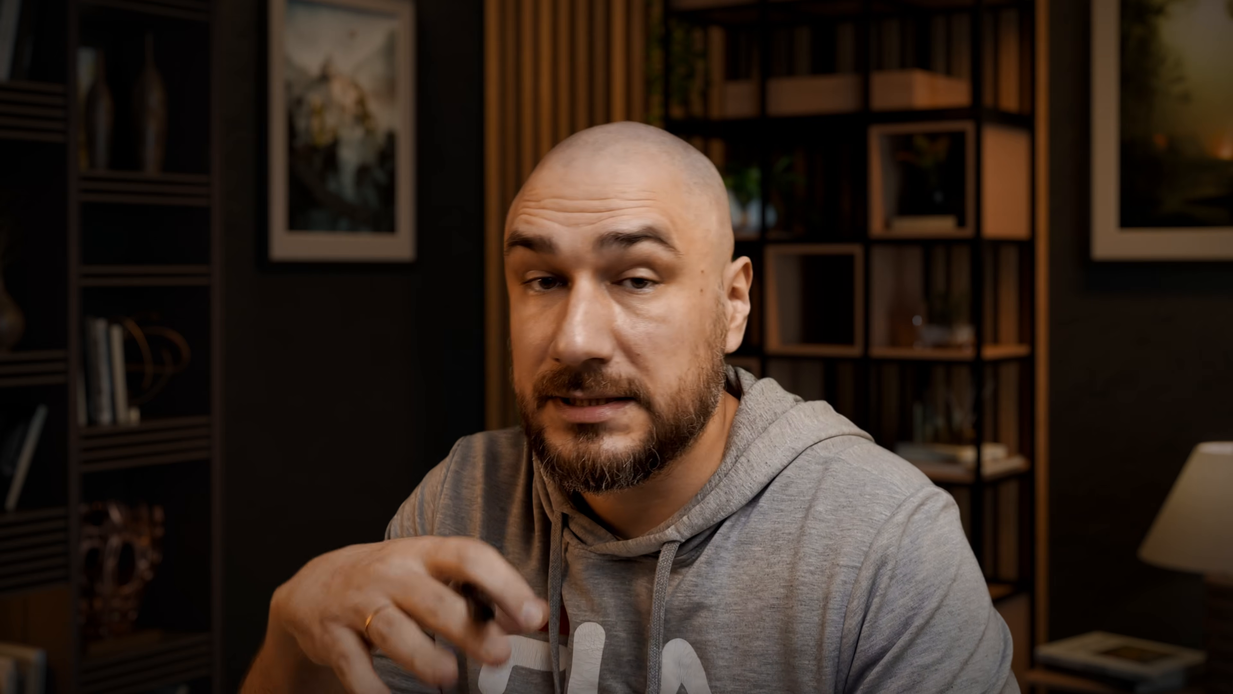